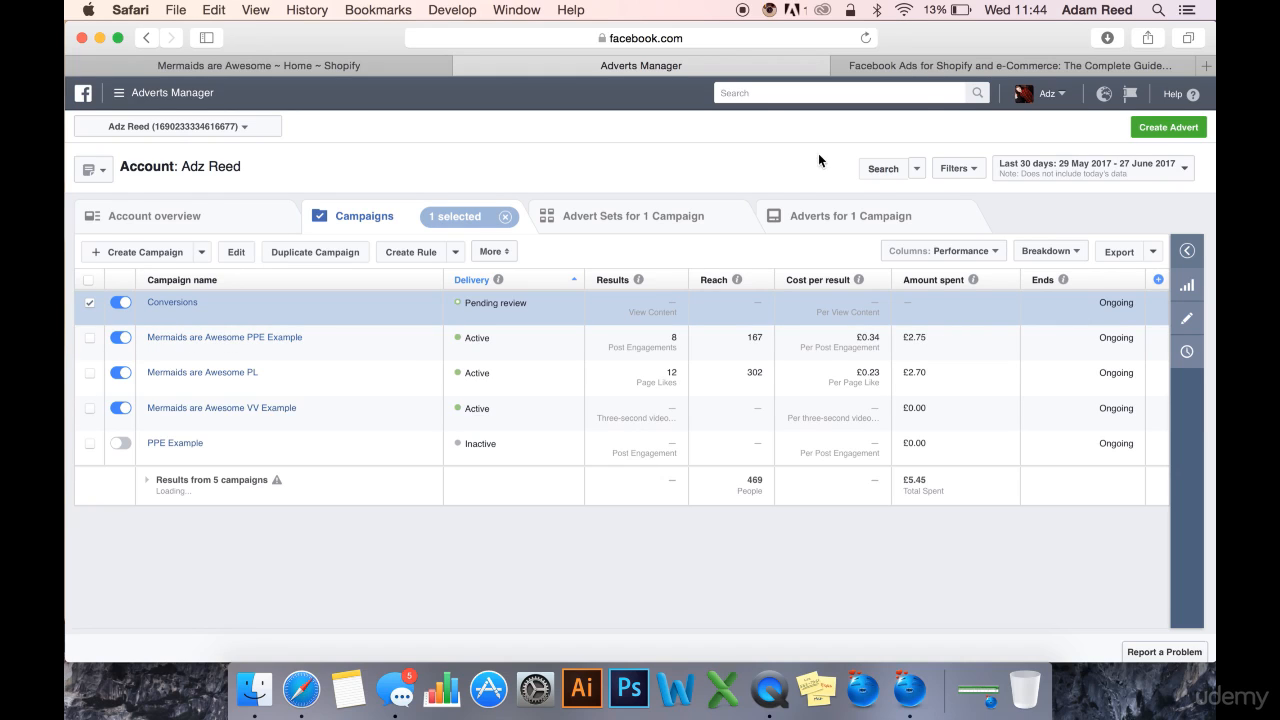
Step: Switch to the Udemy course outline and review the lectures in Sections 8 to 10, including Facebook Pixel for Shopify and e-Commerce
click(948, 63)
scroll(756, 382, down, 5)
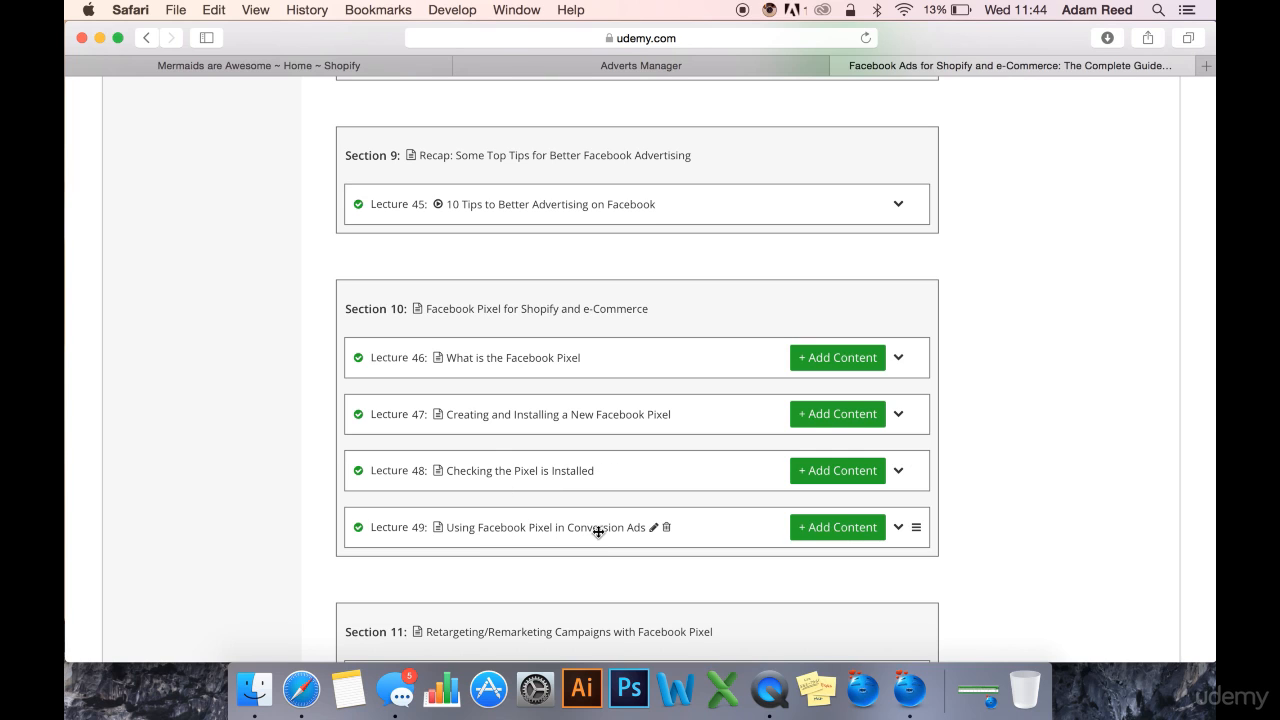
scroll(606, 394, up, 2)
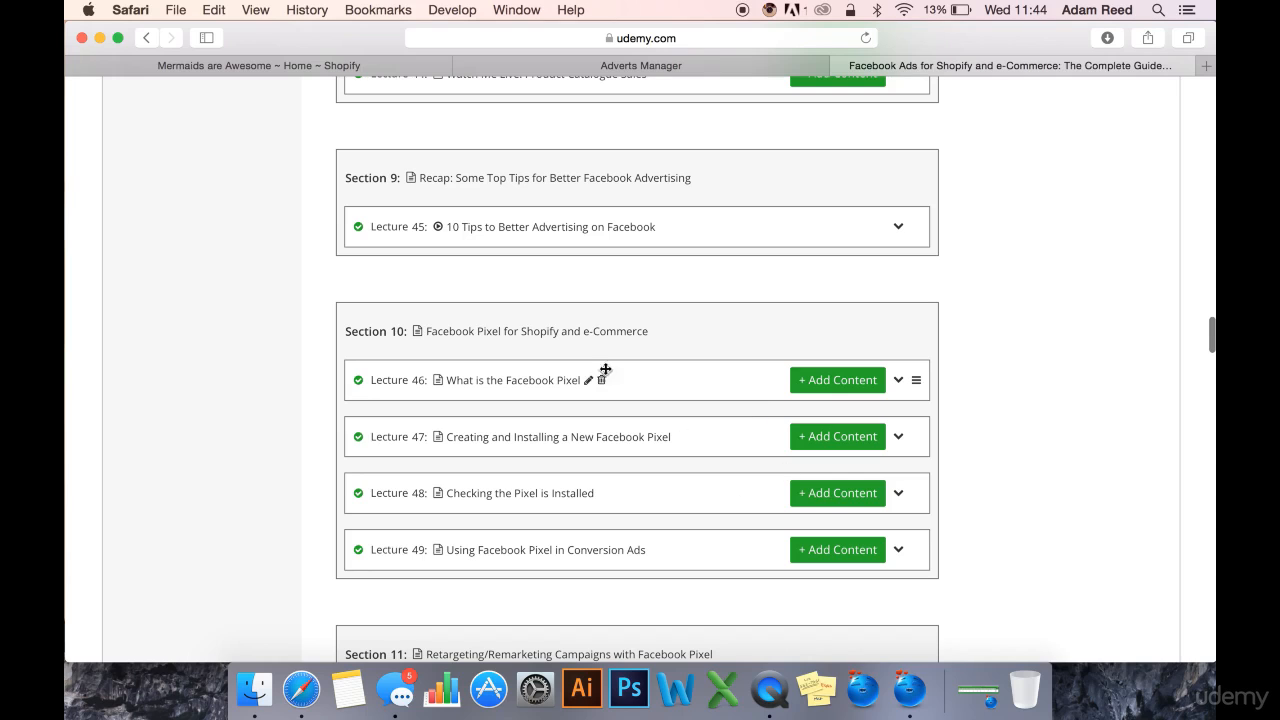
scroll(540, 320, up, 6)
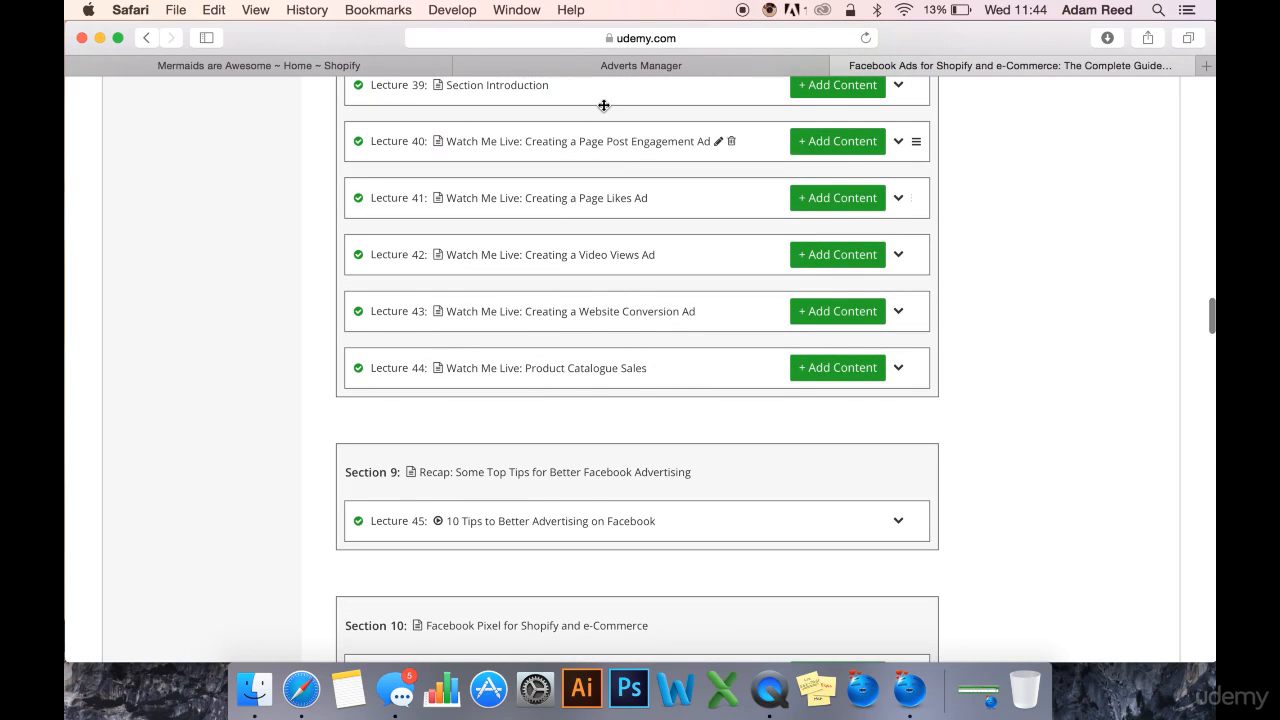
Step: Return to Adverts Manager and create a campaign with the Conversions objective, named Mermaids are Awesome WC Example, continuing to the advert set
click(627, 66)
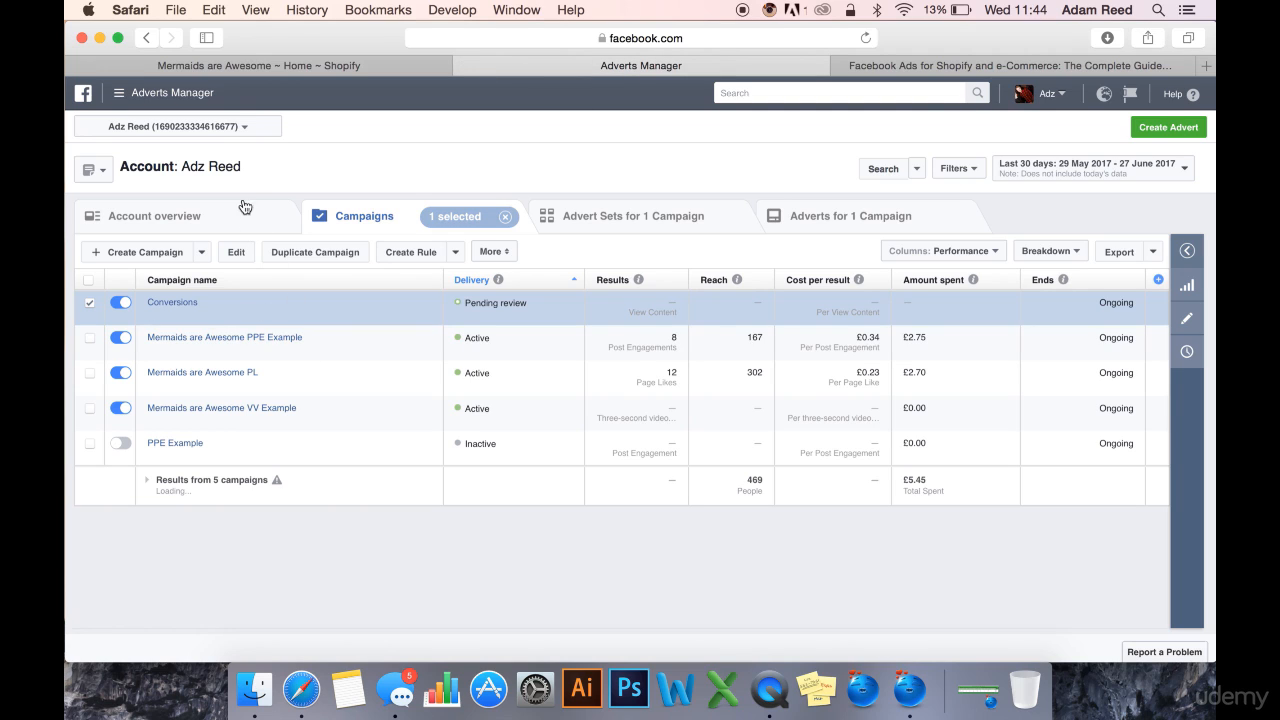
click(140, 257)
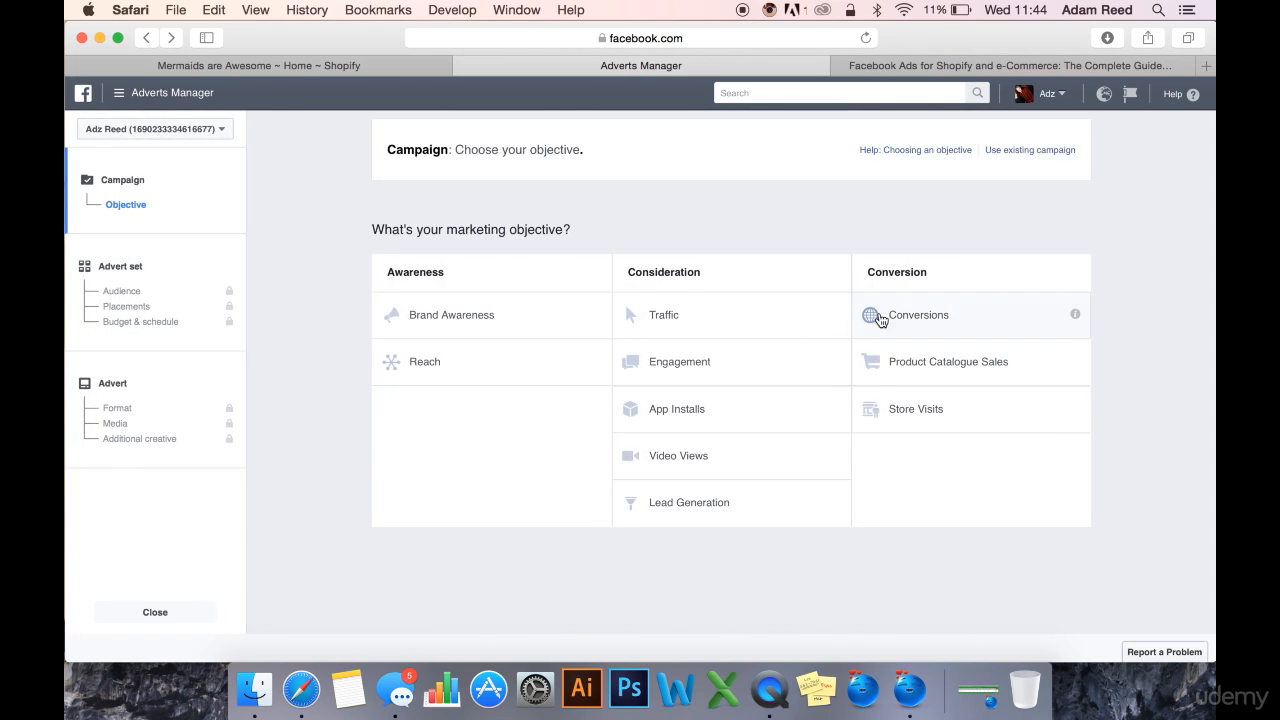
click(915, 320)
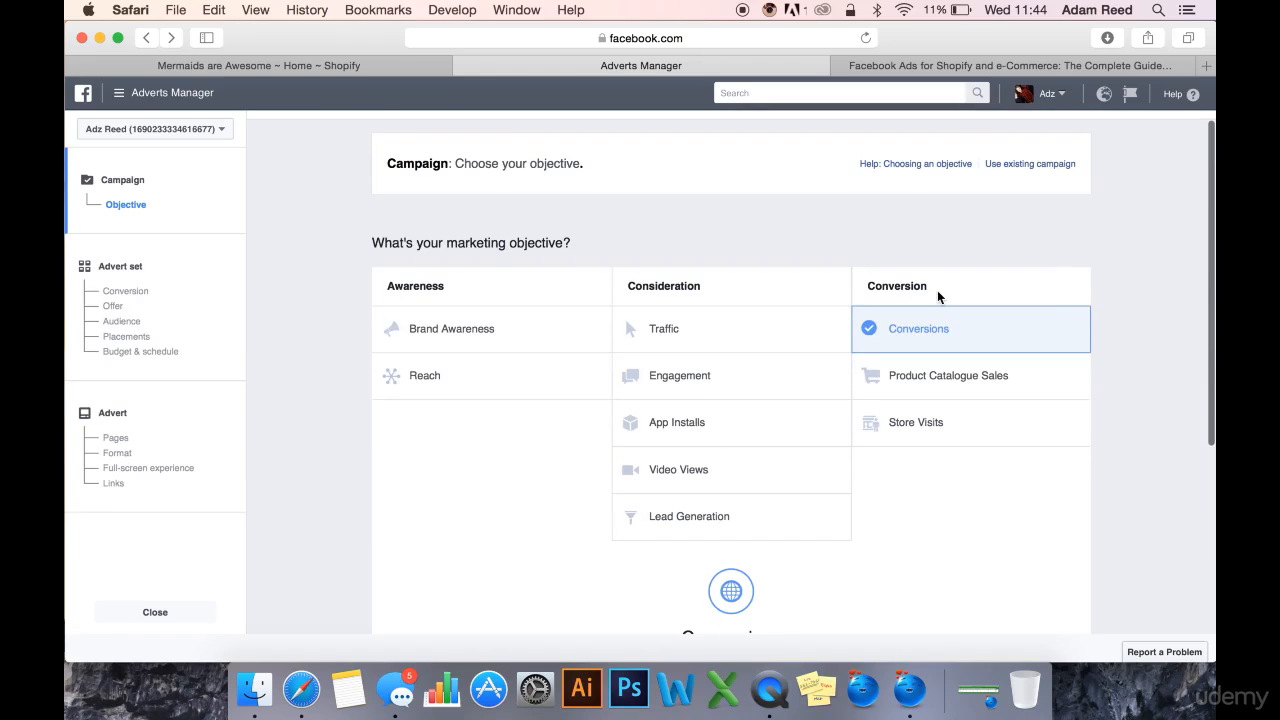
scroll(925, 432, down, 4)
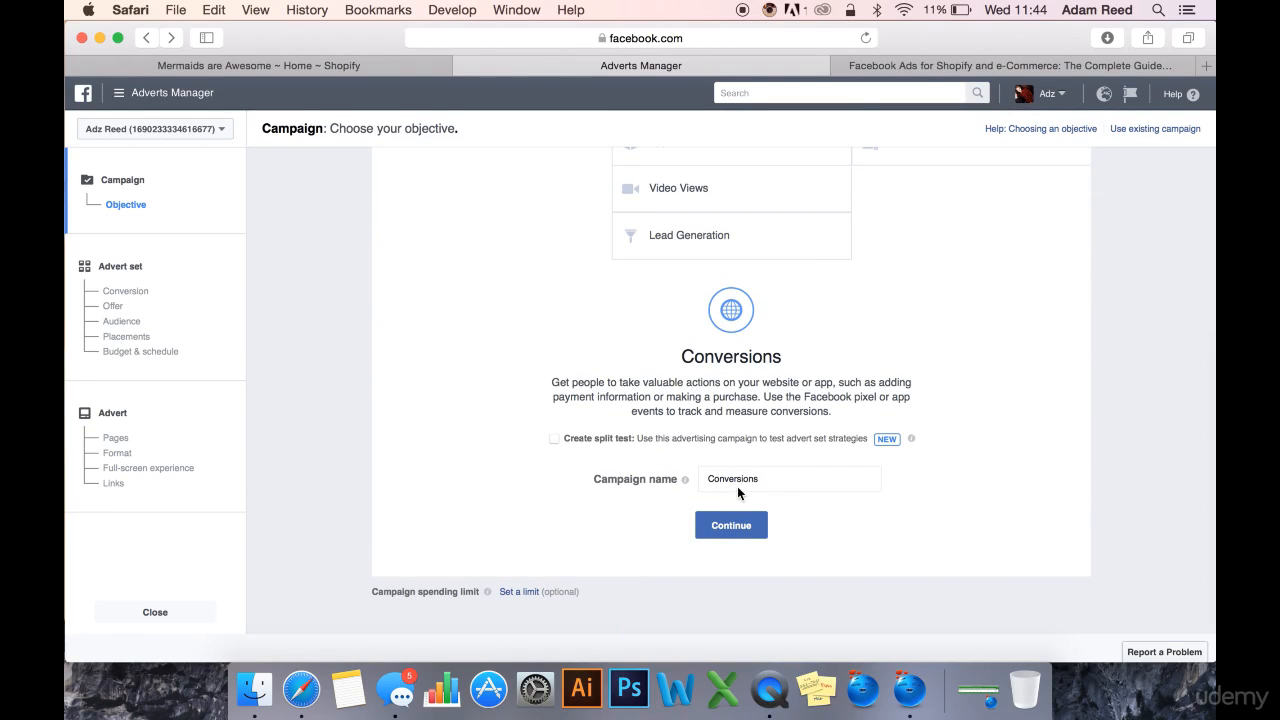
double_click(739, 481)
text(Mermaids are Awesome WC Example)
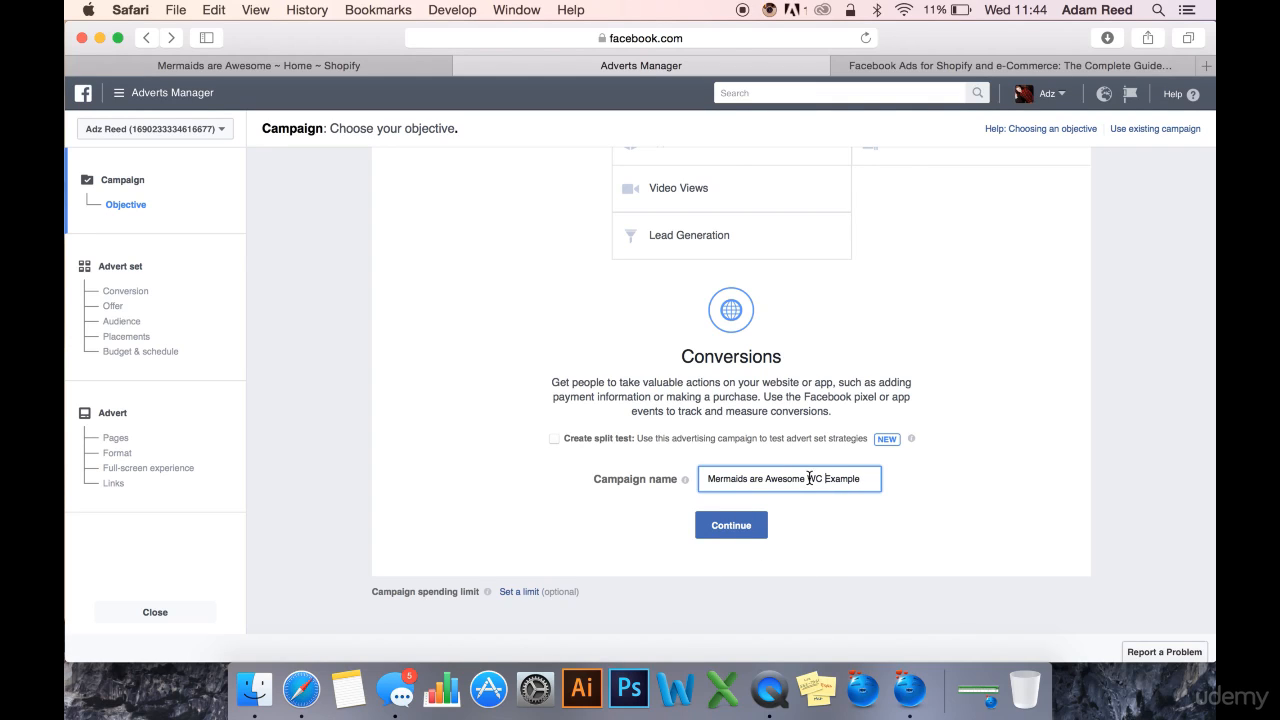
click(733, 528)
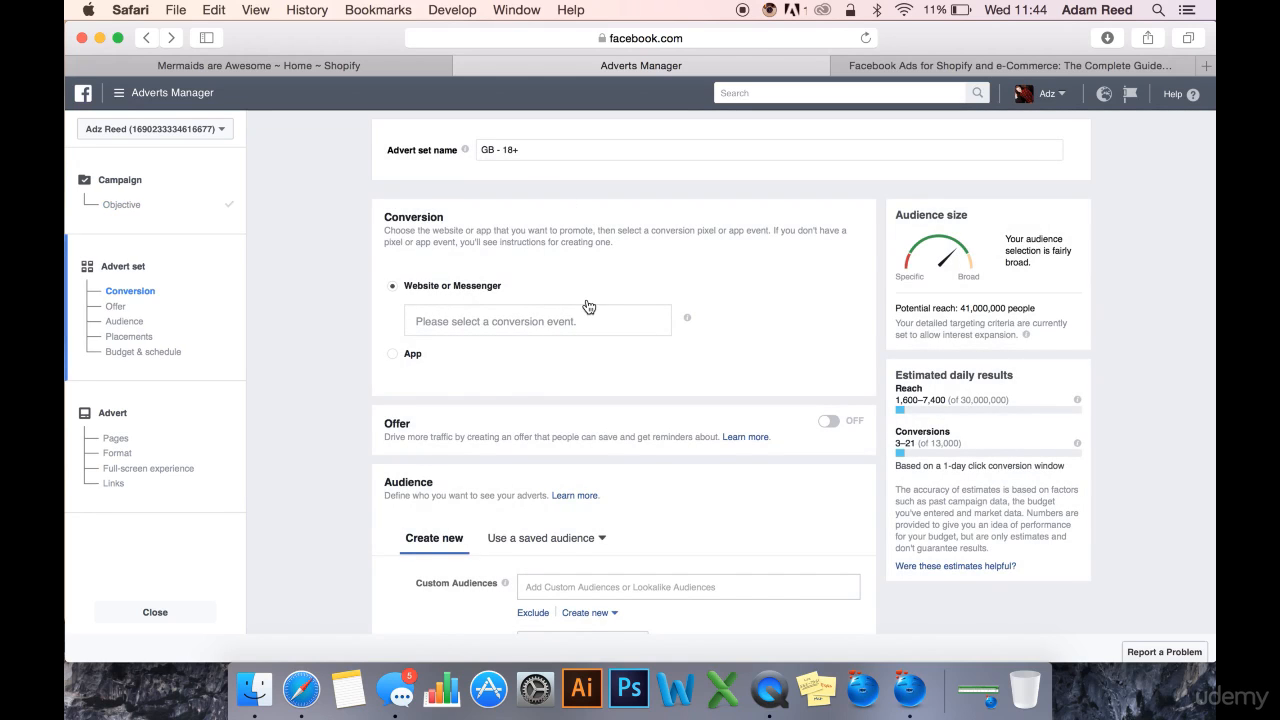
Step: Set the advert set's daily budget to £5.00
scroll(588, 306, down, 5)
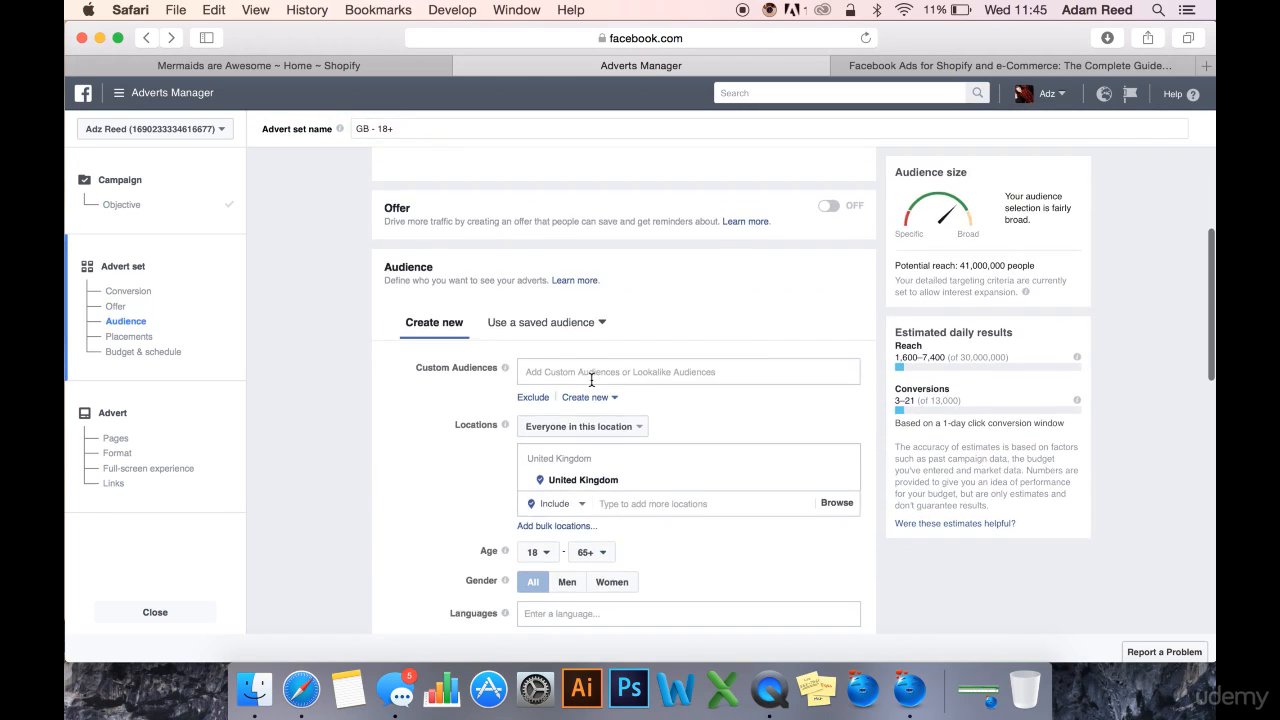
scroll(591, 380, down, 15)
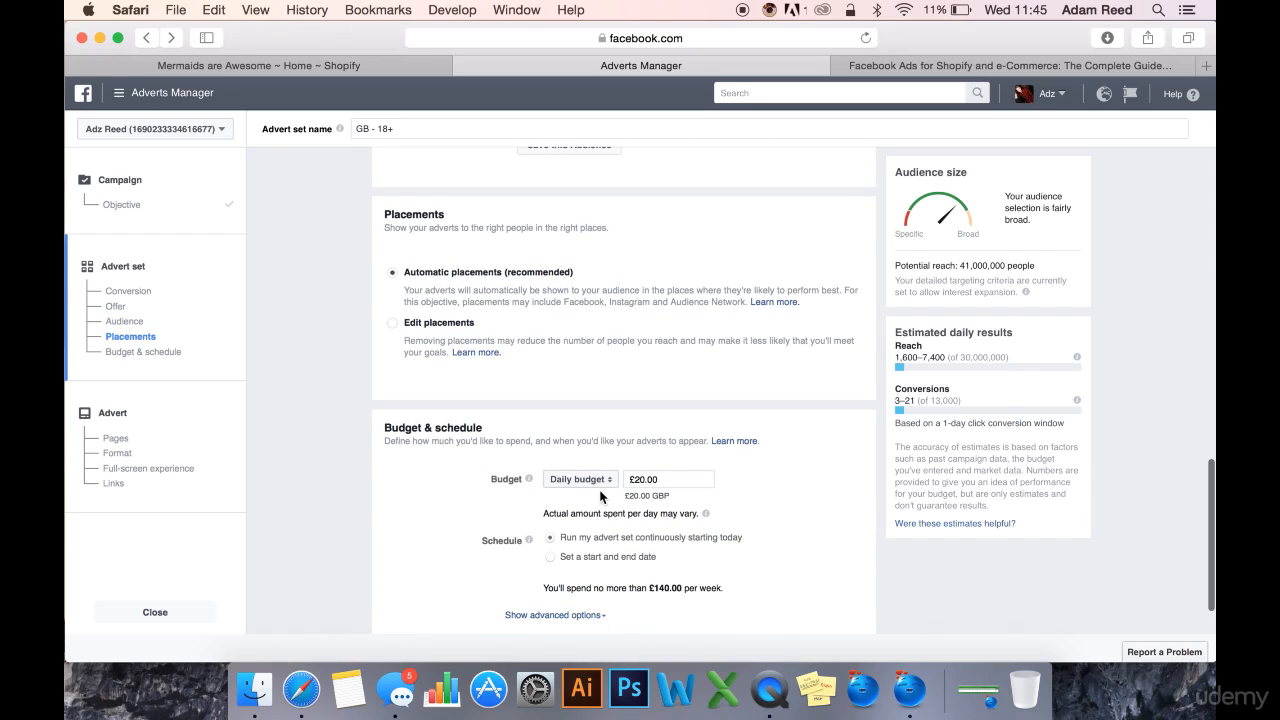
click(636, 479)
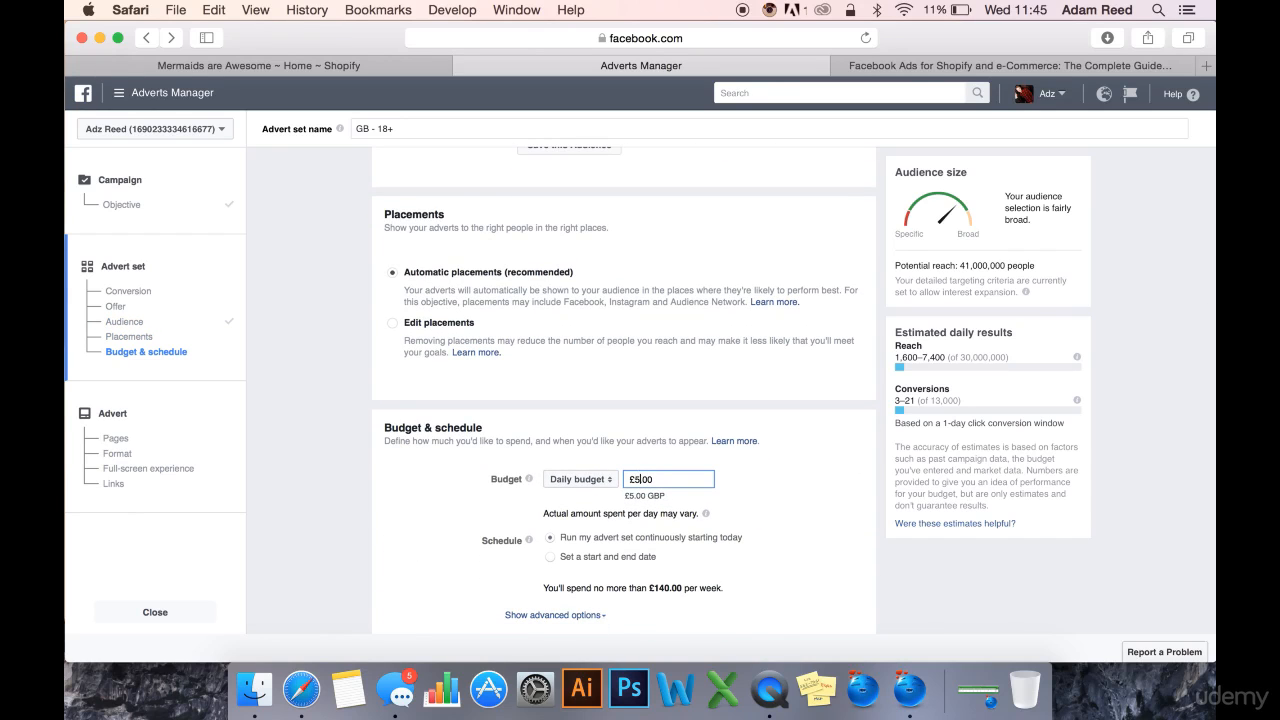
Step: Replace United Kingdom with United States as the audience's target location
scroll(686, 393, up, 10)
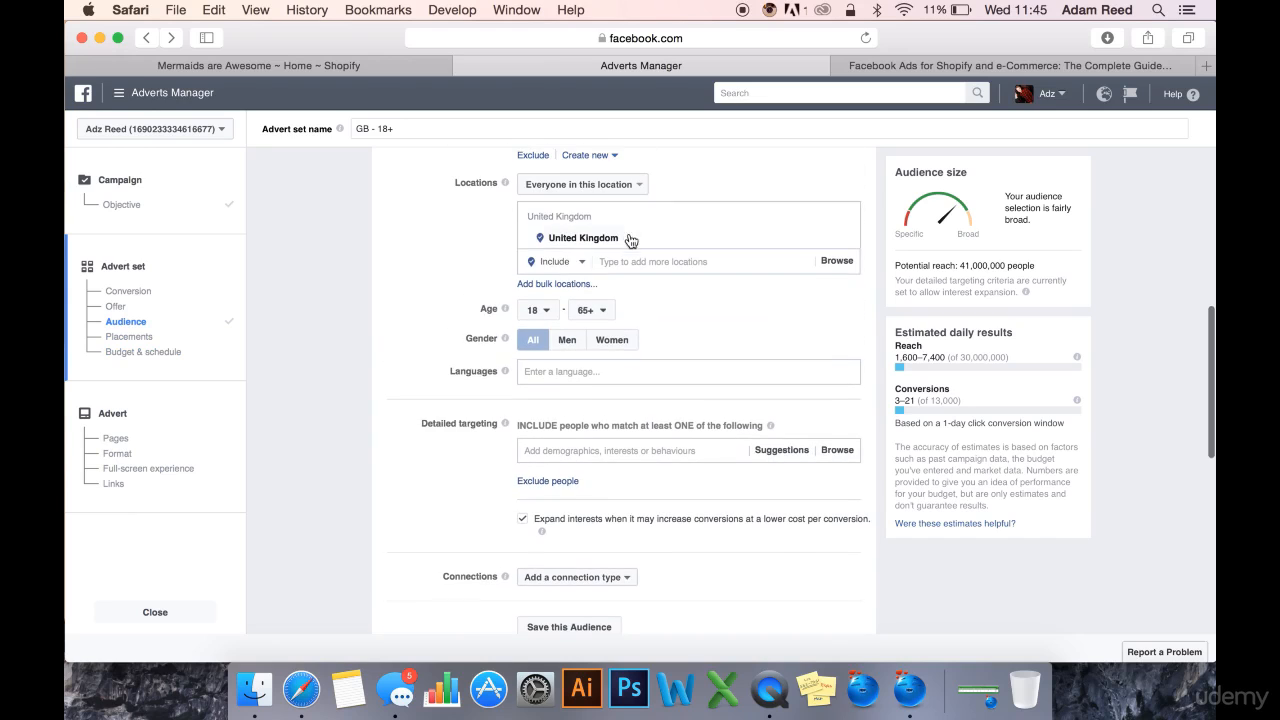
click(846, 239)
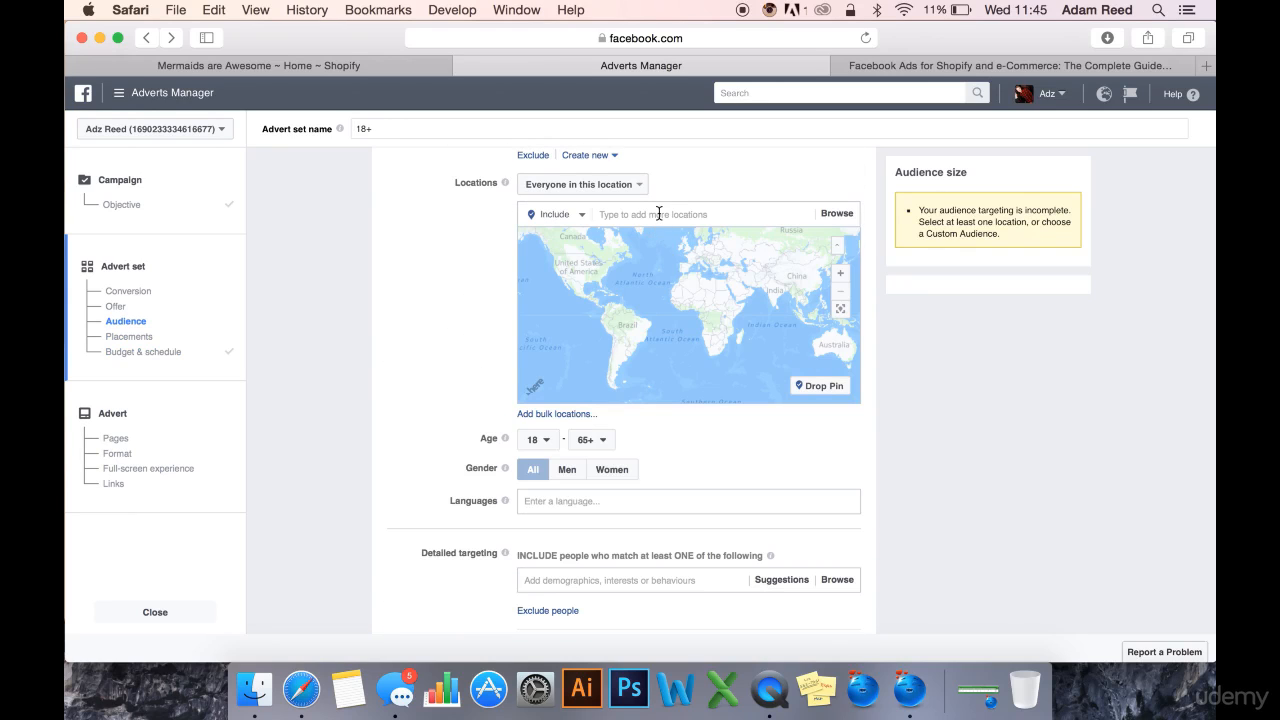
click(657, 214)
text(united)
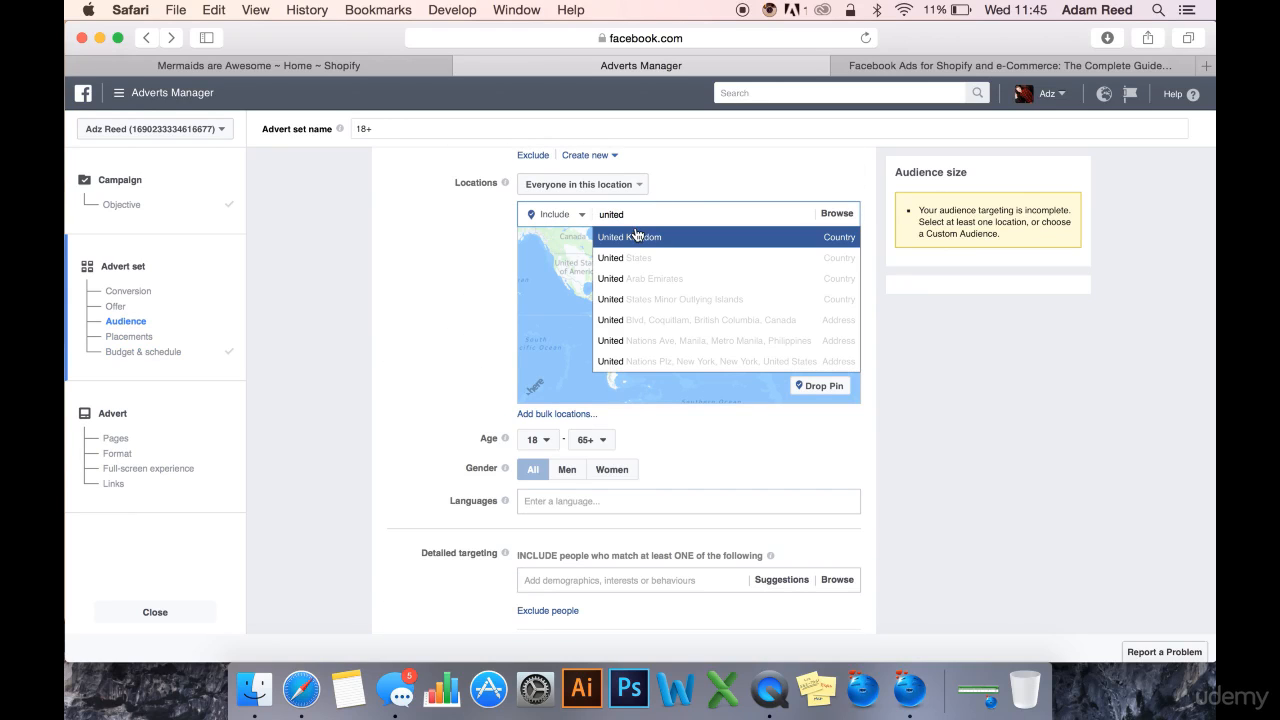
click(648, 258)
Step: Limit the audience to women and set the minimum age to 13
scroll(390, 330, down, 2)
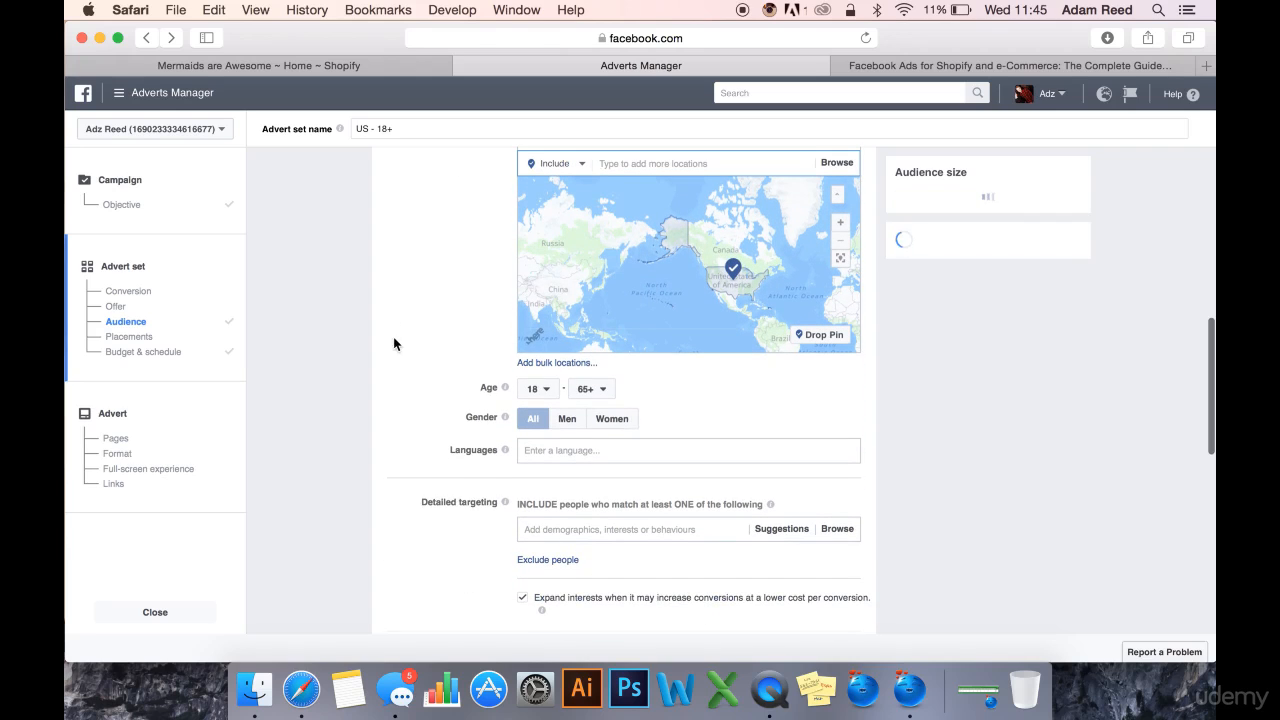
click(614, 425)
scroll(314, 400, down, 1)
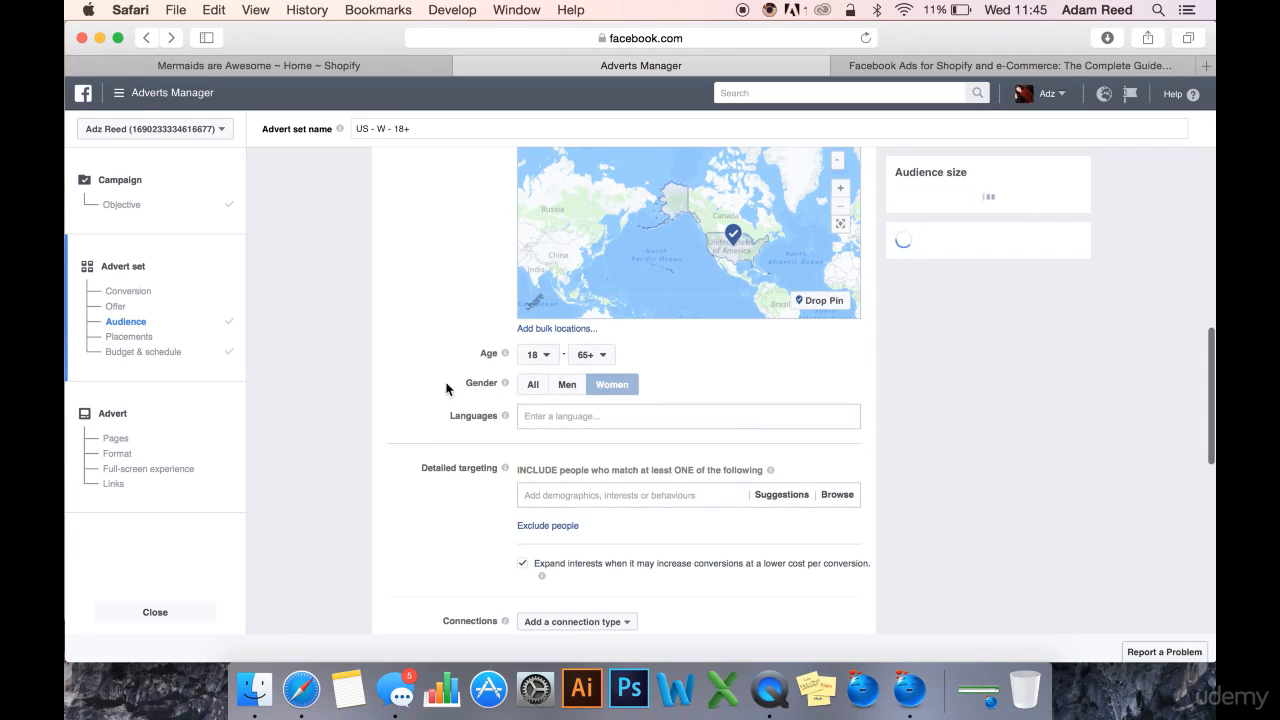
click(543, 357)
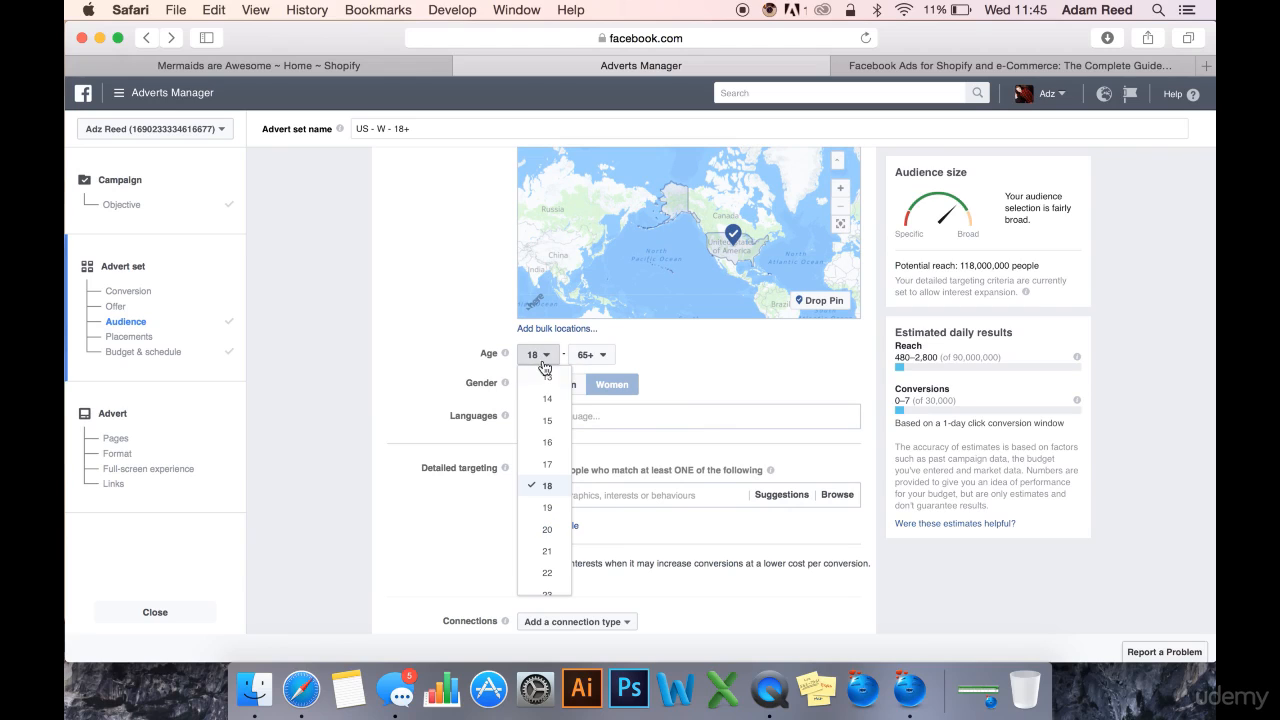
click(545, 379)
Step: Add the interests Pixar, Walt Disney Pictures, Disney Channel, The Walt Disney Company and Walt Disney to the detailed targeting
scroll(426, 426, down, 5)
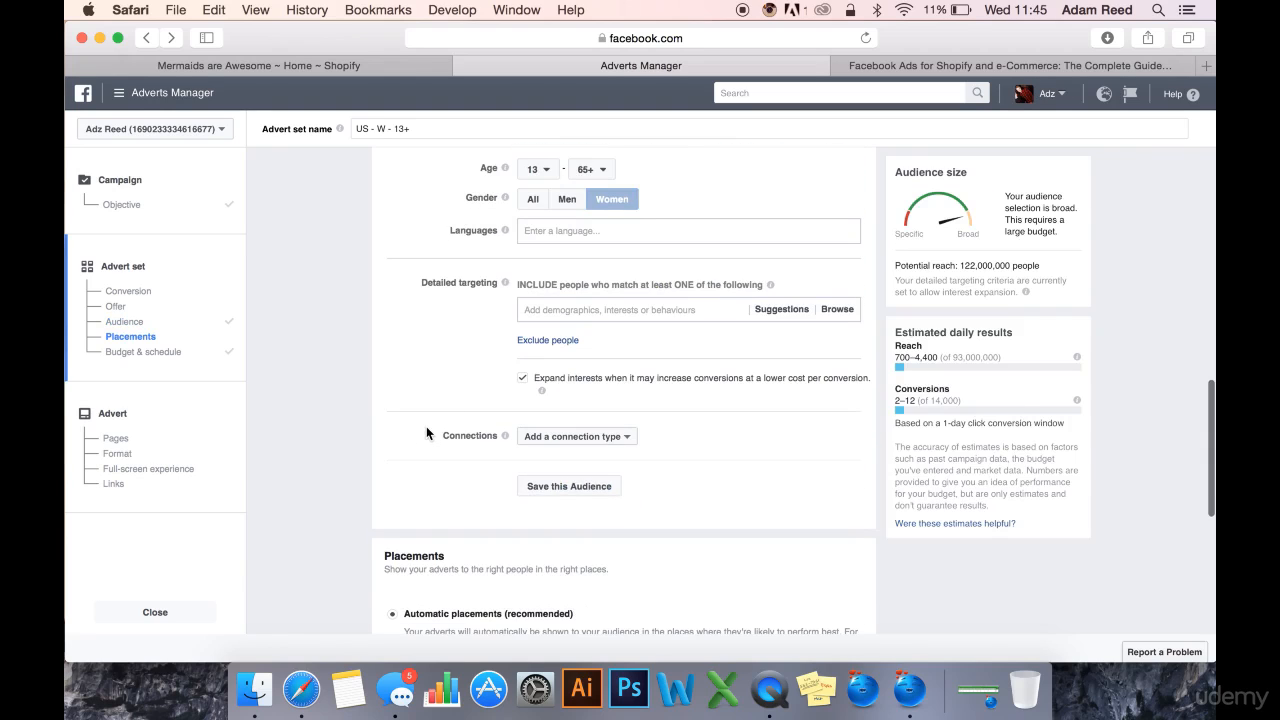
click(640, 310)
text(merm)
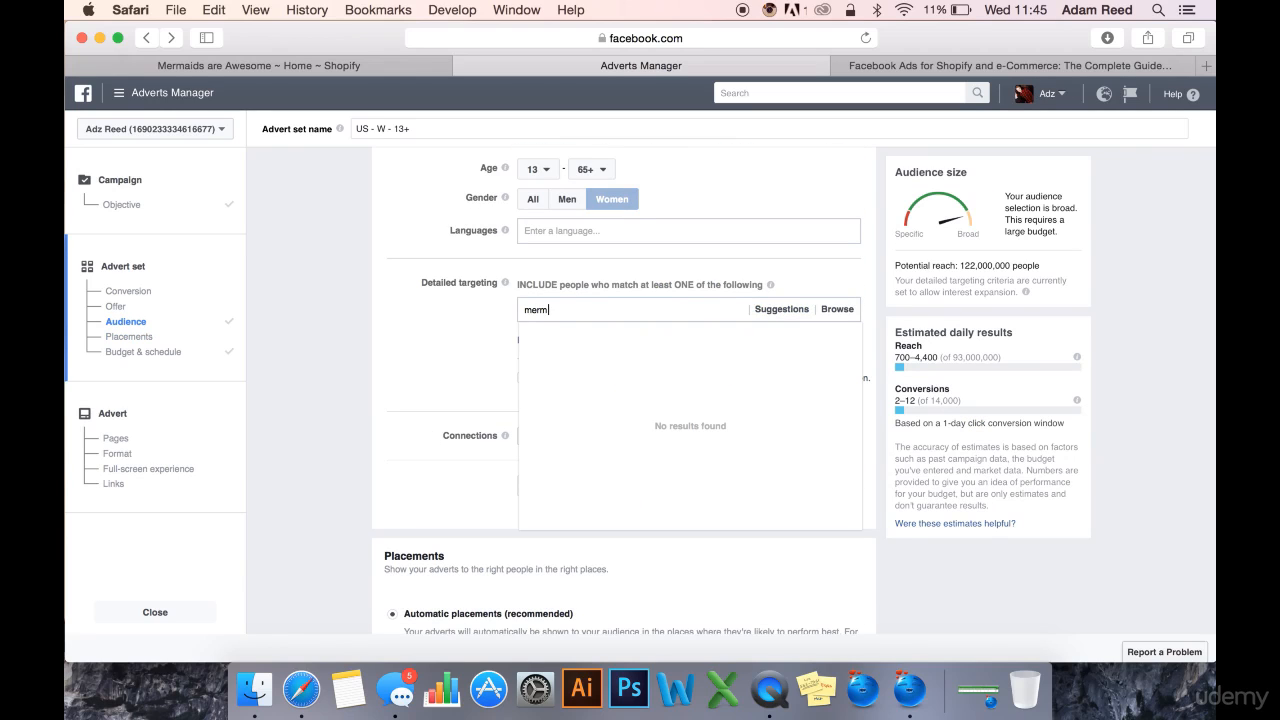
key(BackSpace)
key(BackSpace)
click(655, 337)
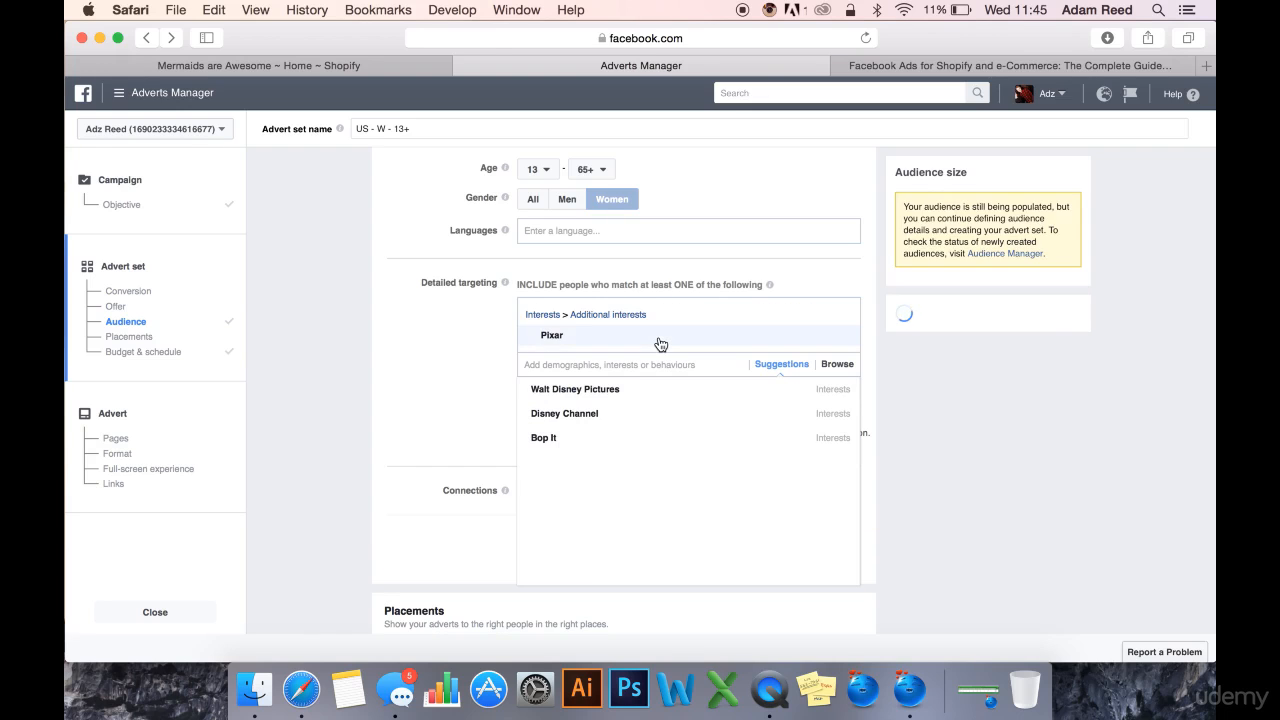
click(624, 398)
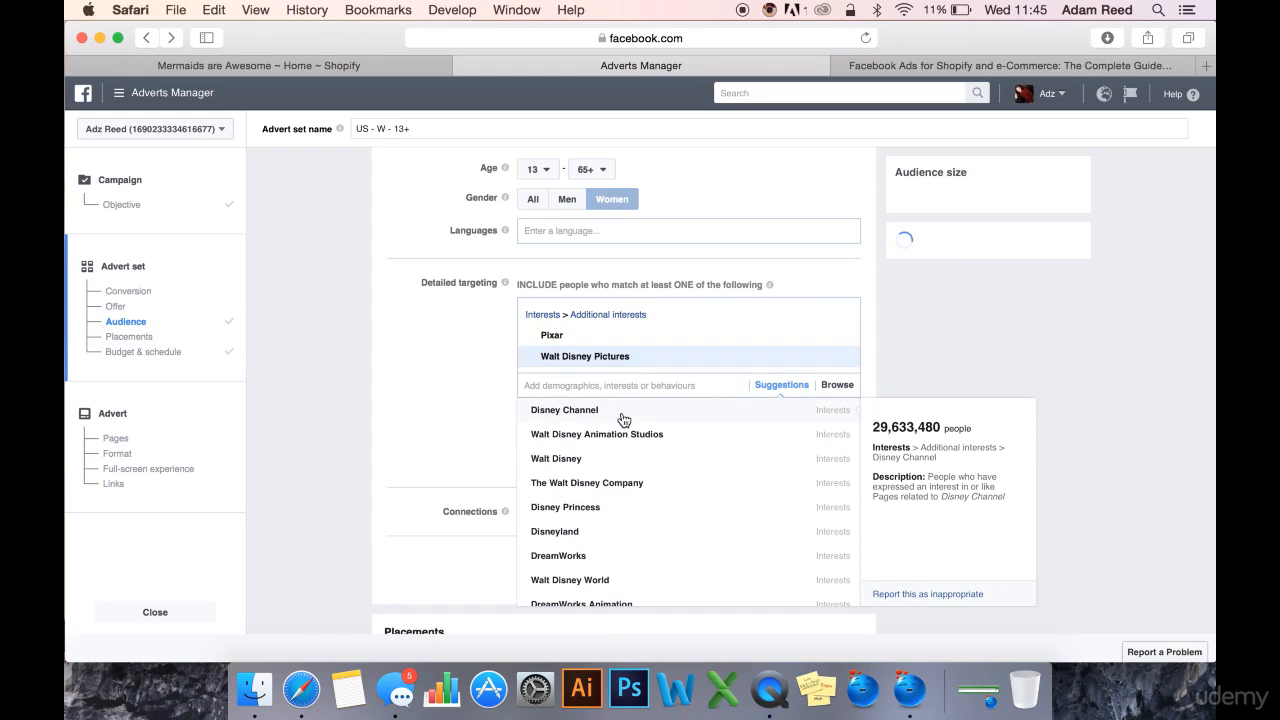
click(617, 412)
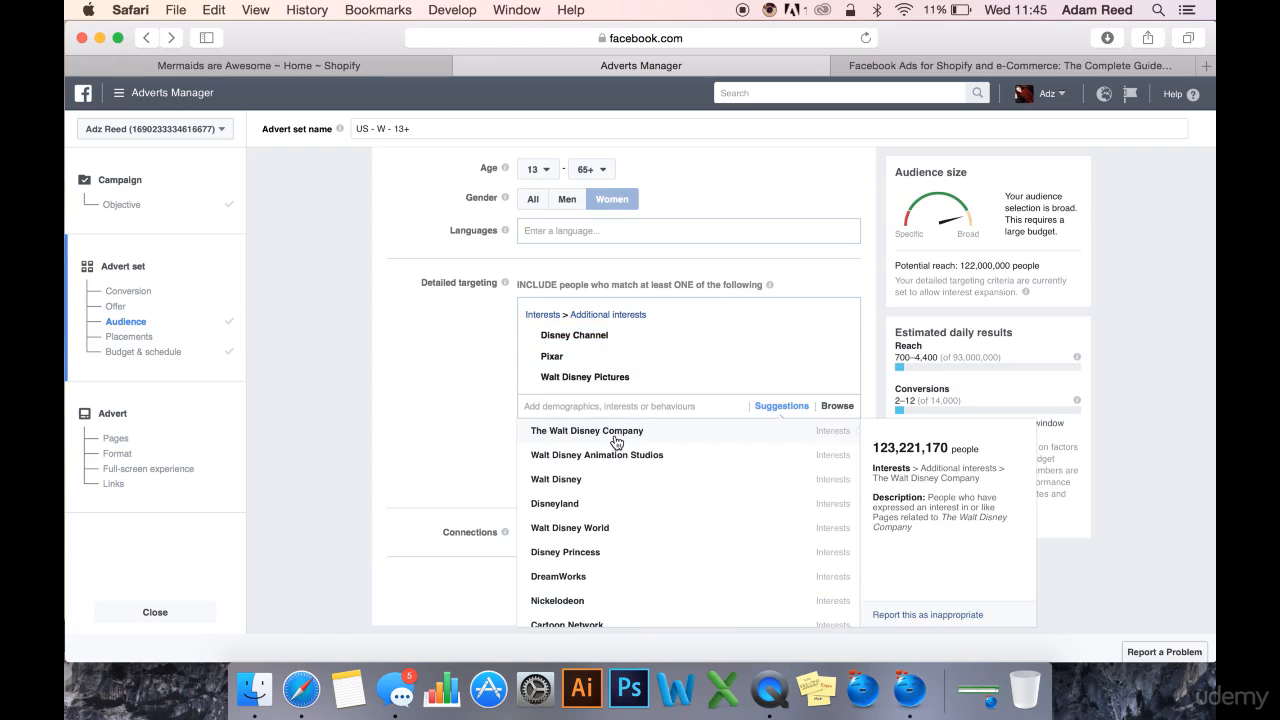
click(615, 436)
click(600, 456)
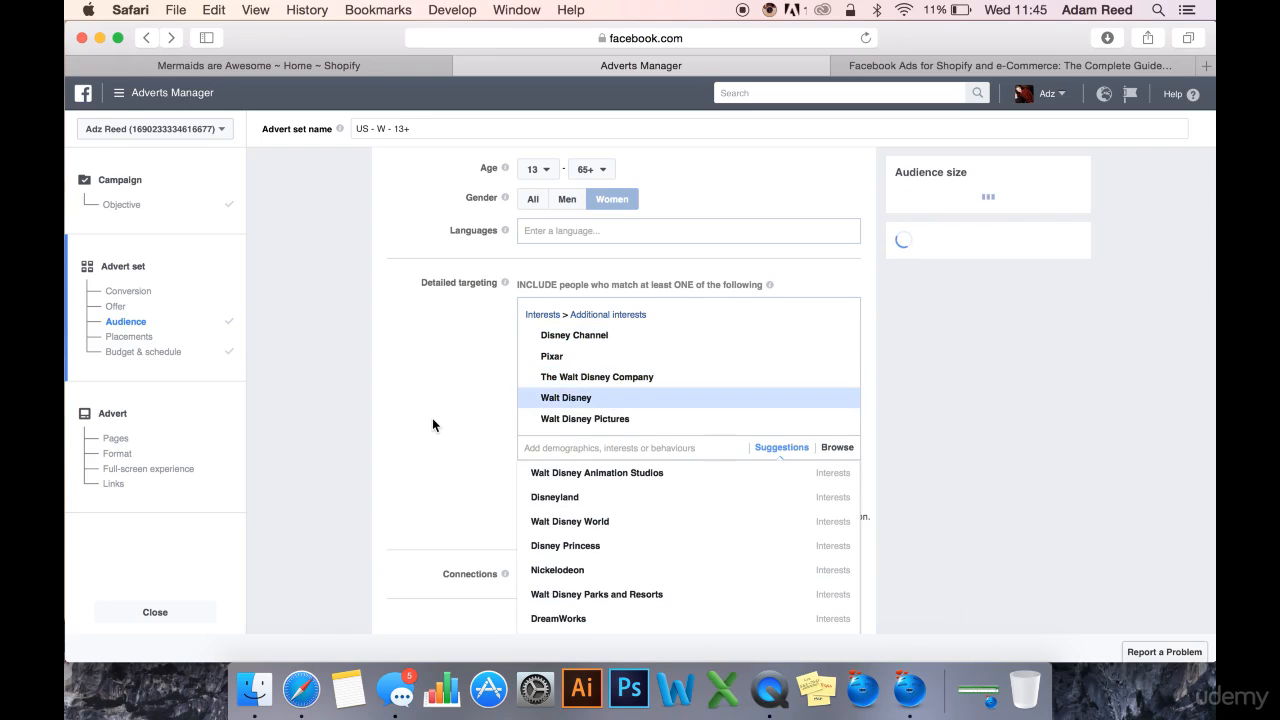
click(432, 425)
Step: Narrow the detailed targeting to people who must also match the Mermaid interest
scroll(430, 427, down, 2)
click(641, 397)
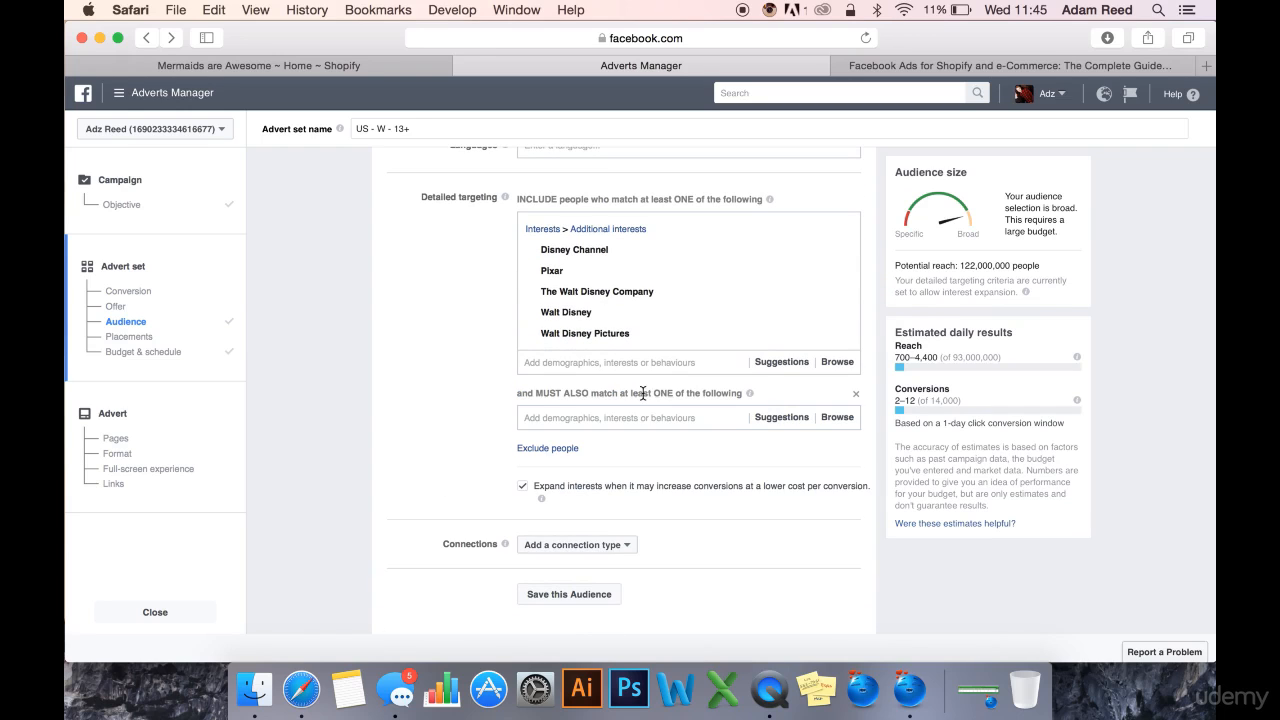
click(643, 413)
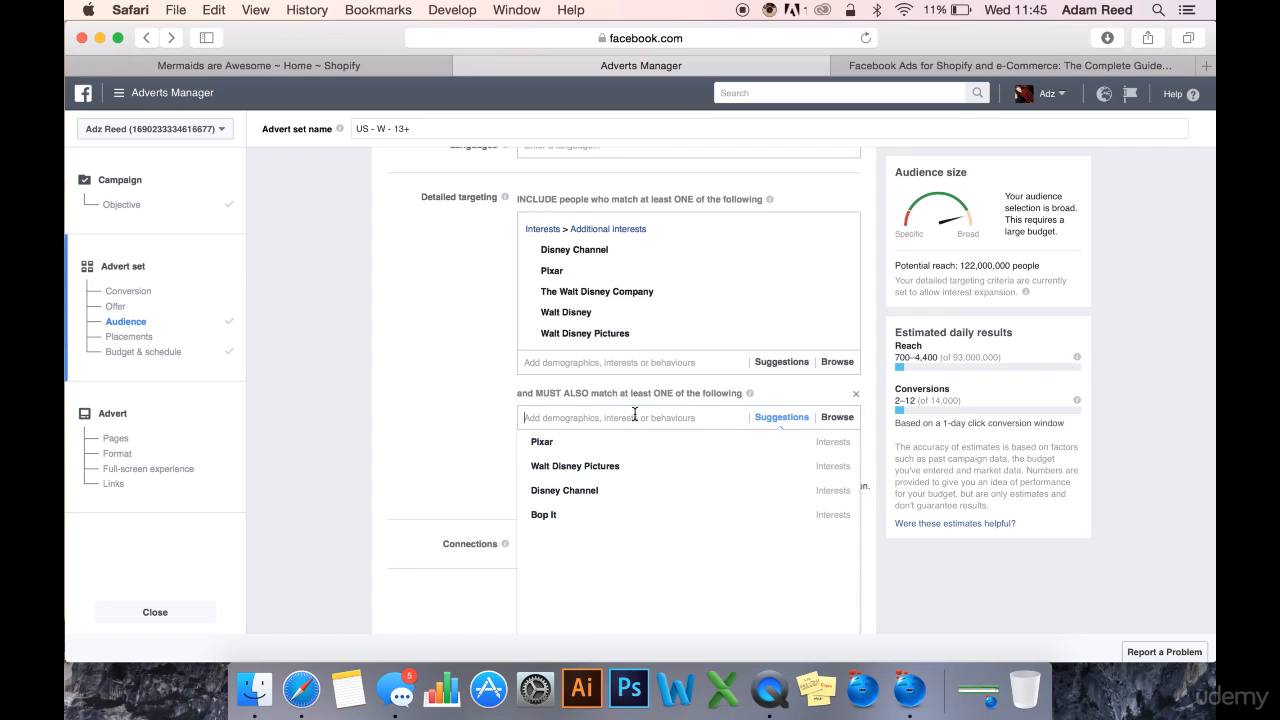
text(mermaid)
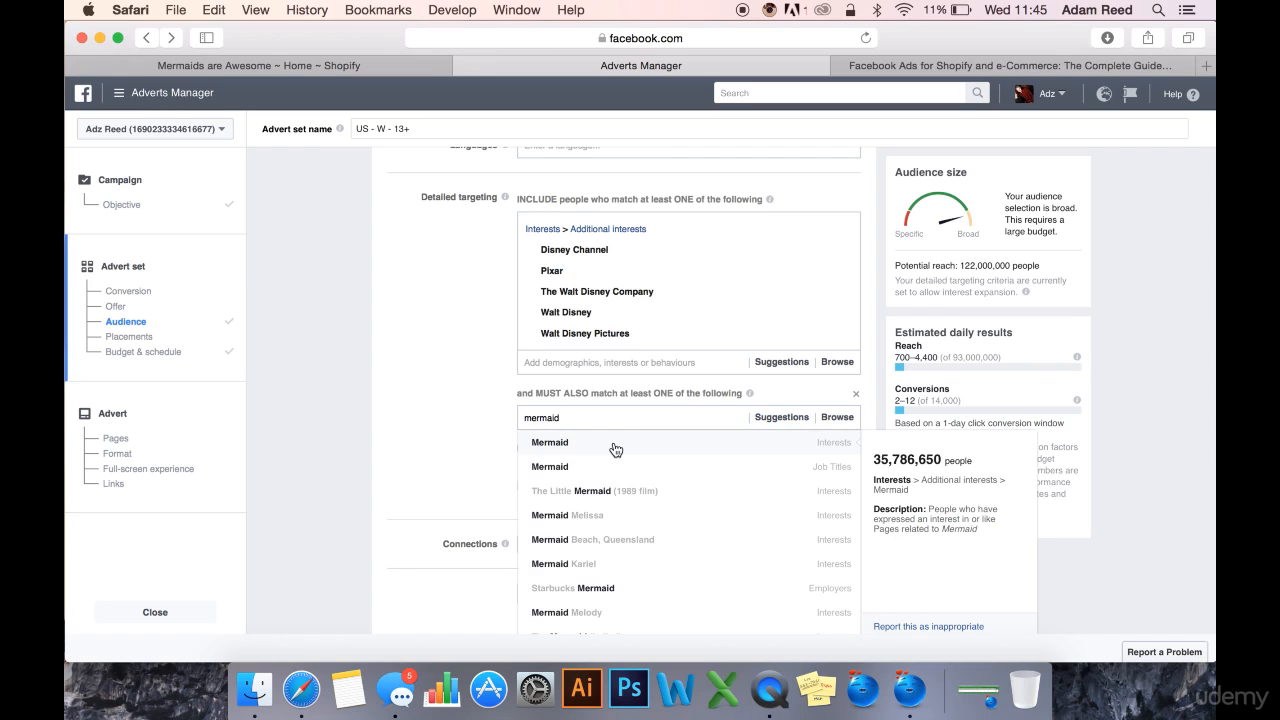
click(615, 449)
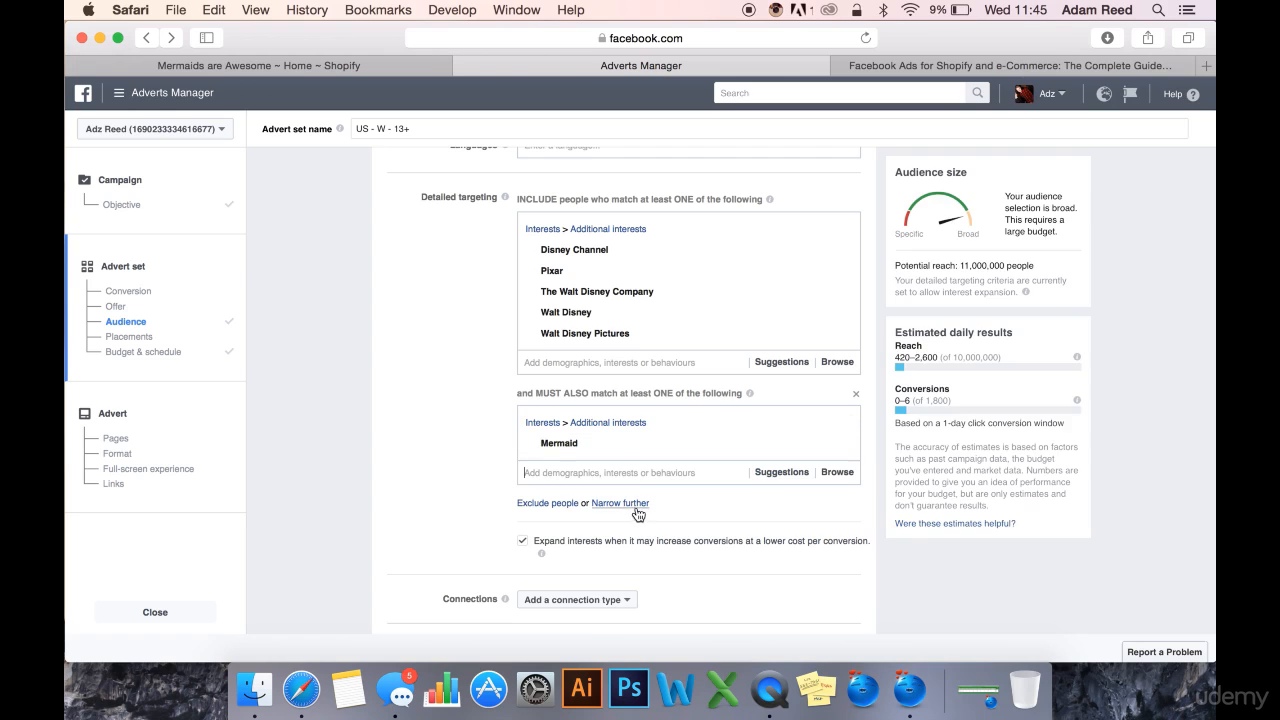
Step: Narrow the audience further with a separate must-also-match condition for the interest The Little Mermaid (1989 film)
click(620, 503)
click(636, 525)
text(little mermaid)
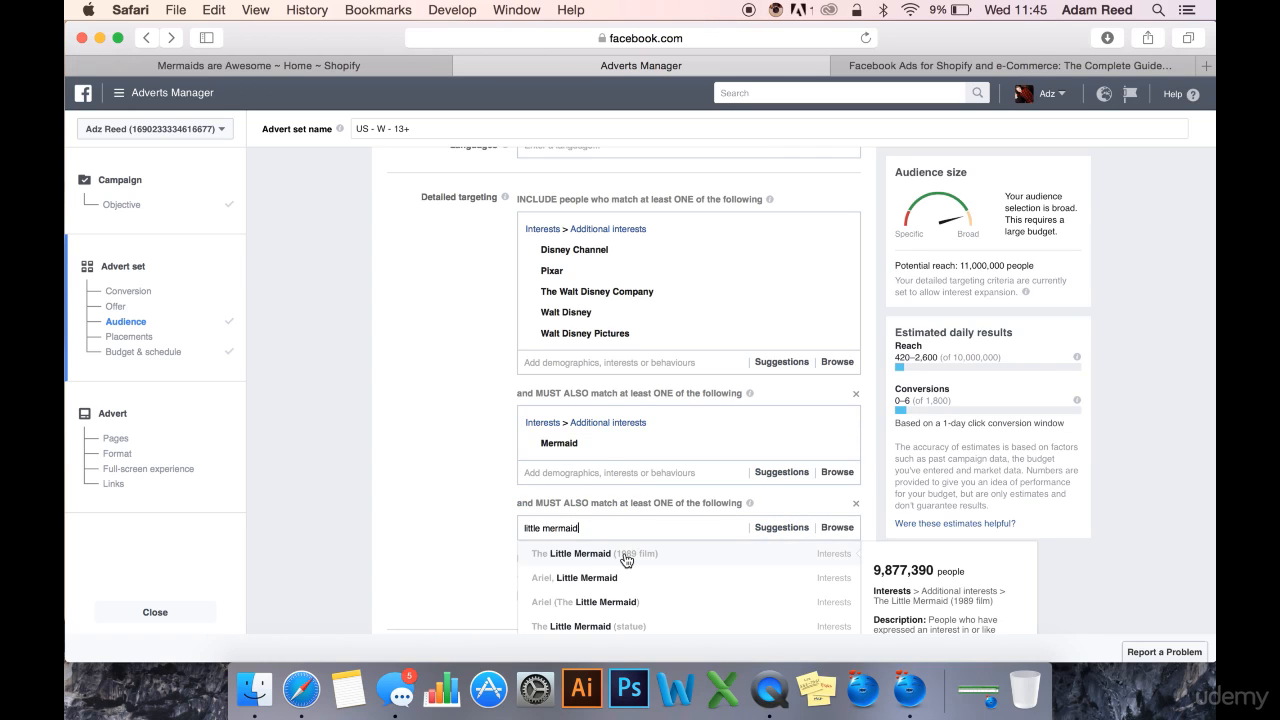
click(626, 555)
Step: Add another narrowing condition requiring the interest Ariel (The Little Mermaid)
scroll(440, 512, down, 3)
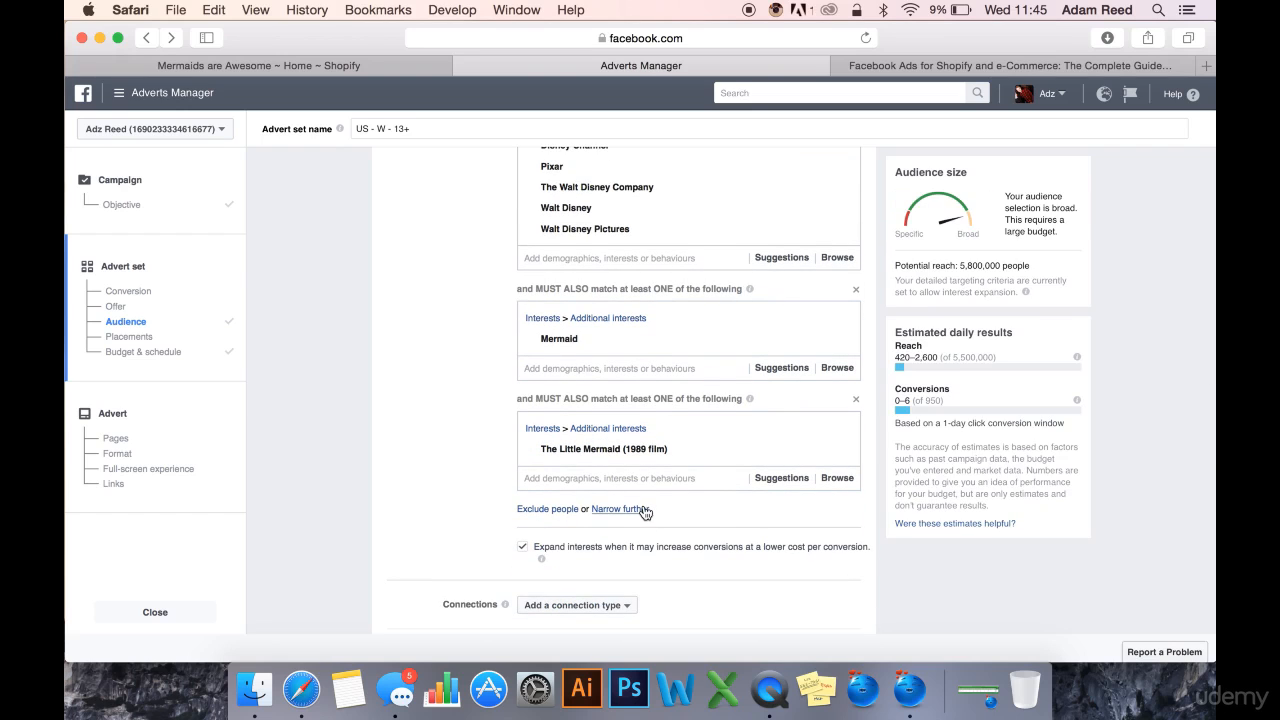
click(643, 510)
click(630, 541)
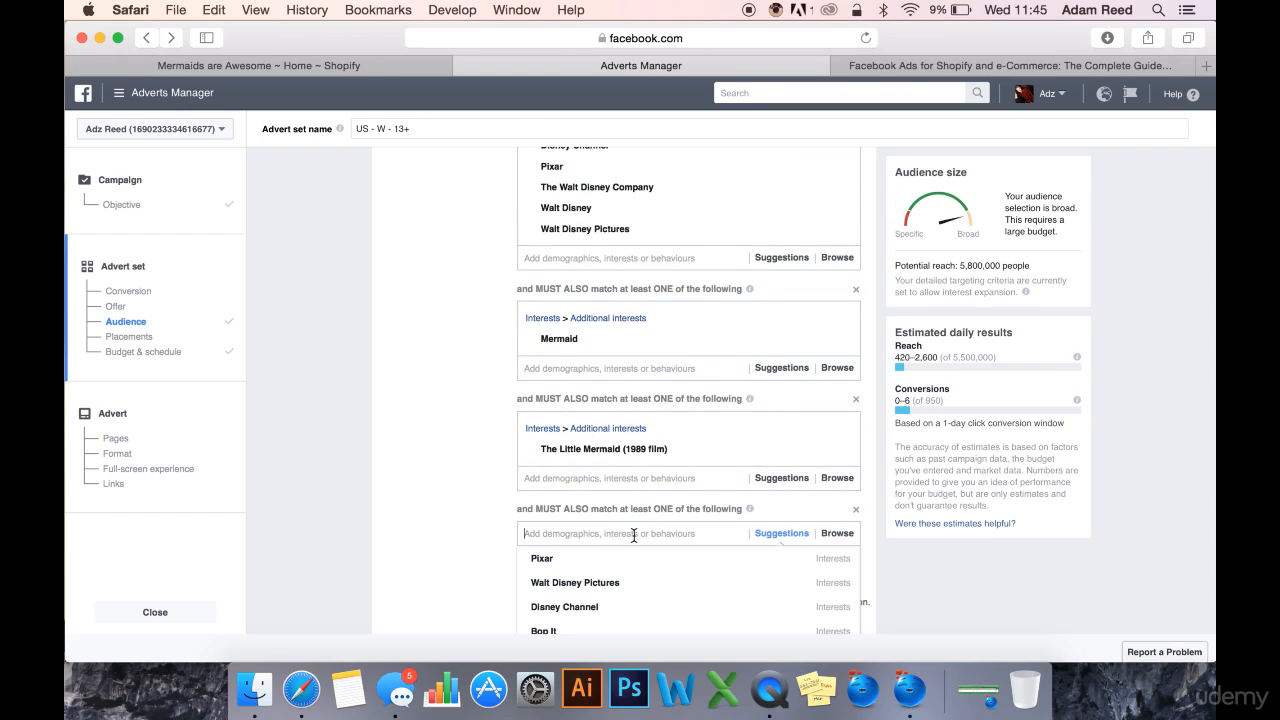
text(ariel)
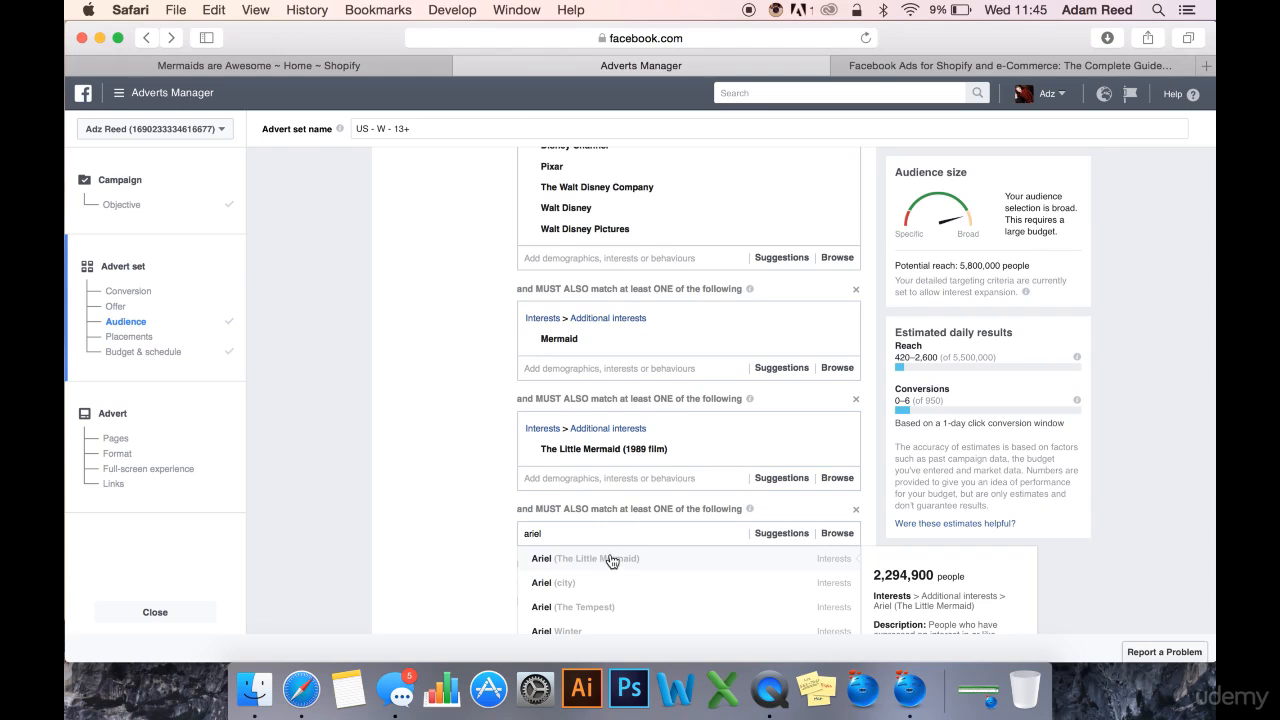
click(611, 560)
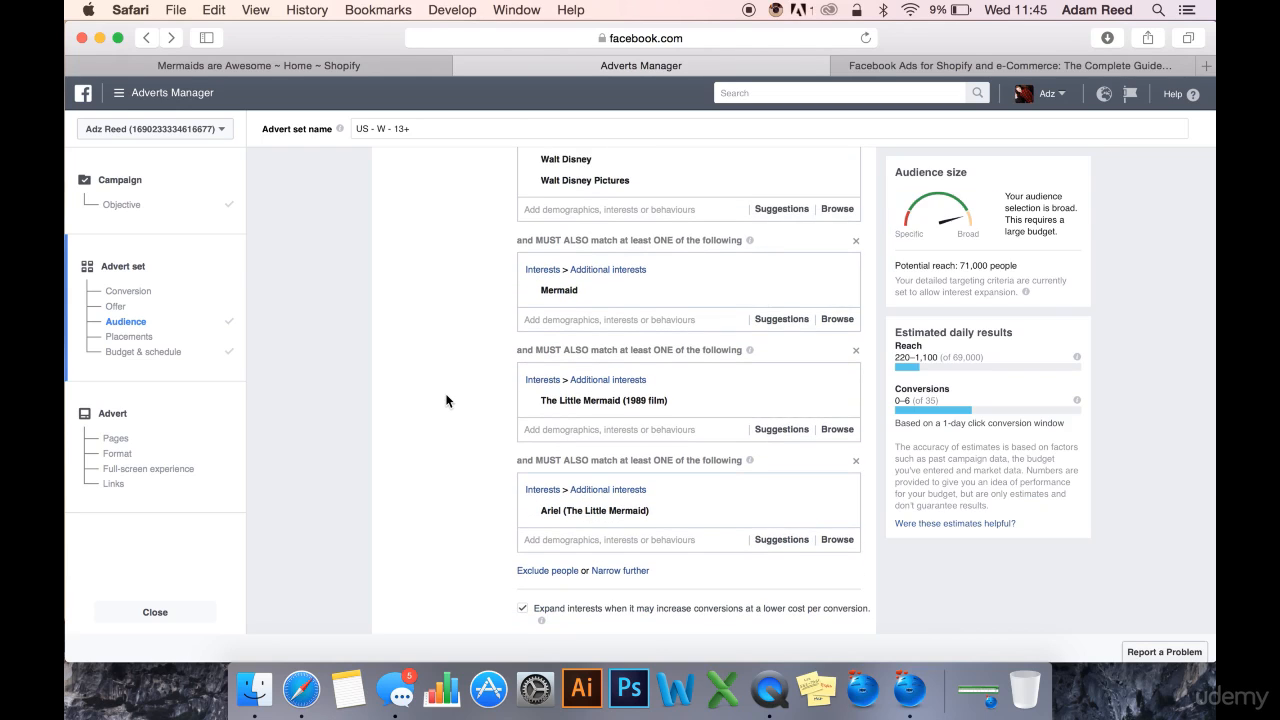
Step: Switch the advert set to edited placements and exclude Audience Network and Facebook Instant Articles
scroll(446, 400, down, 10)
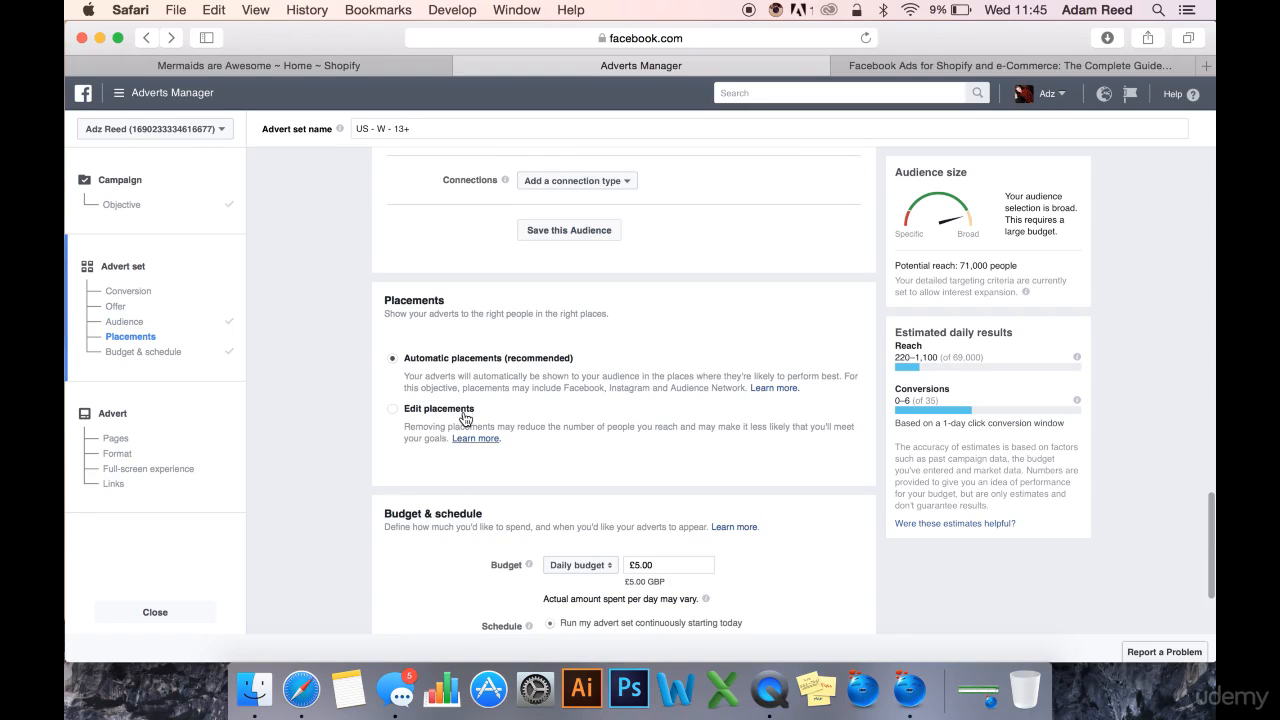
click(456, 486)
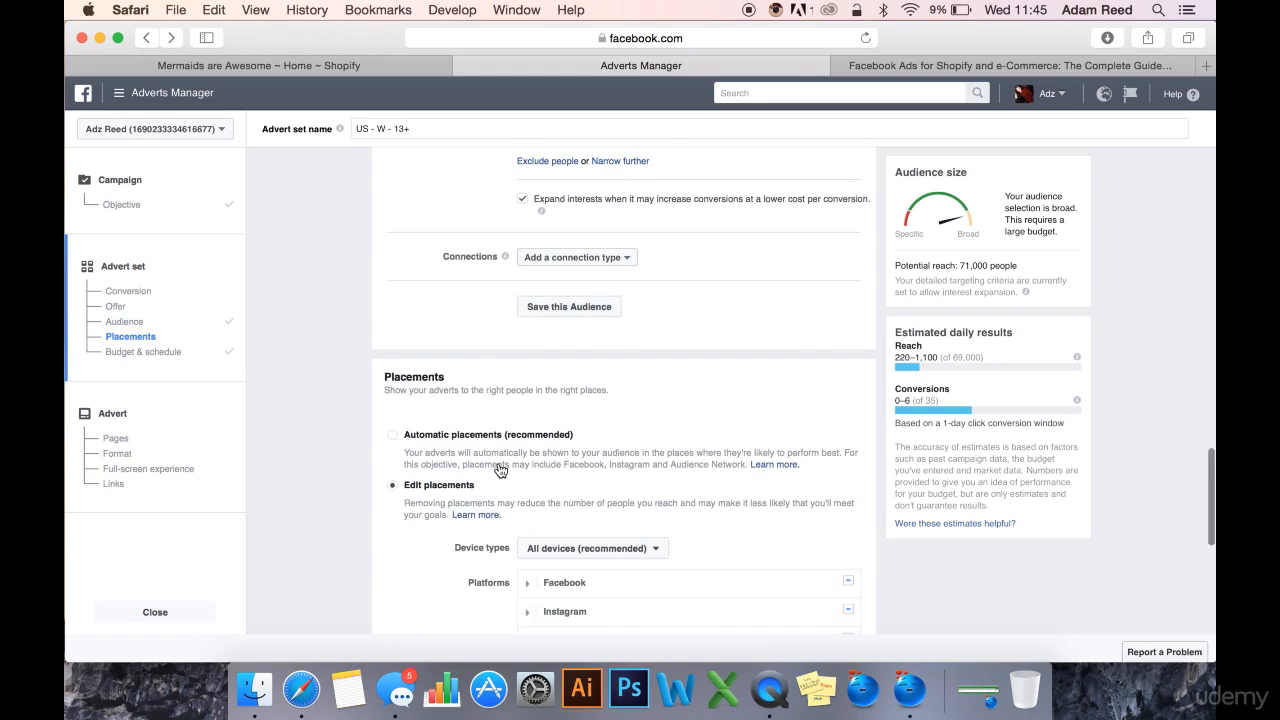
scroll(500, 470, down, 5)
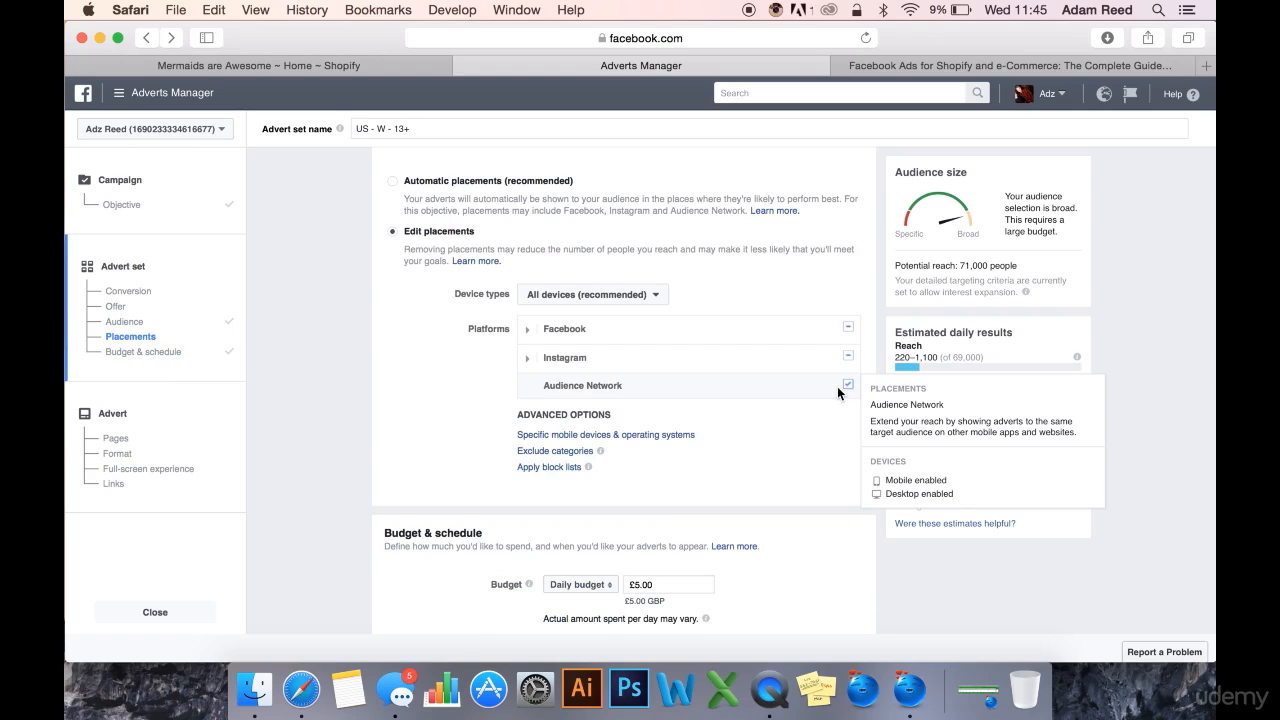
click(846, 385)
click(527, 329)
mouse_move(850, 430)
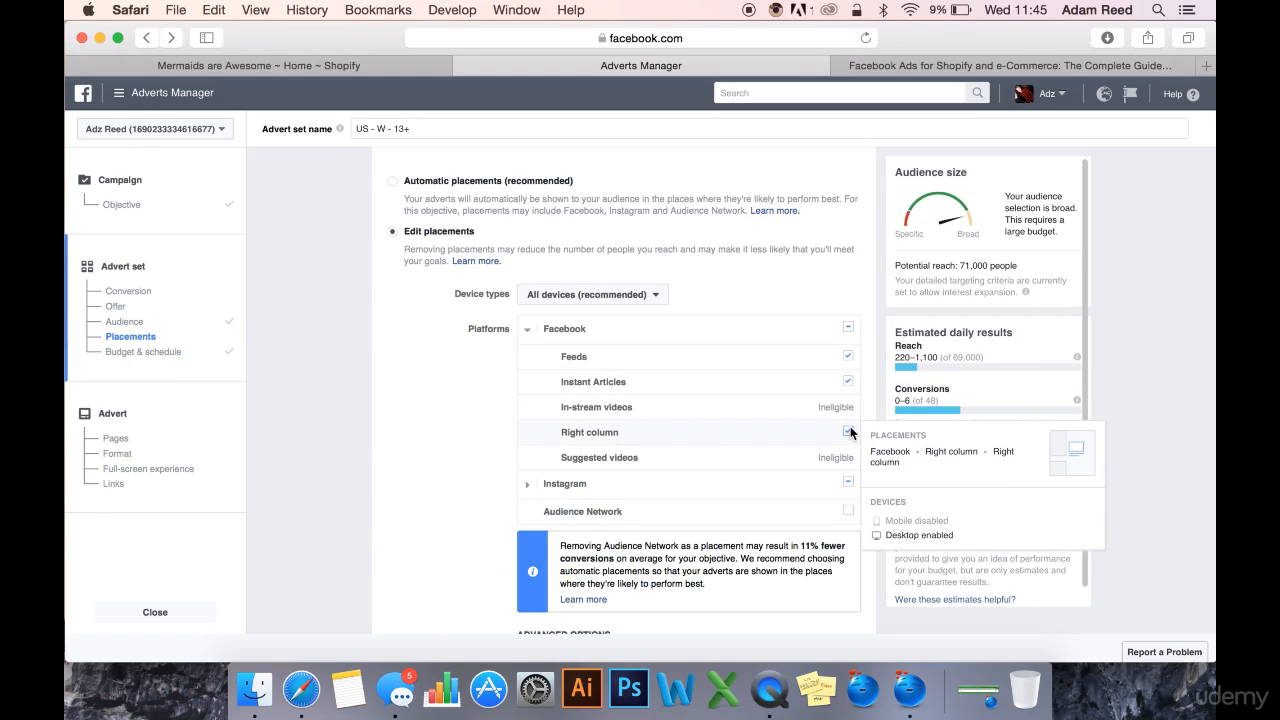
click(848, 381)
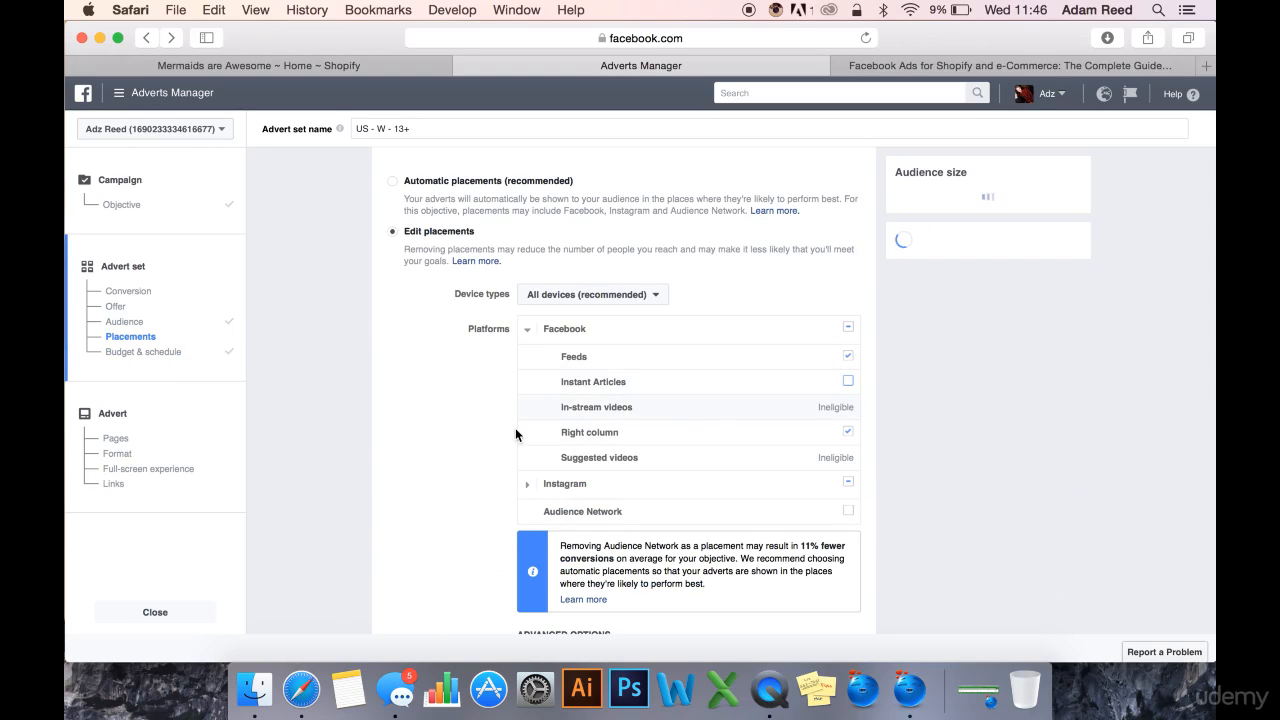
Step: Try to continue to the advert setup without choosing a conversion event
scroll(410, 304, up, 10)
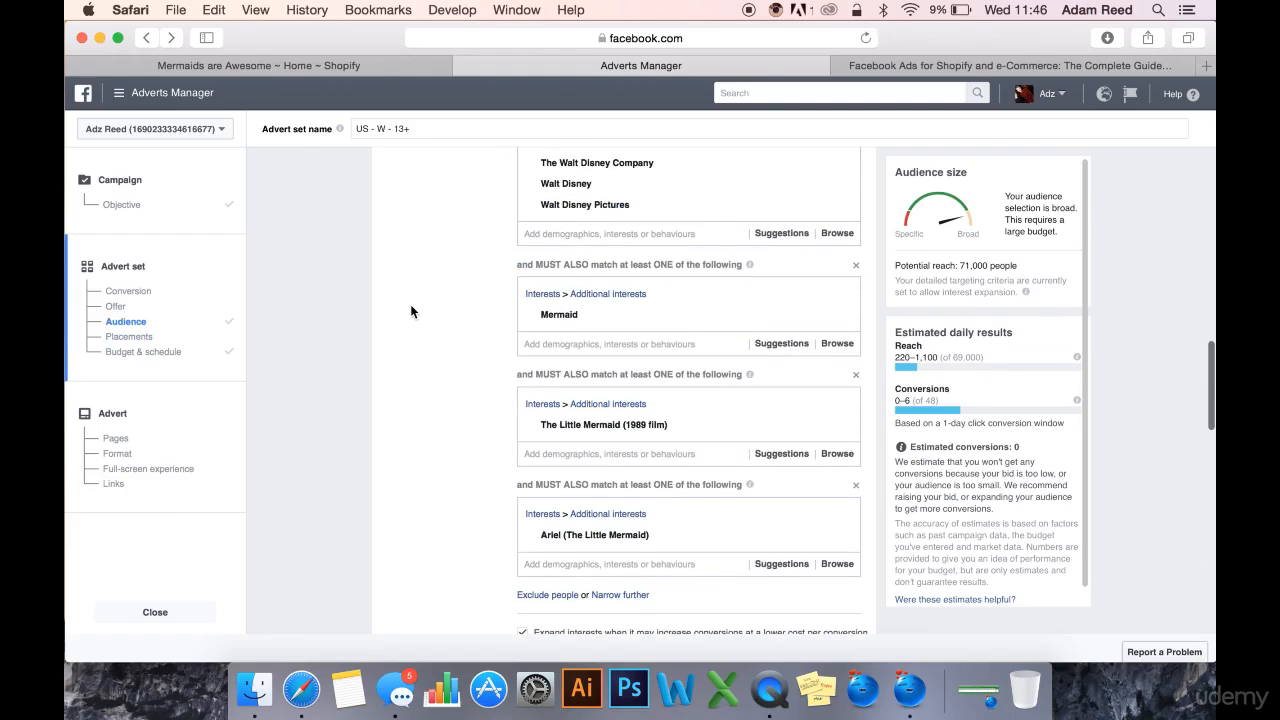
scroll(405, 470, down, 10)
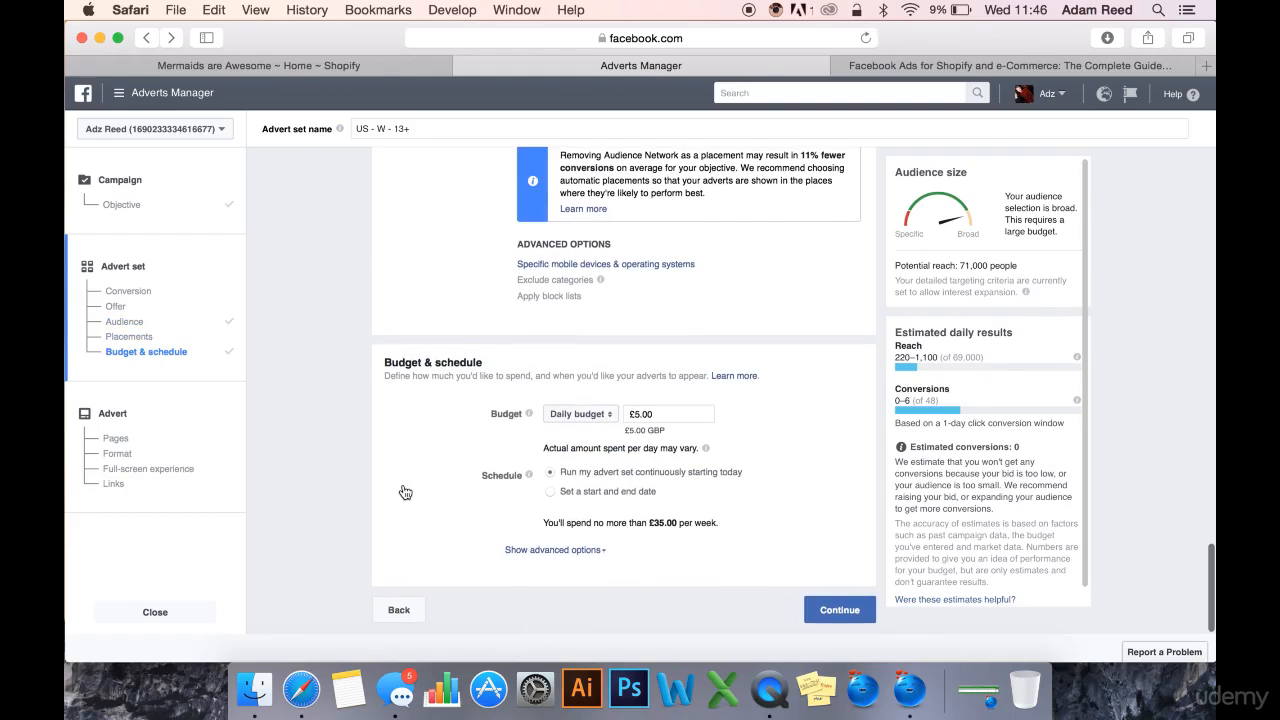
click(838, 611)
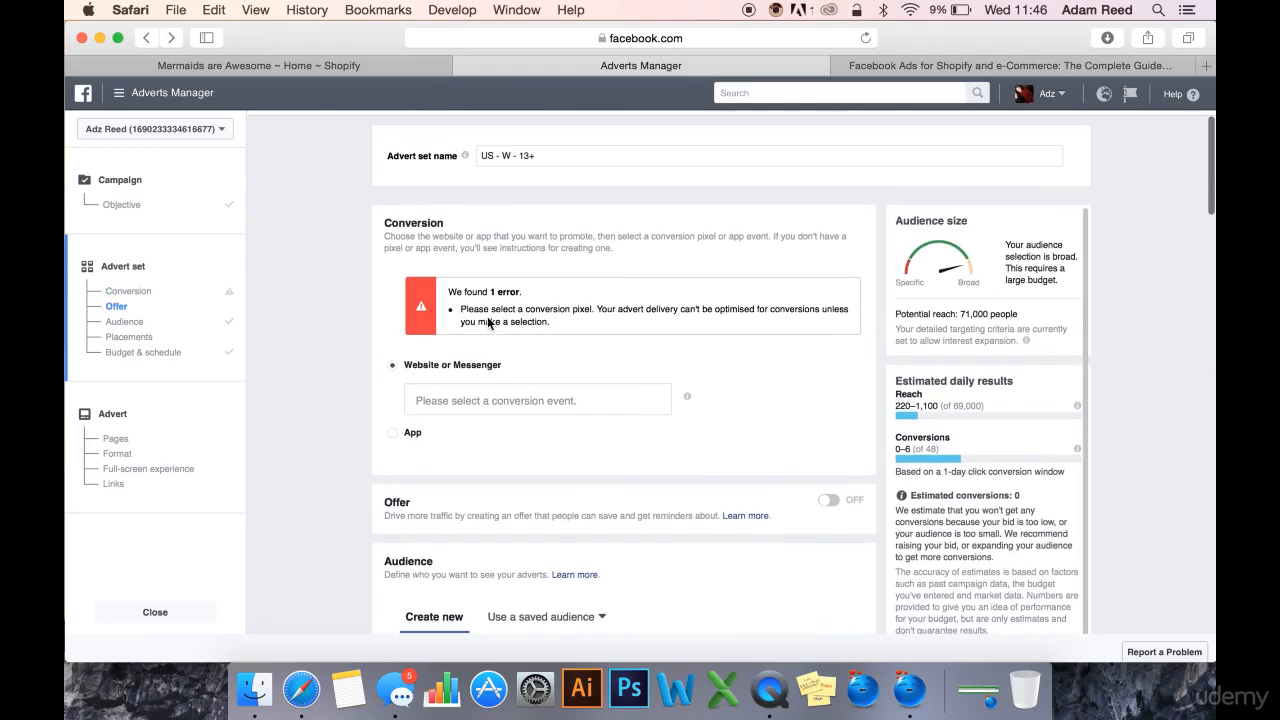
scroll(639, 434, down, 15)
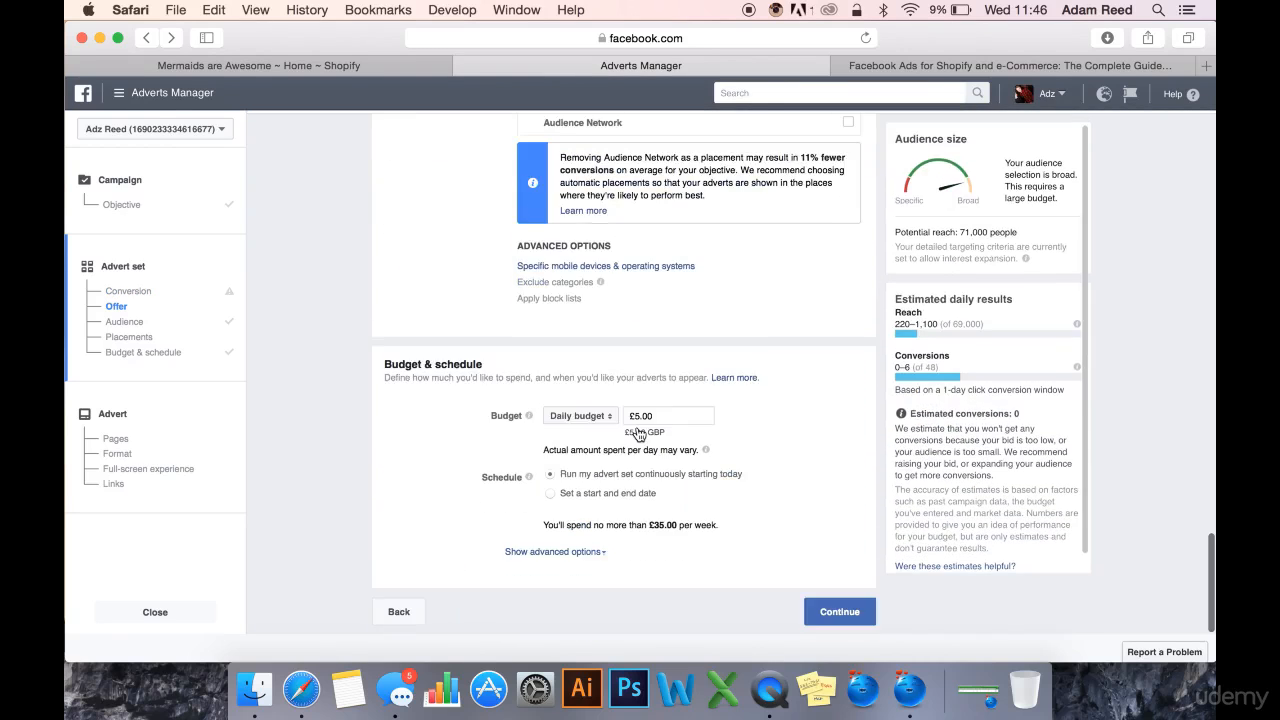
click(863, 627)
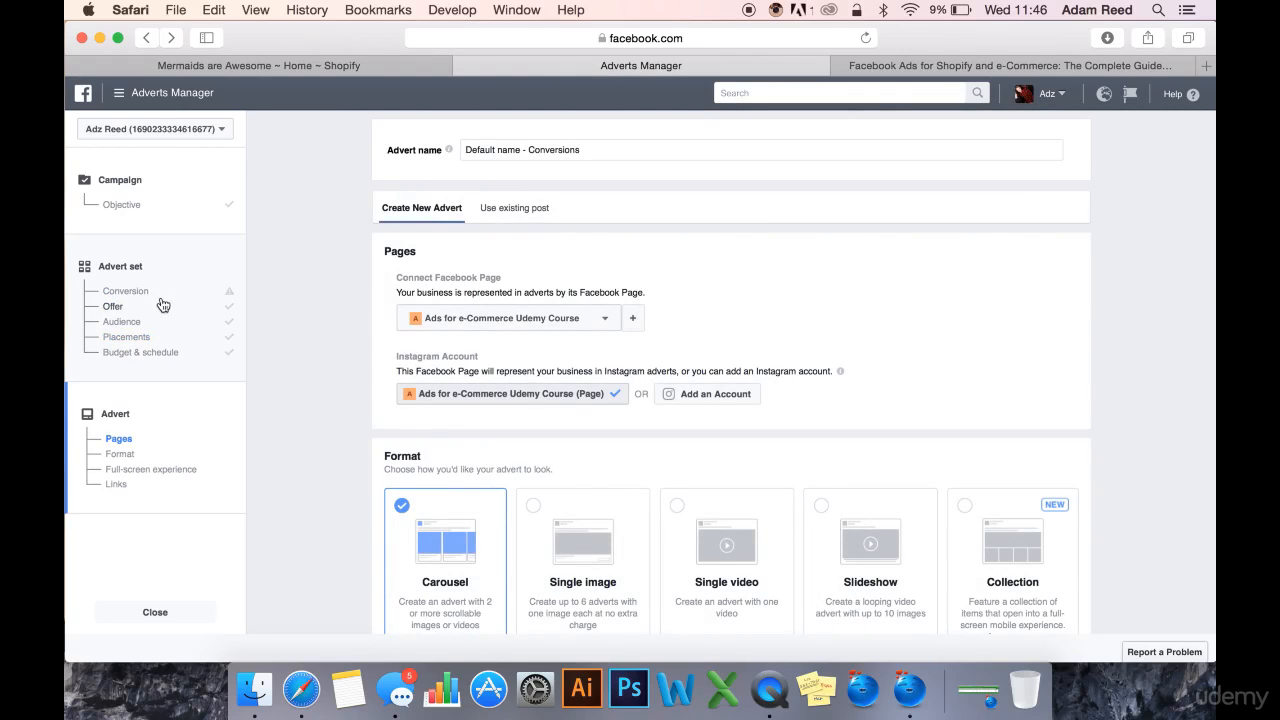
Step: Return to the advert set's Conversion section and examine the error about the missing conversion pixel
click(133, 291)
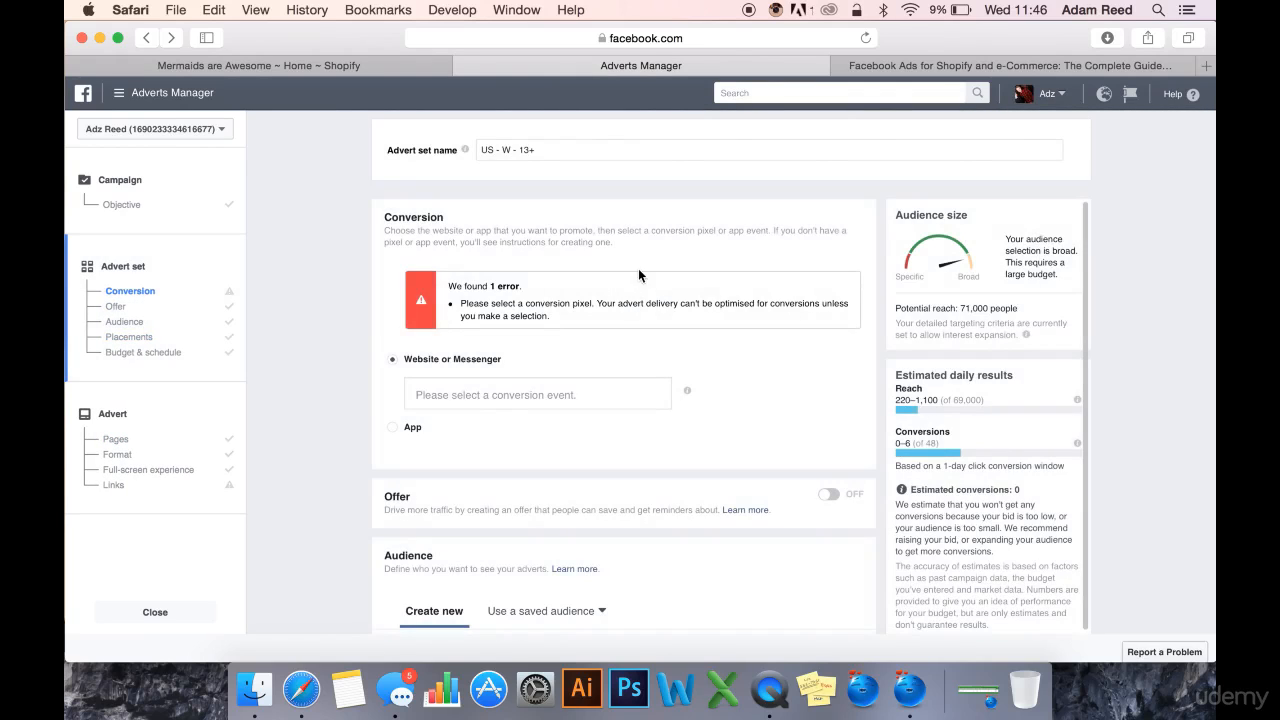
drag(596, 318, 449, 301)
click(626, 321)
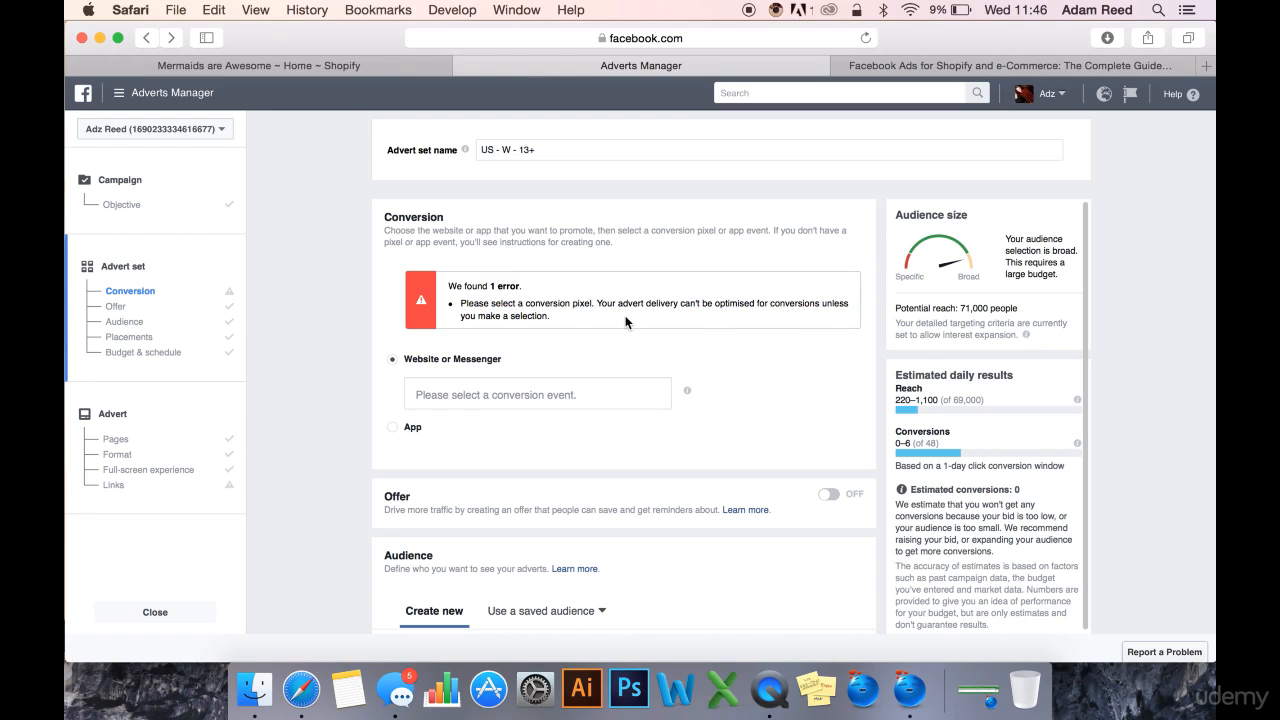
drag(645, 313, 645, 300)
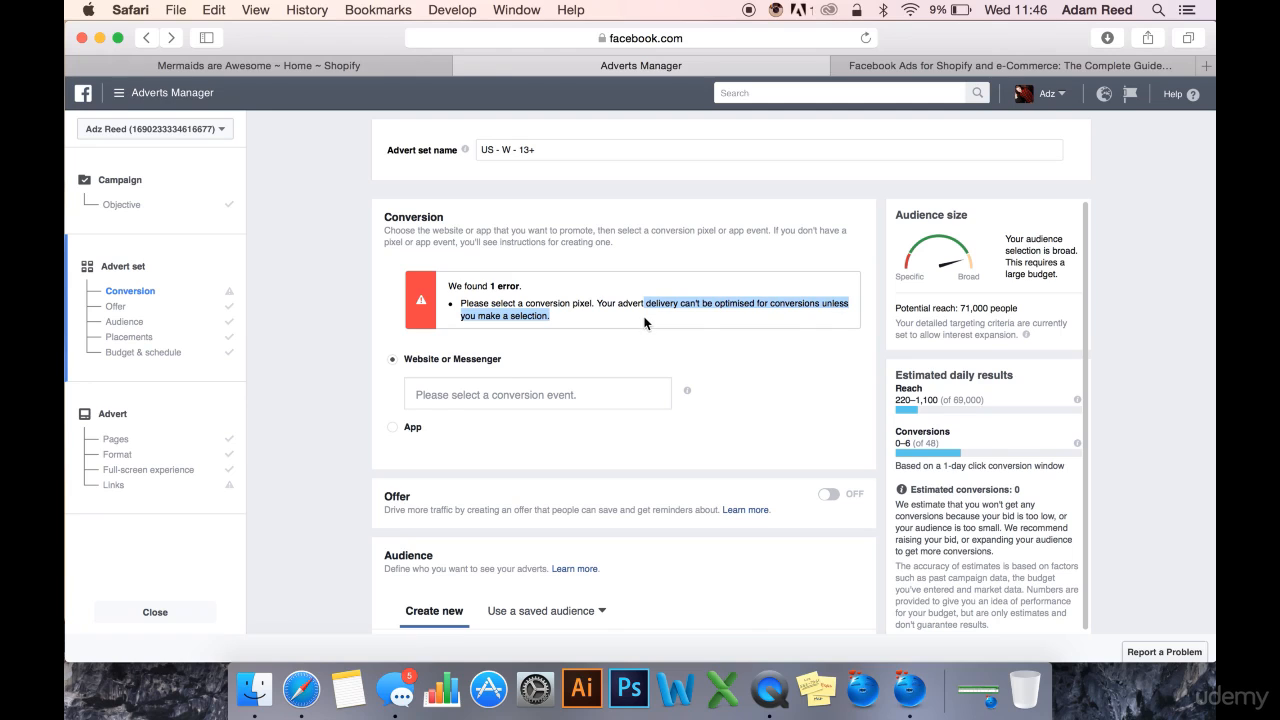
click(645, 322)
scroll(317, 401, down, 1)
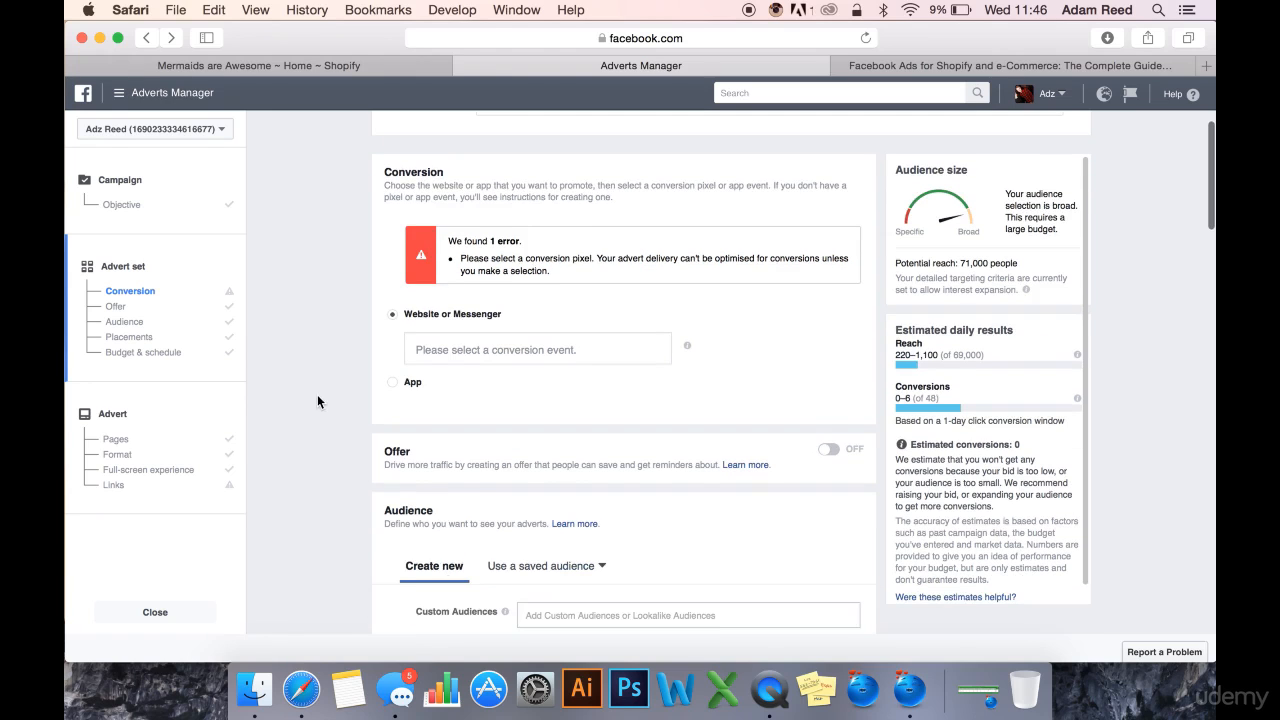
scroll(314, 385, up, 1)
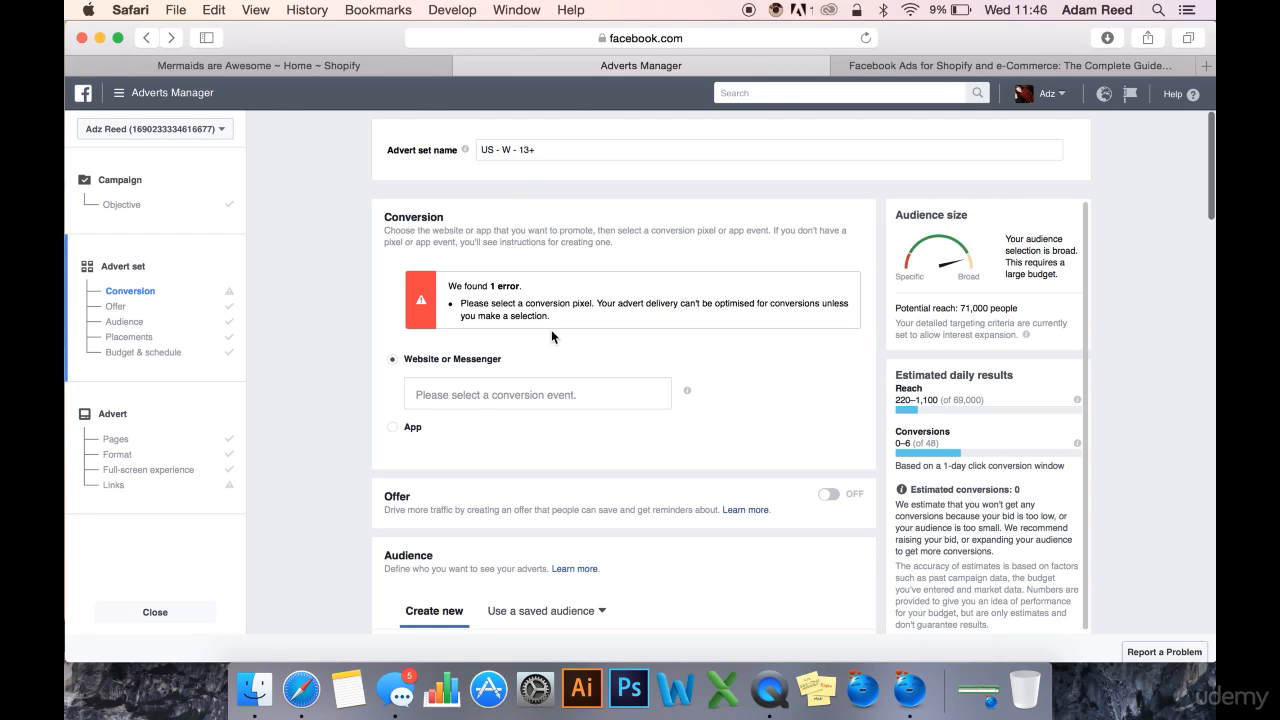
Step: Look through the available website conversion events and select View Content from Mermaids are Awesome FB Pixel 1
click(537, 394)
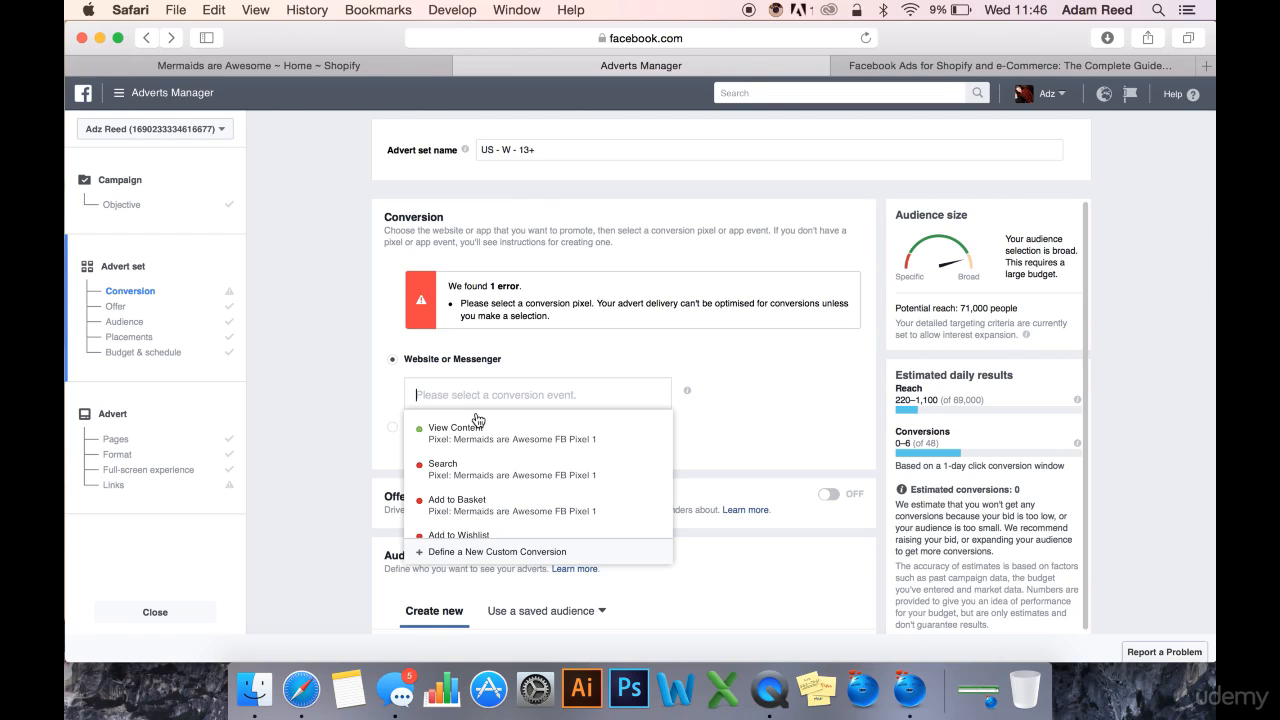
scroll(490, 470, down, 5)
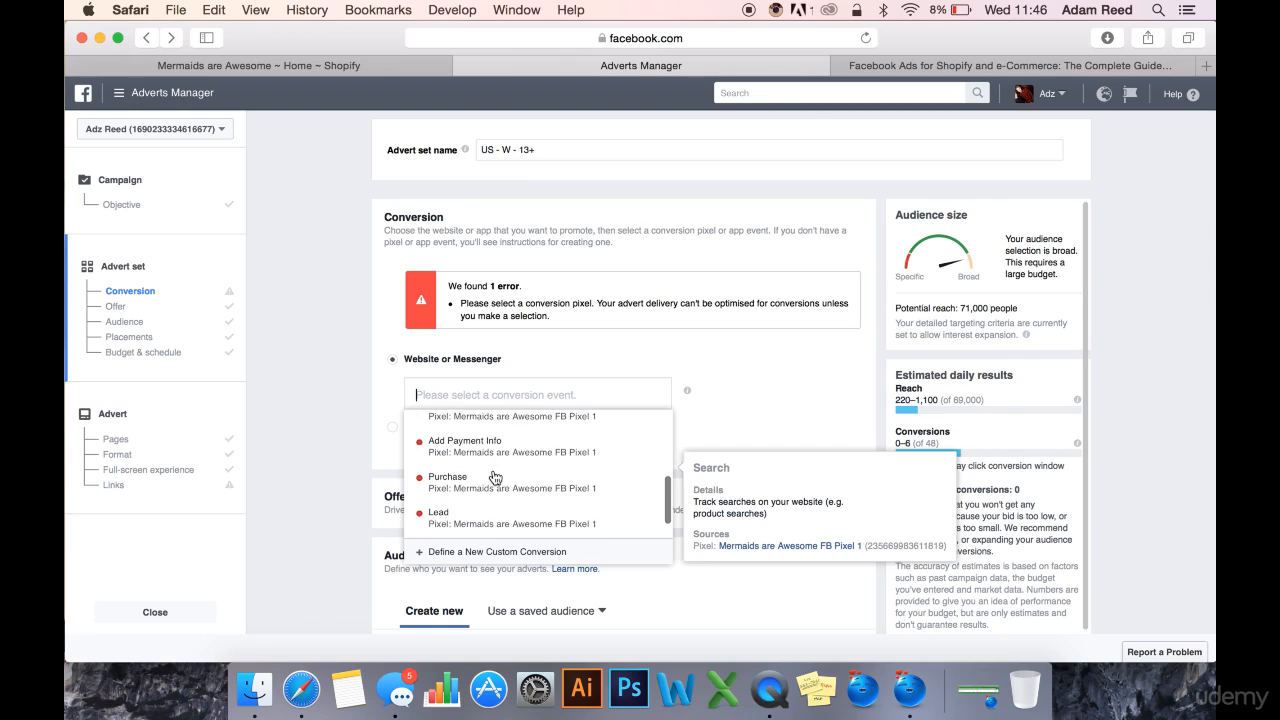
scroll(493, 477, down, 1)
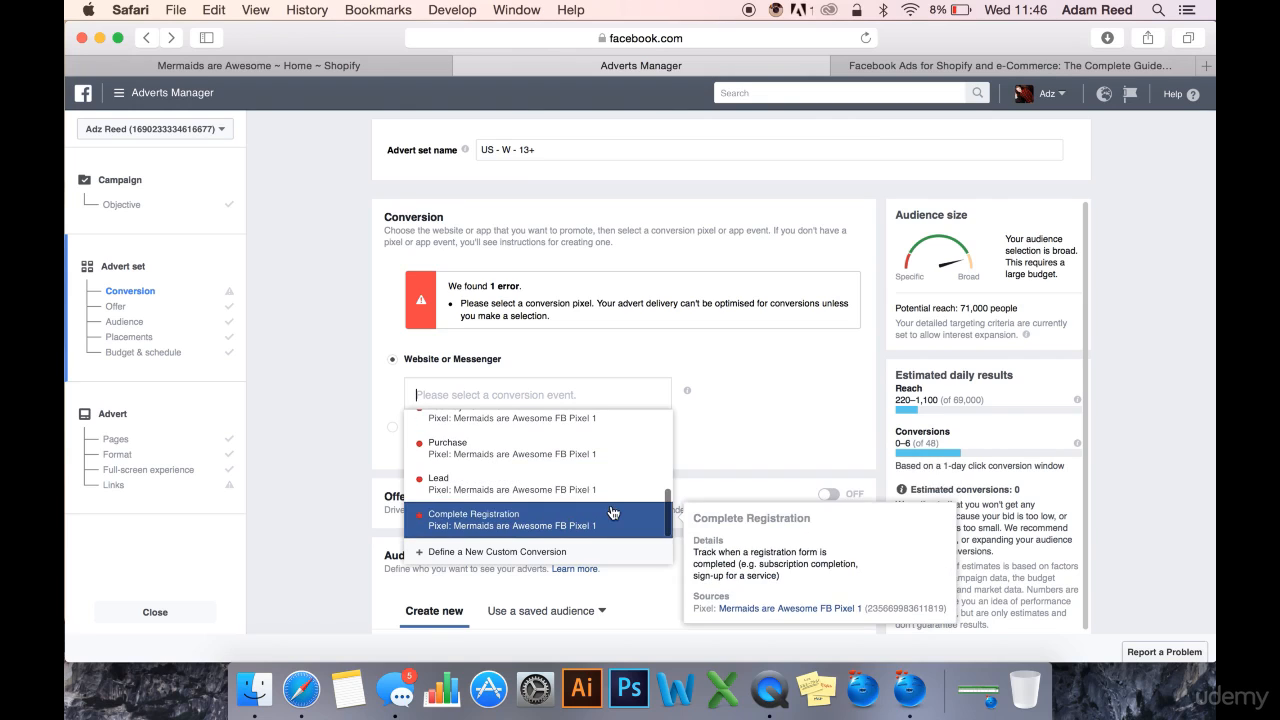
scroll(590, 460, up, 6)
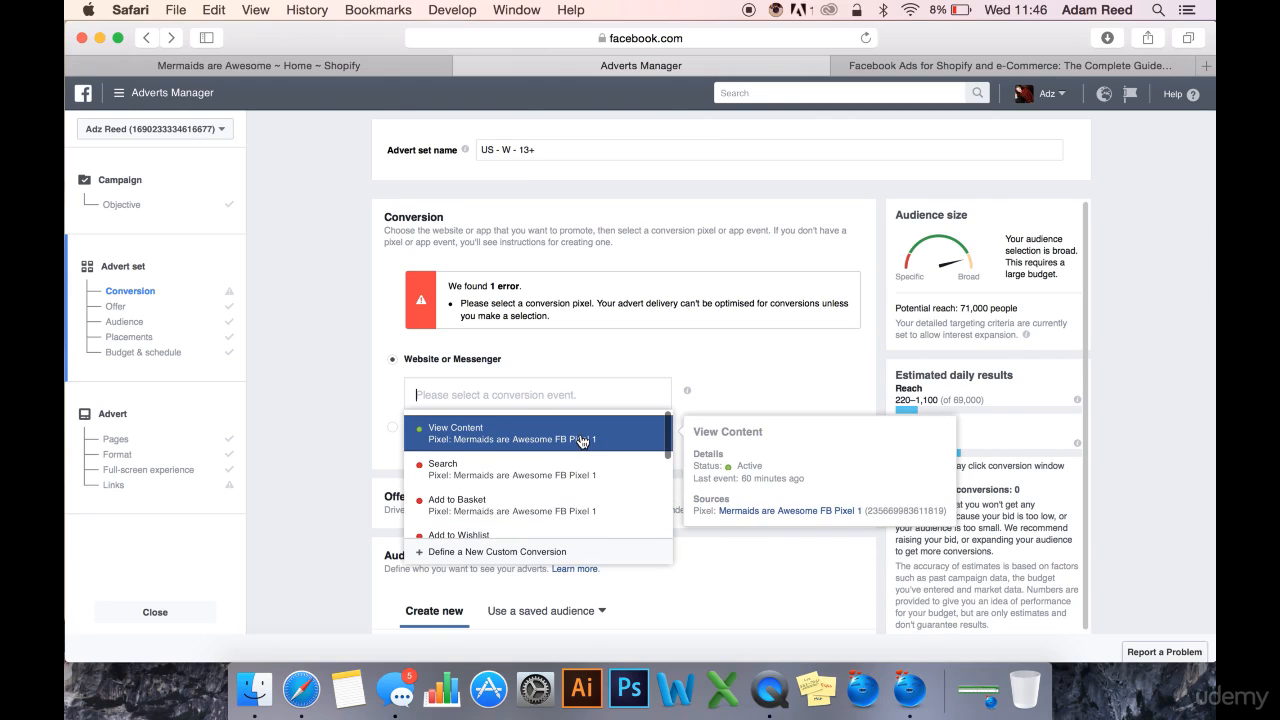
scroll(588, 512, down, 1)
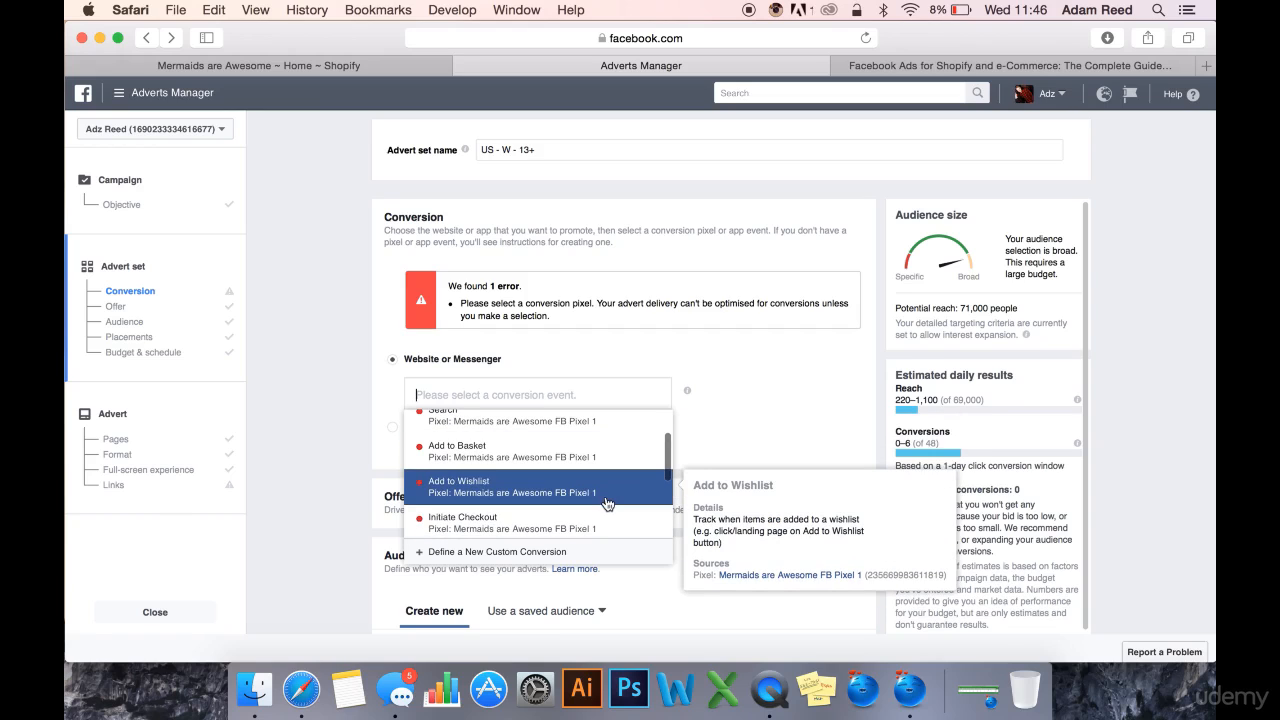
scroll(607, 503, down, 3)
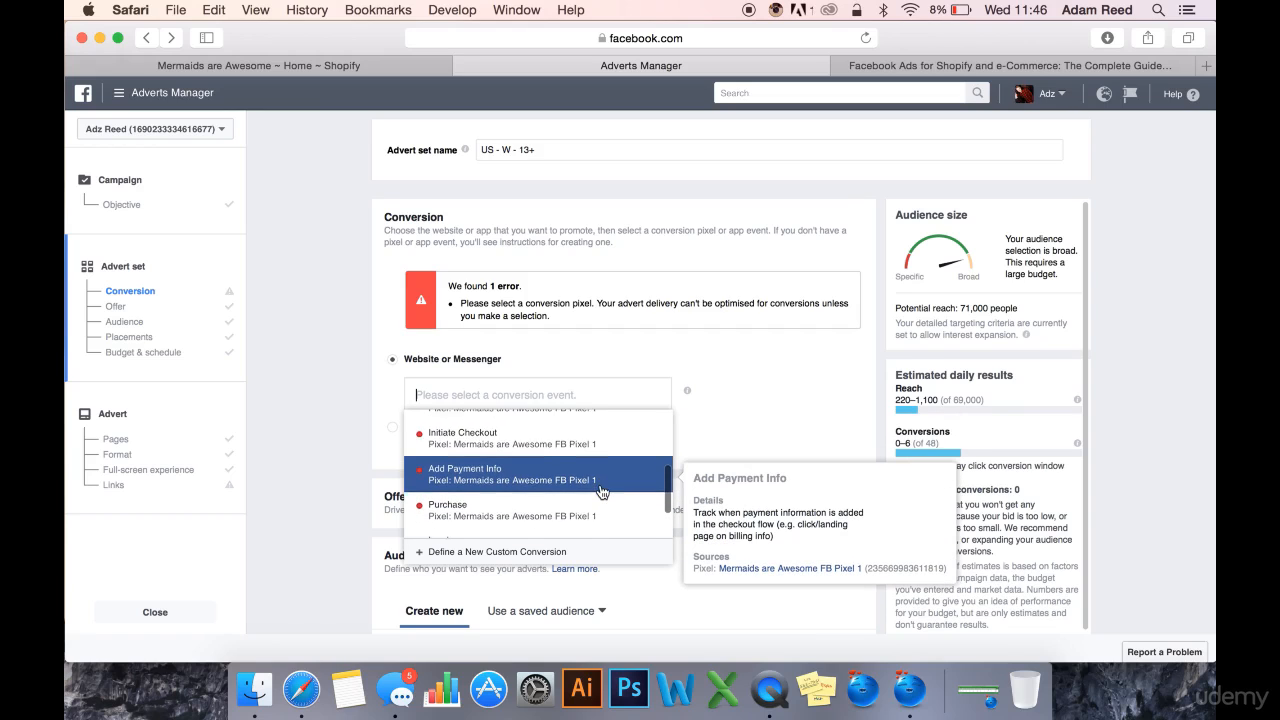
scroll(590, 490, down, 1)
scroll(577, 508, down, 1)
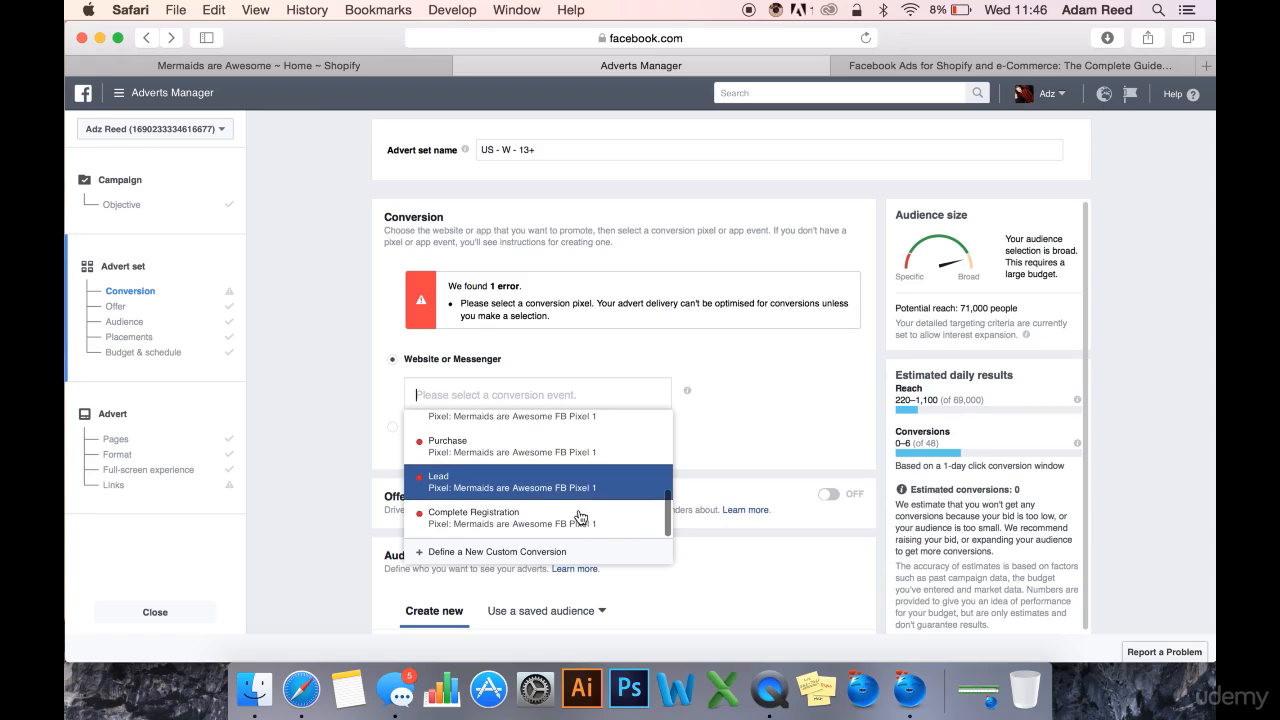
scroll(567, 521, up, 5)
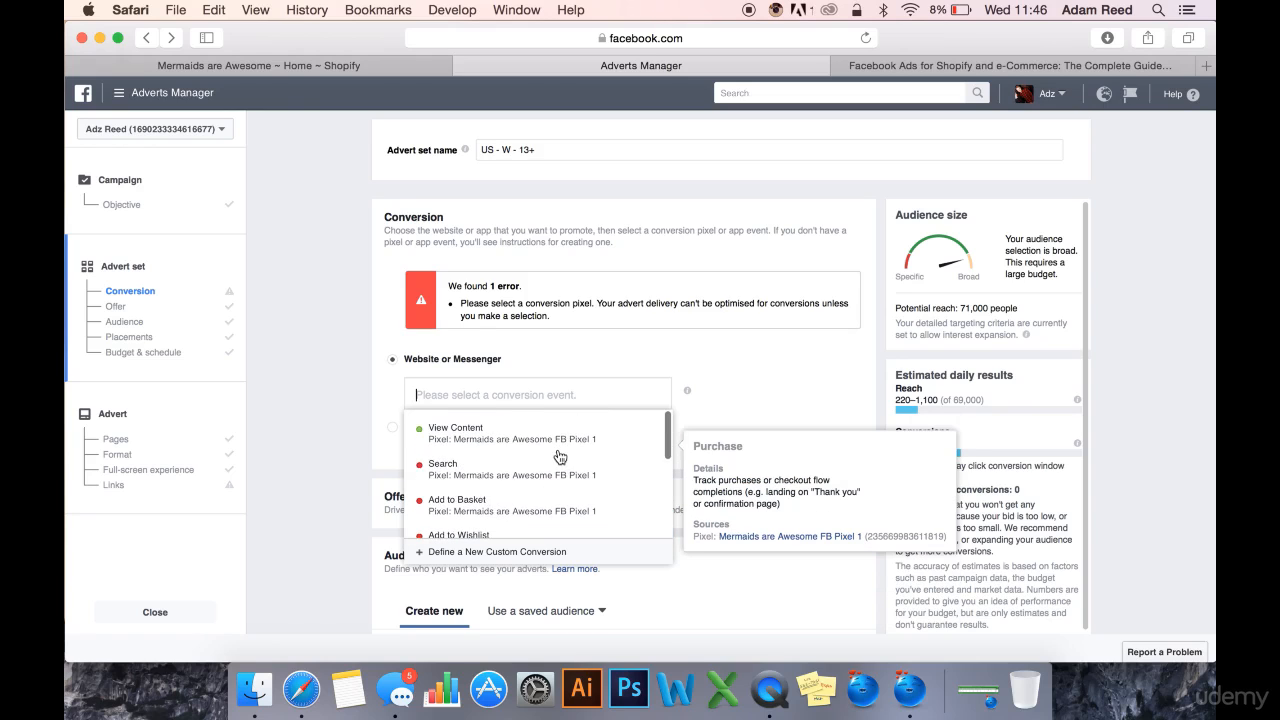
scroll(575, 502, down, 5)
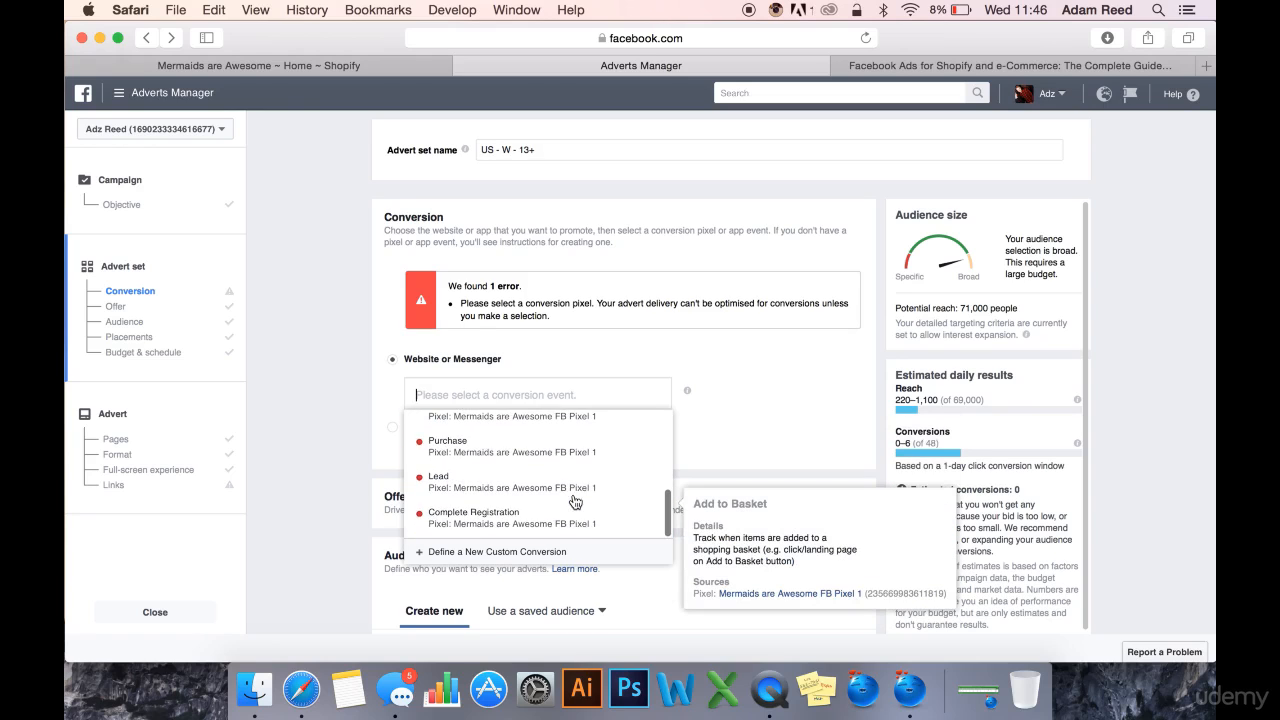
scroll(580, 458, up, 4)
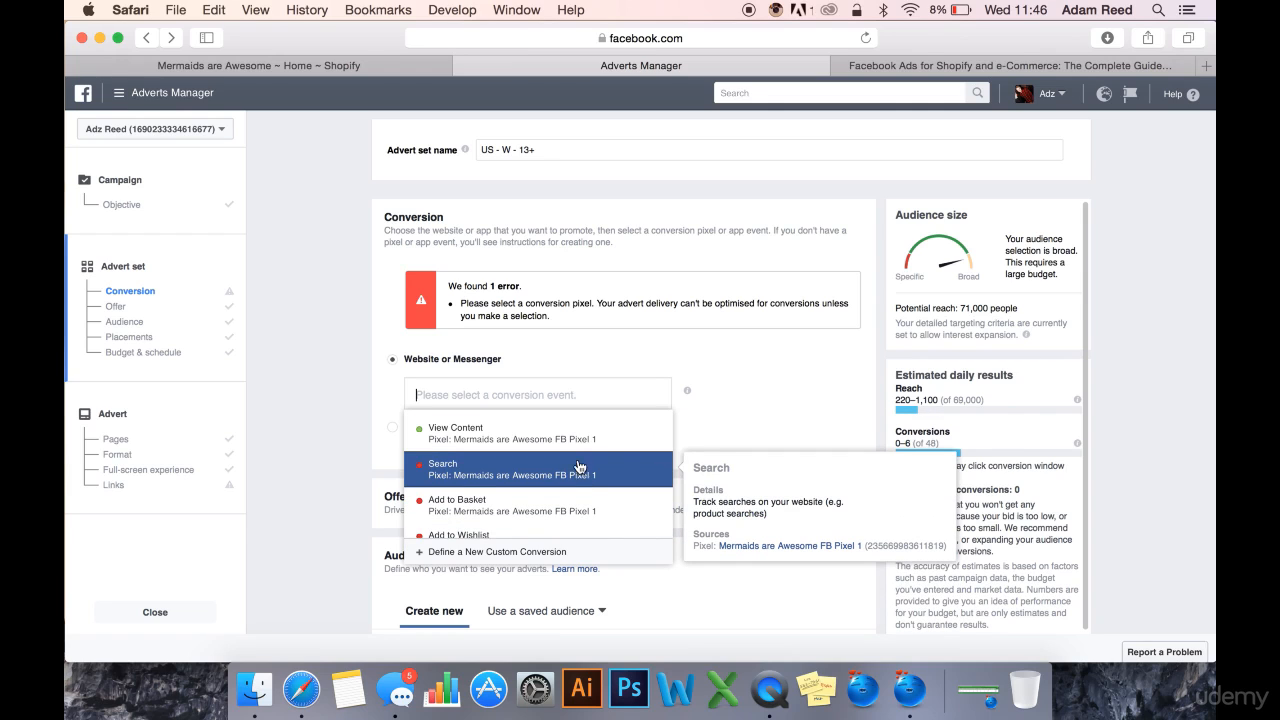
scroll(578, 492, down, 1)
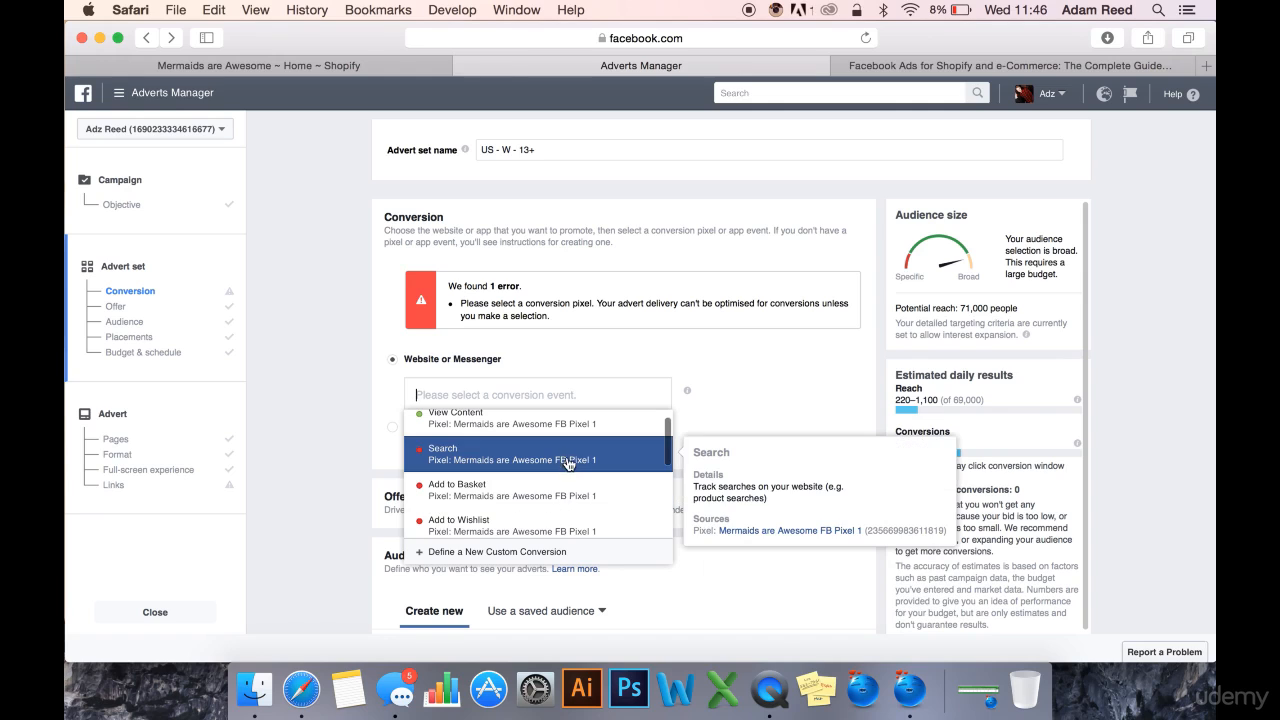
scroll(566, 465, down, 1)
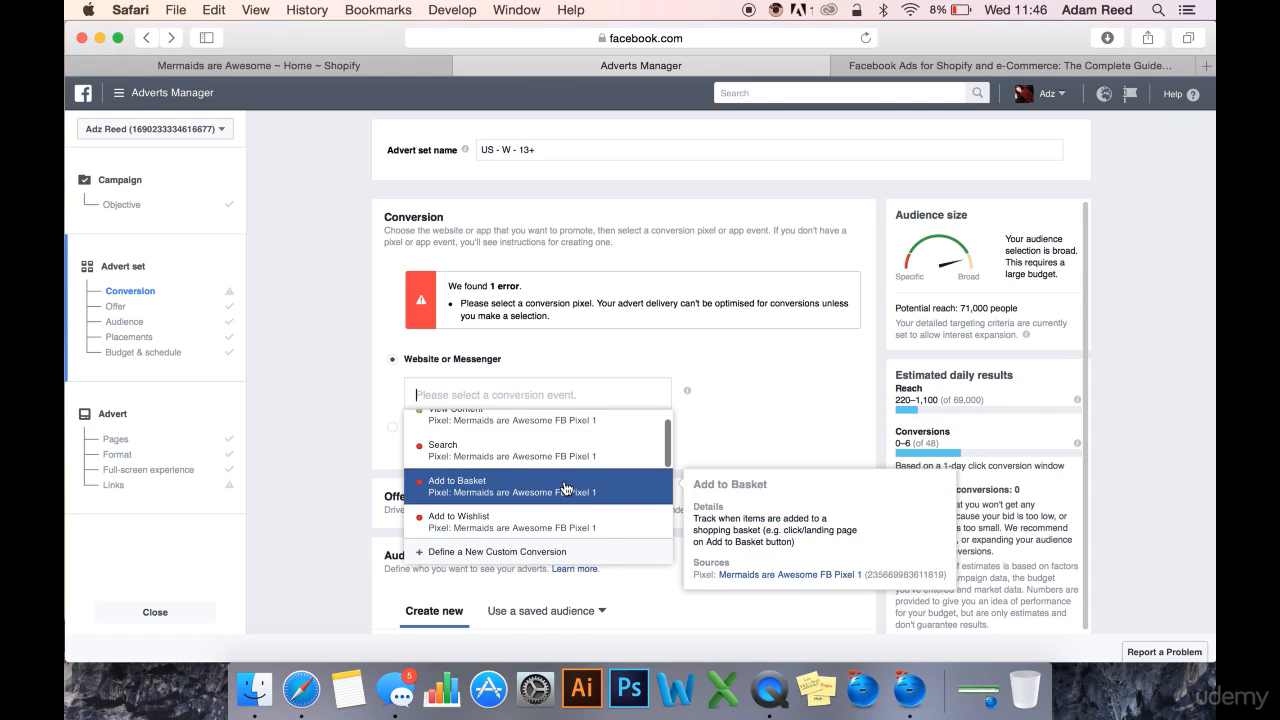
scroll(548, 455, up, 3)
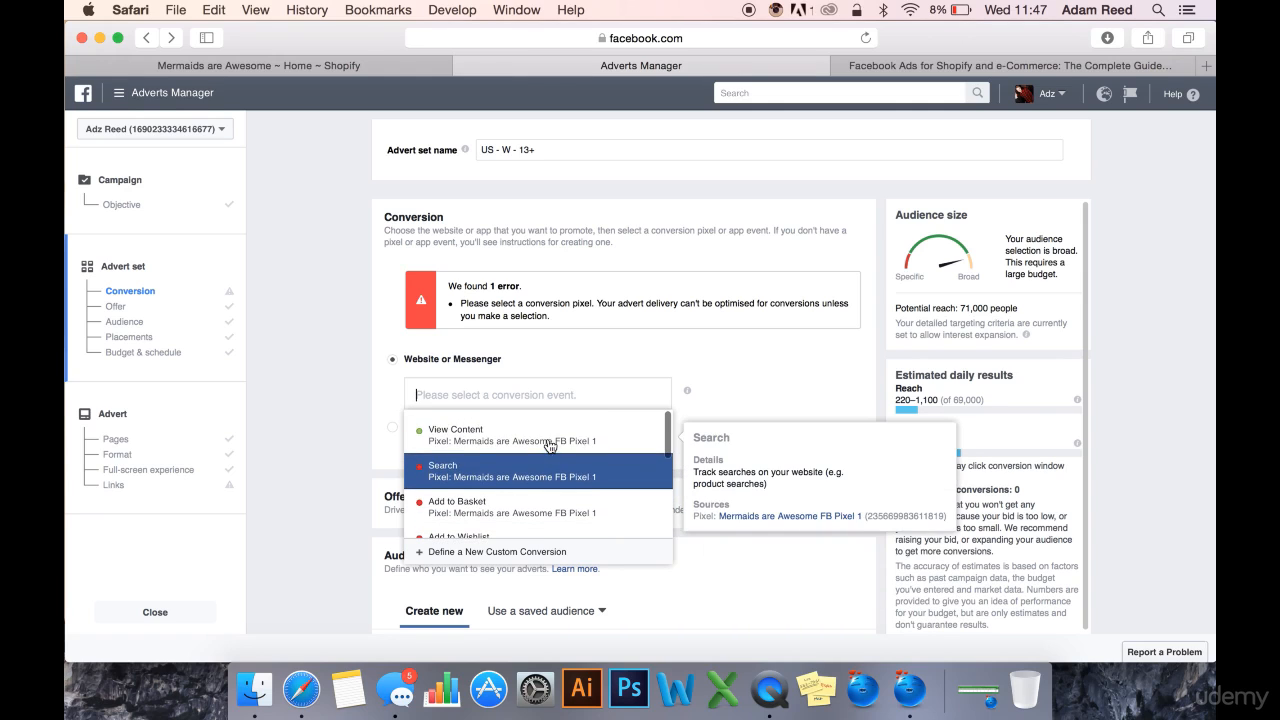
click(573, 444)
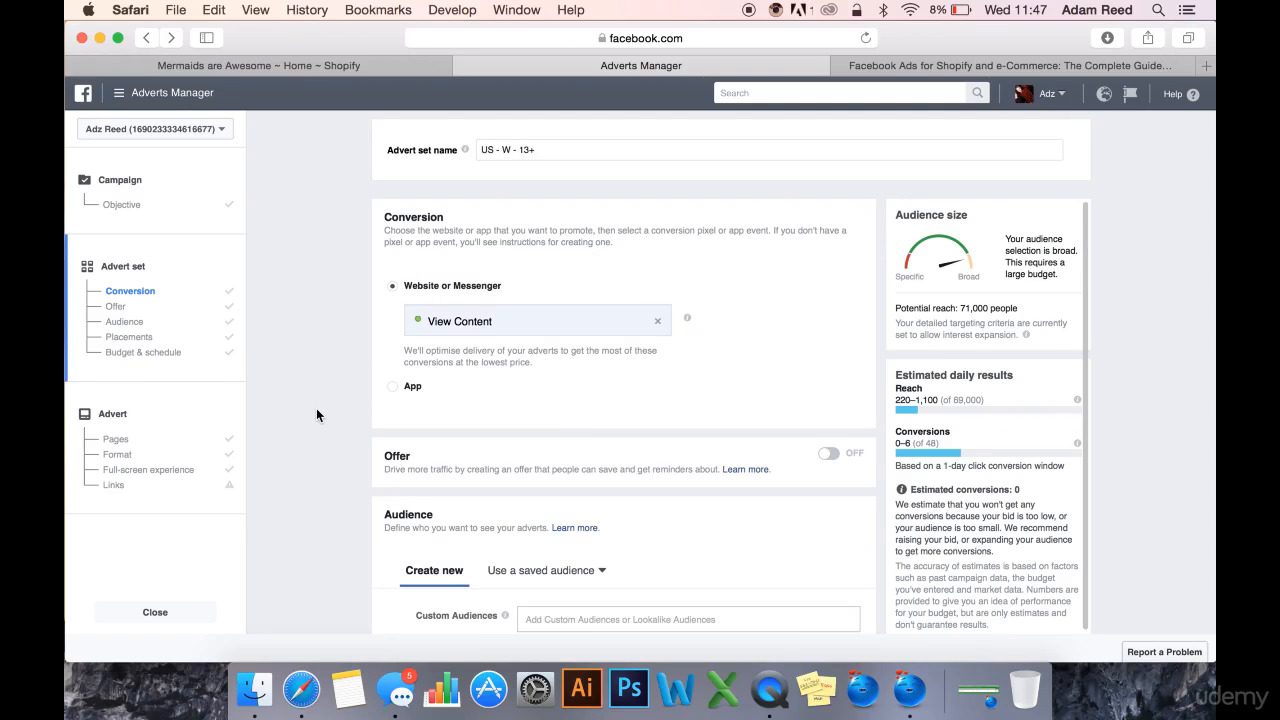
Step: Accept the advert set's settings and continue to the advert setup
scroll(327, 458, down, 2)
scroll(331, 478, down, 10)
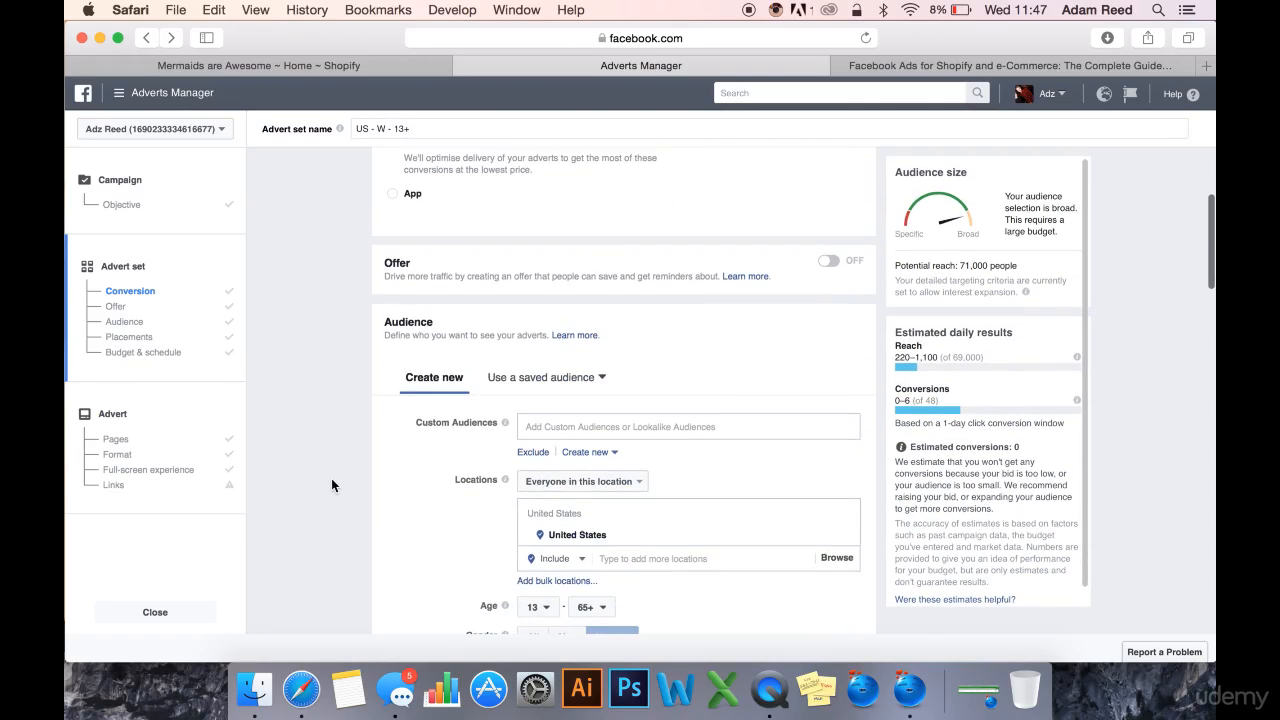
scroll(331, 478, down, 15)
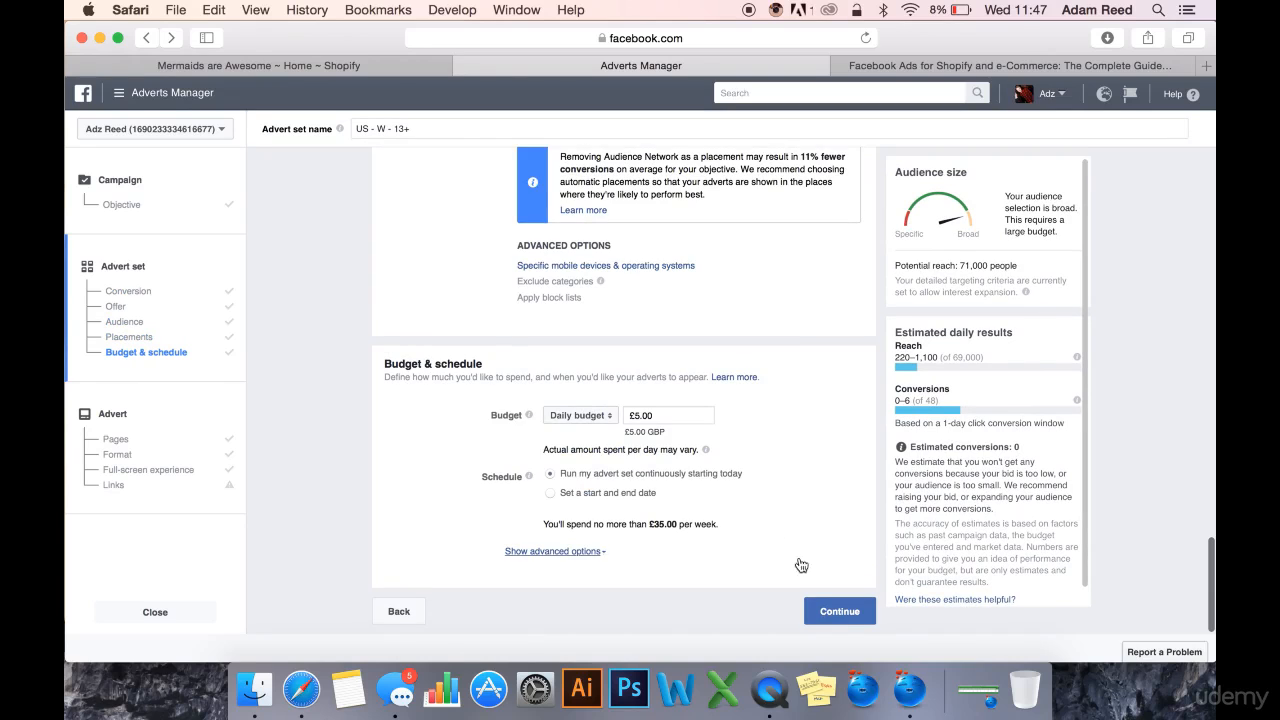
click(829, 613)
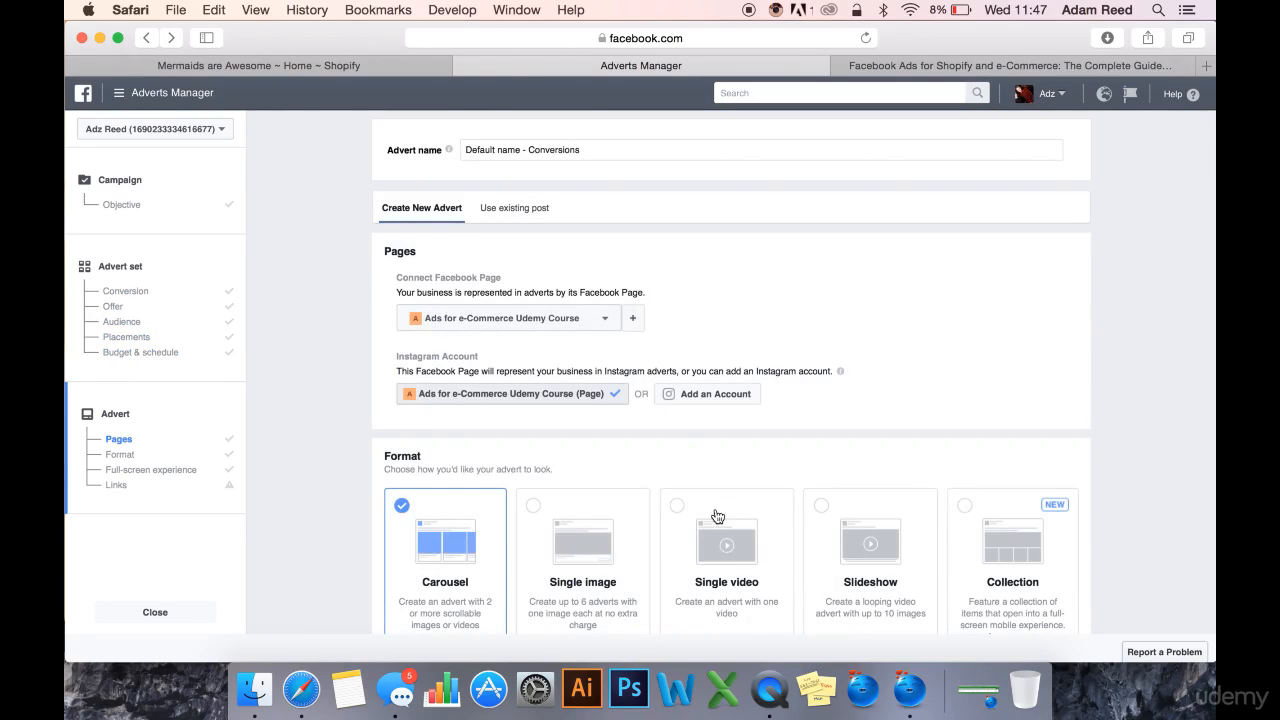
Step: Look over the advert's format, full-screen experience, links and carousel card image options
scroll(704, 331, down, 3)
scroll(704, 336, down, 5)
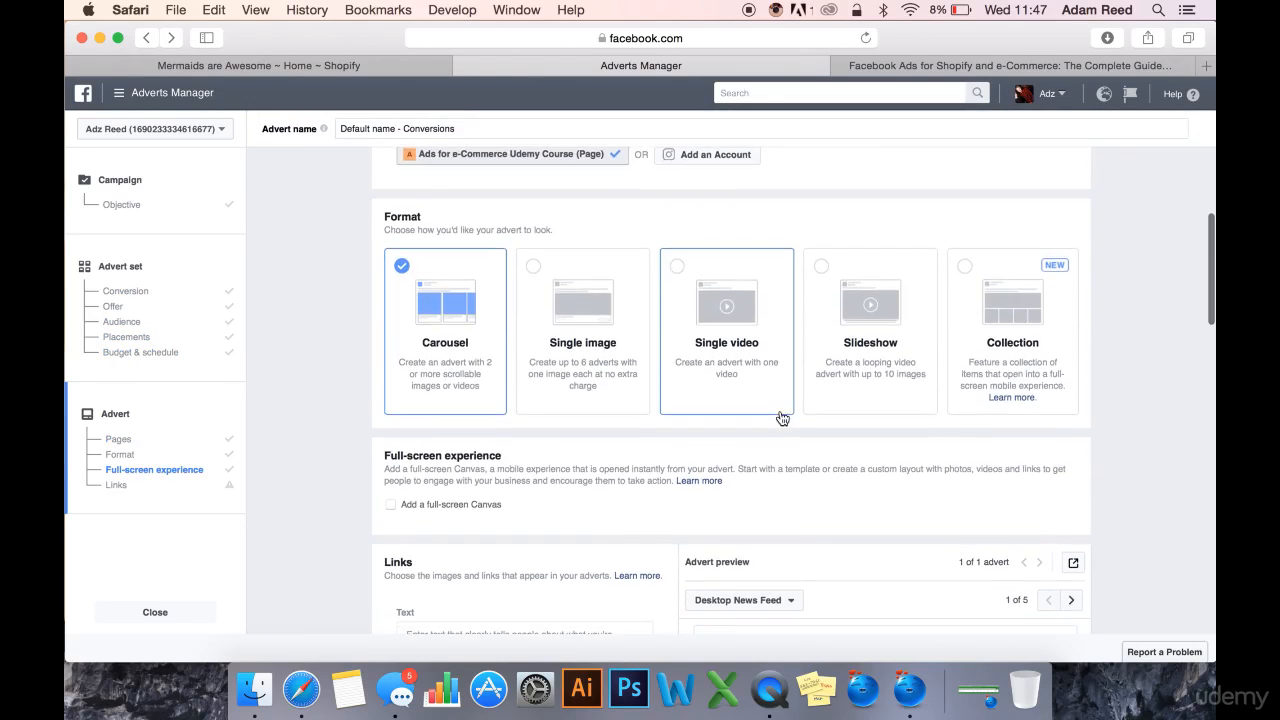
scroll(532, 386, down, 6)
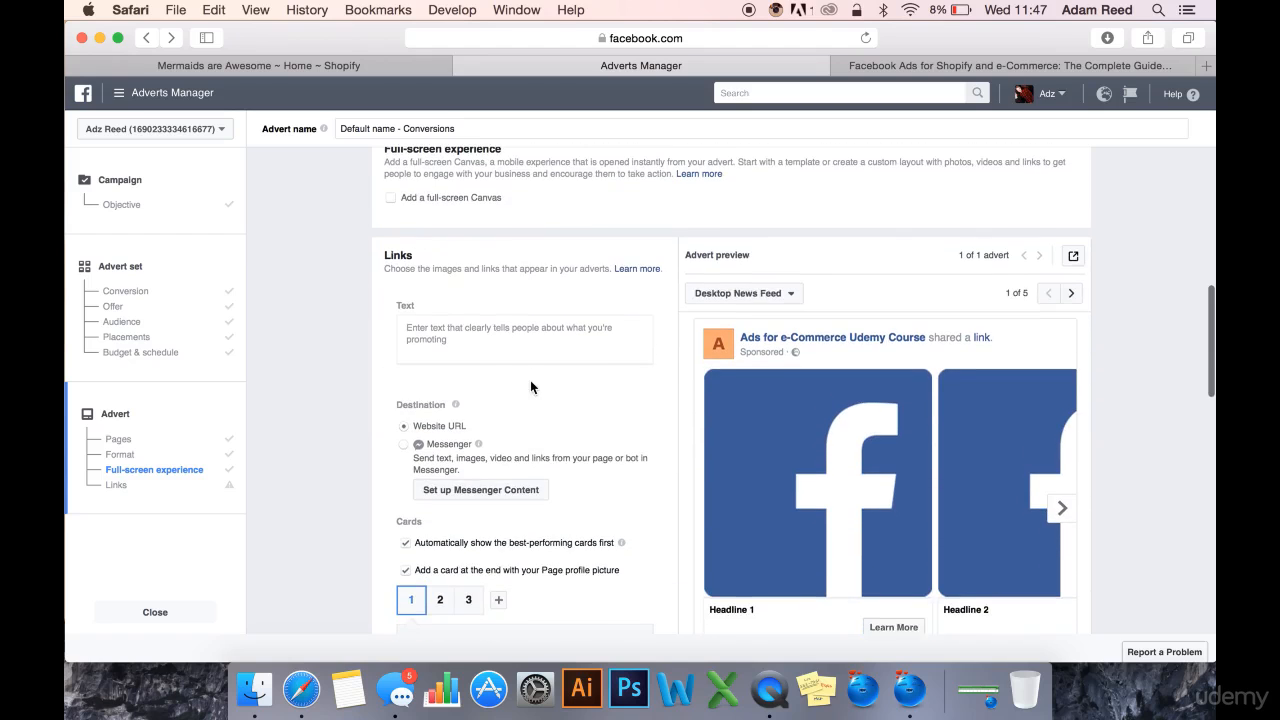
scroll(580, 420, down, 5)
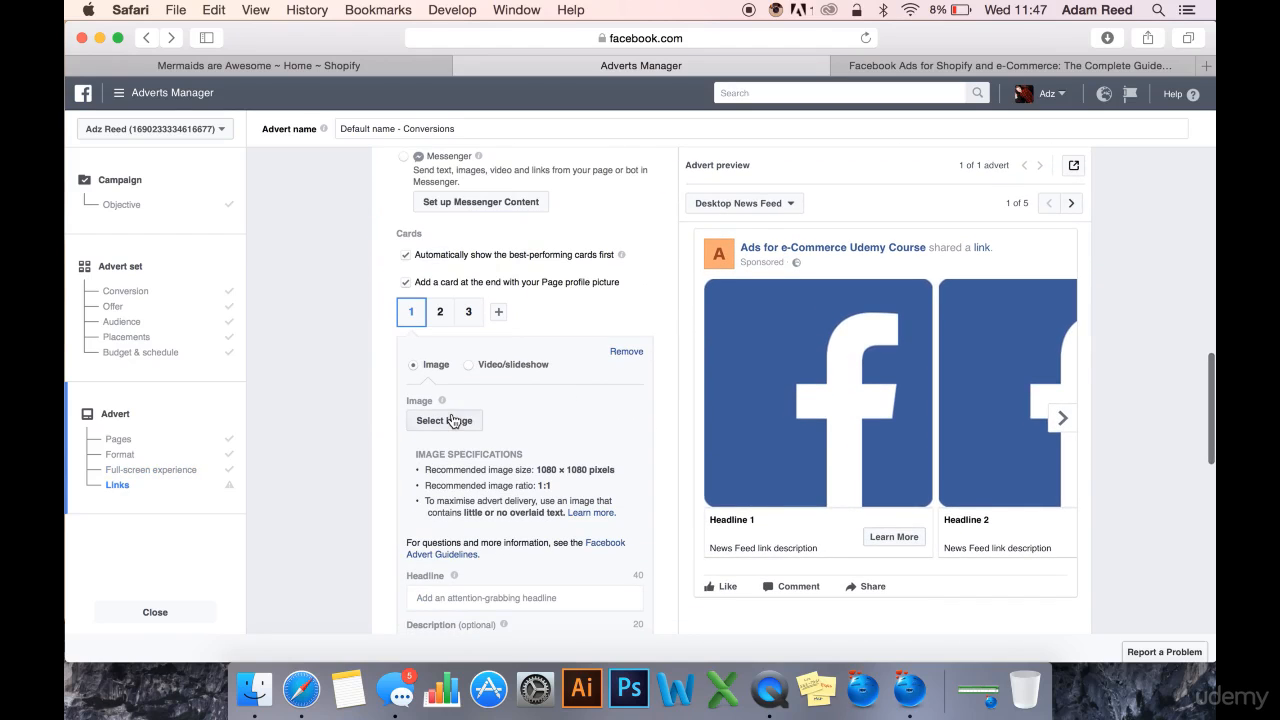
Step: Set the first carousel card's image to the red mermaid tail blanket picture from the image library
click(451, 421)
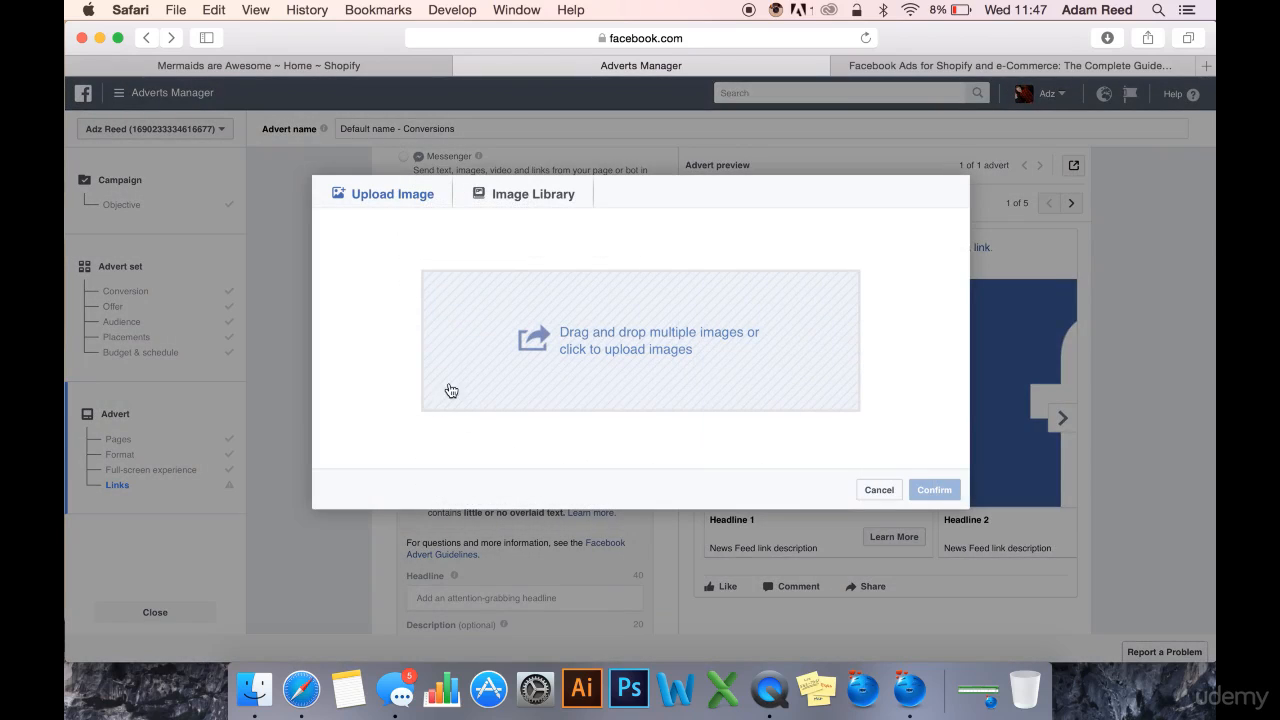
click(538, 200)
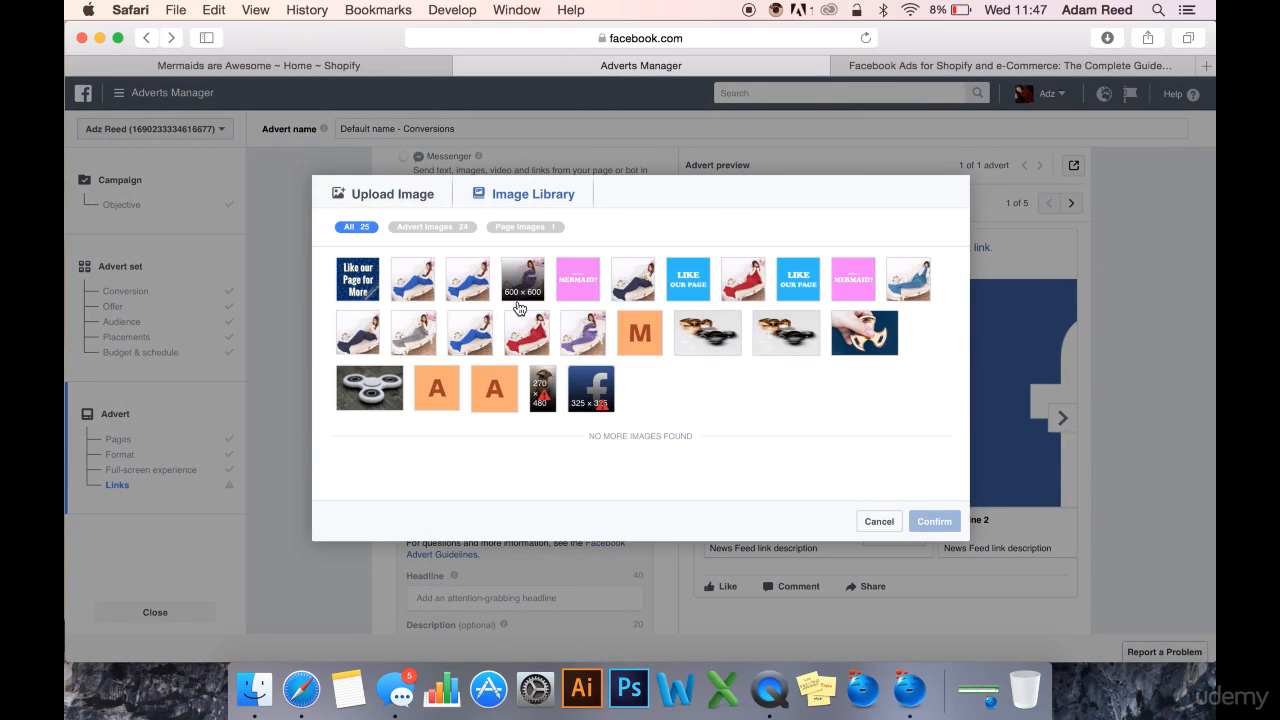
click(751, 291)
click(934, 520)
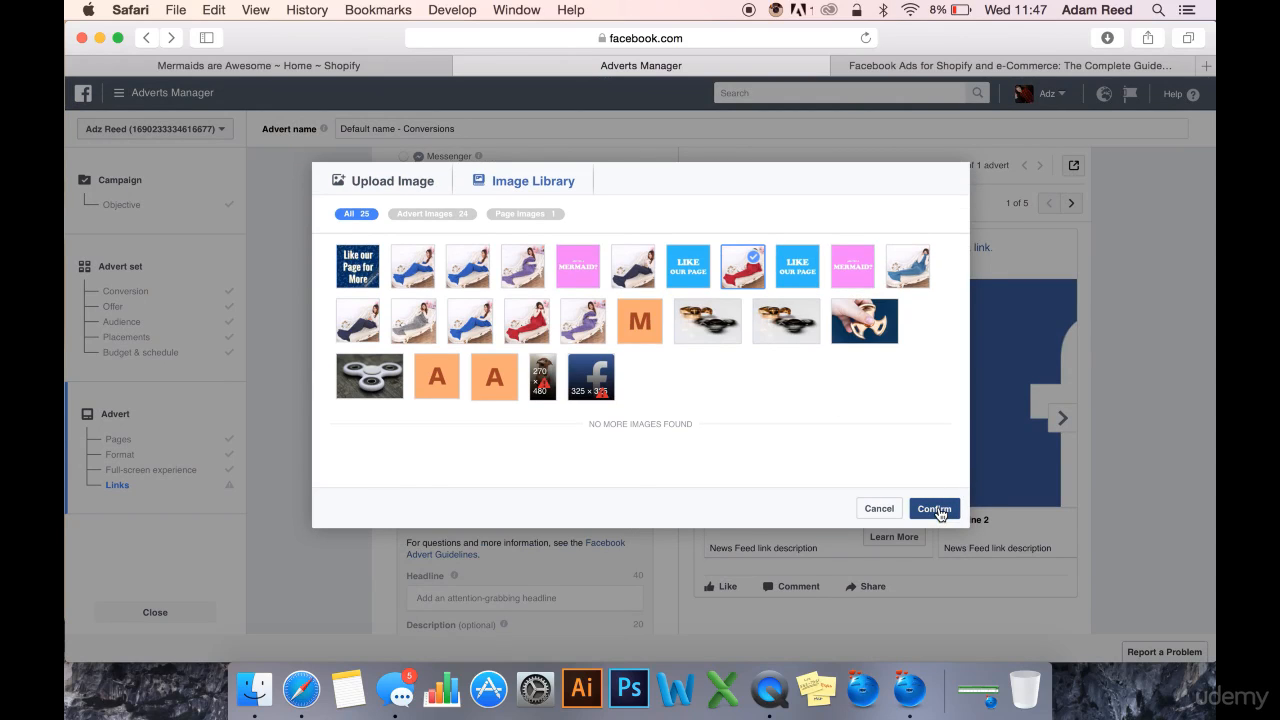
Step: Set the second carousel card's image to the purple mermaid tail blanket picture from the image library
click(435, 314)
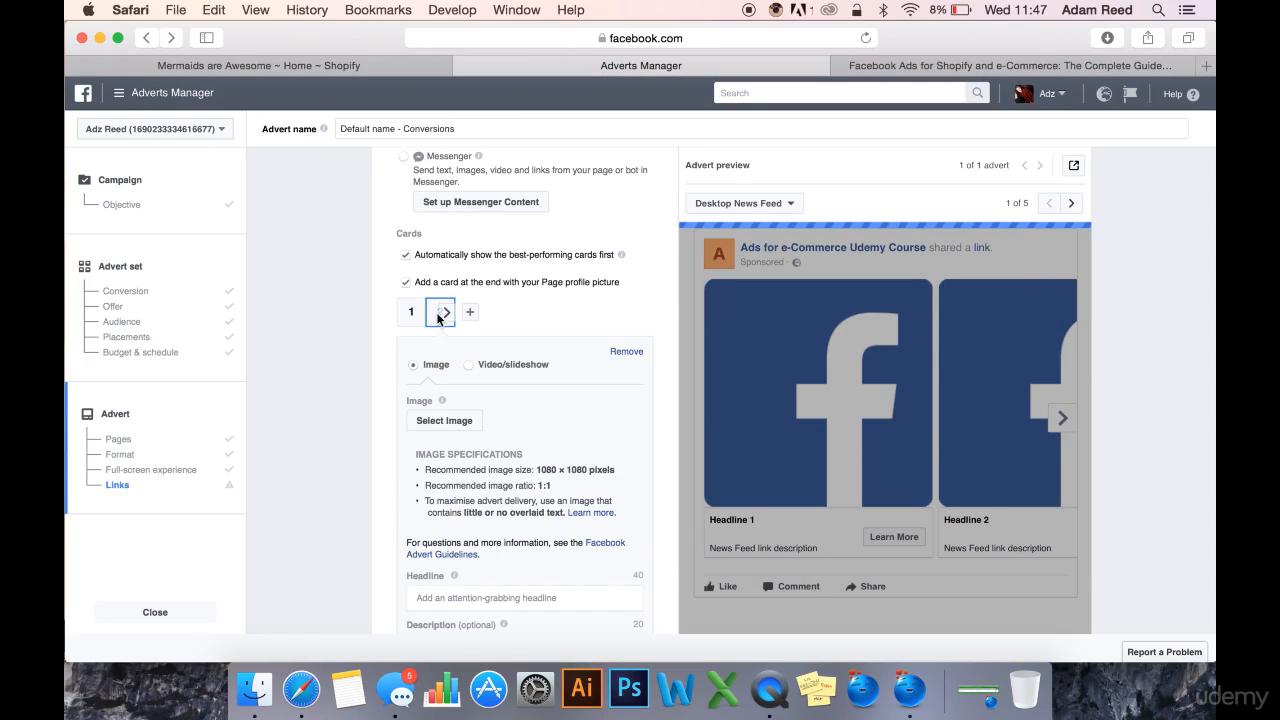
click(447, 418)
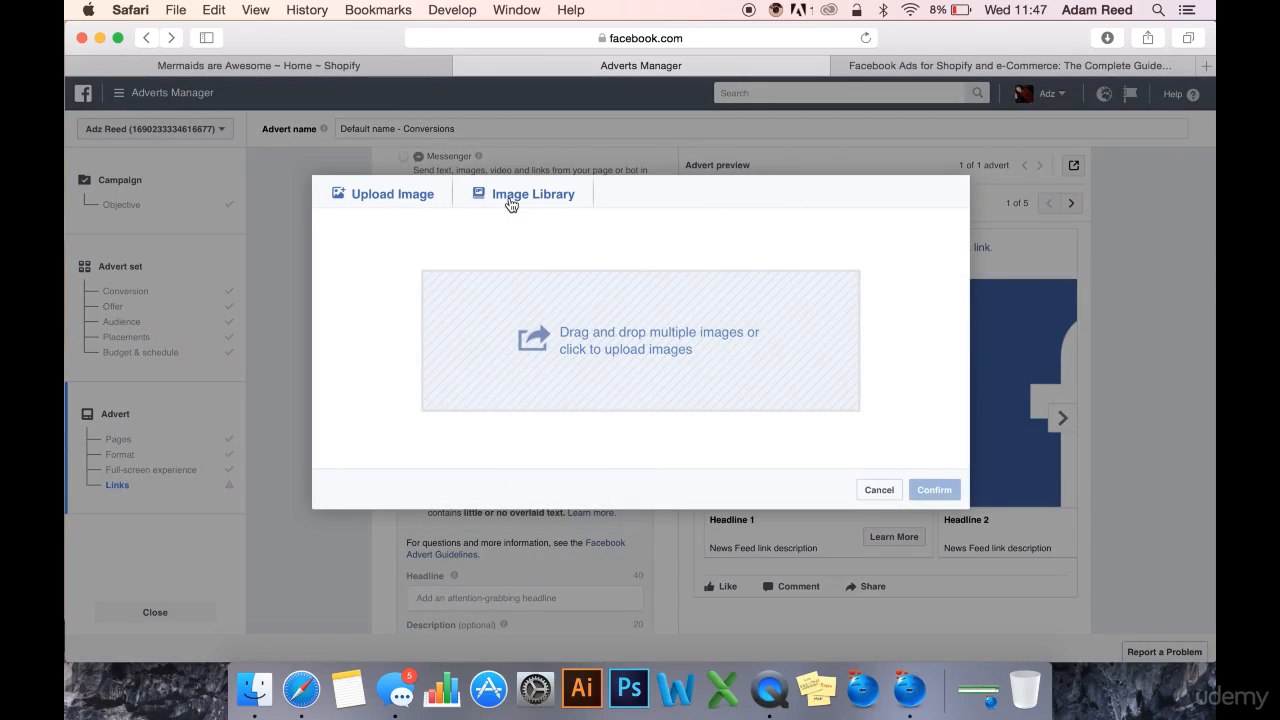
click(512, 204)
click(508, 286)
click(915, 512)
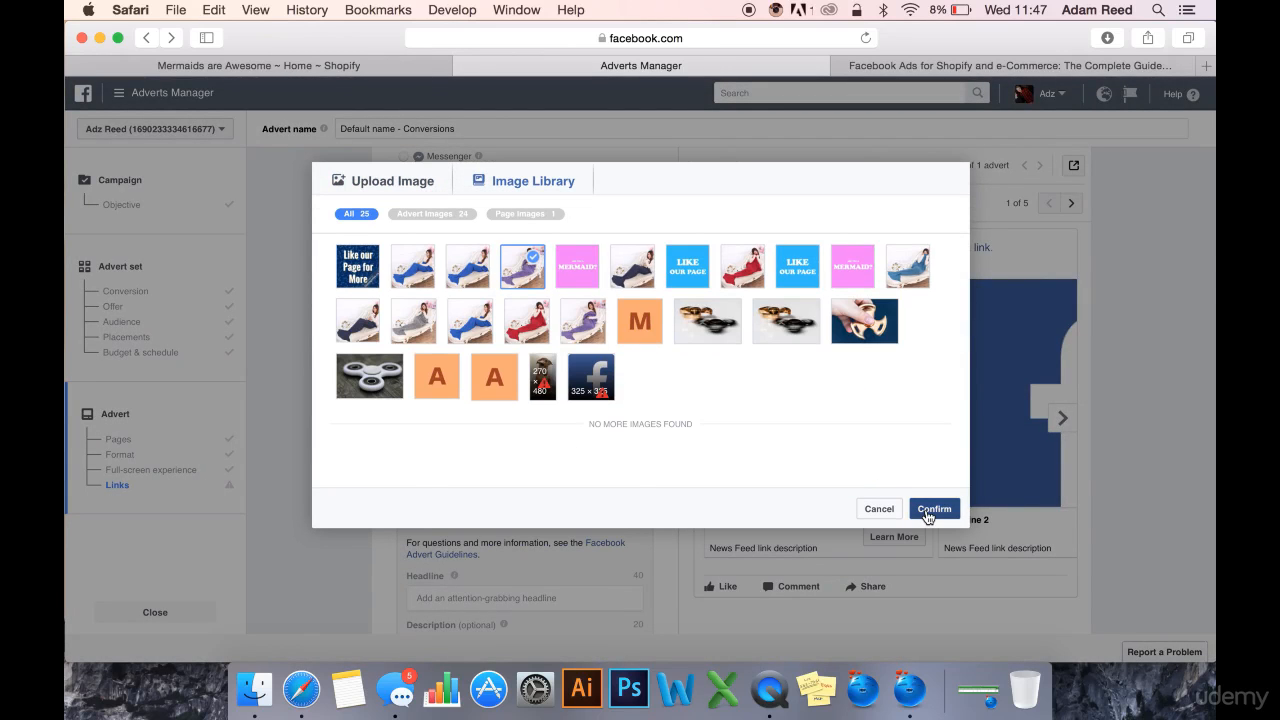
Step: Set the third carousel card's image to the blue mermaid tail blanket picture
click(471, 314)
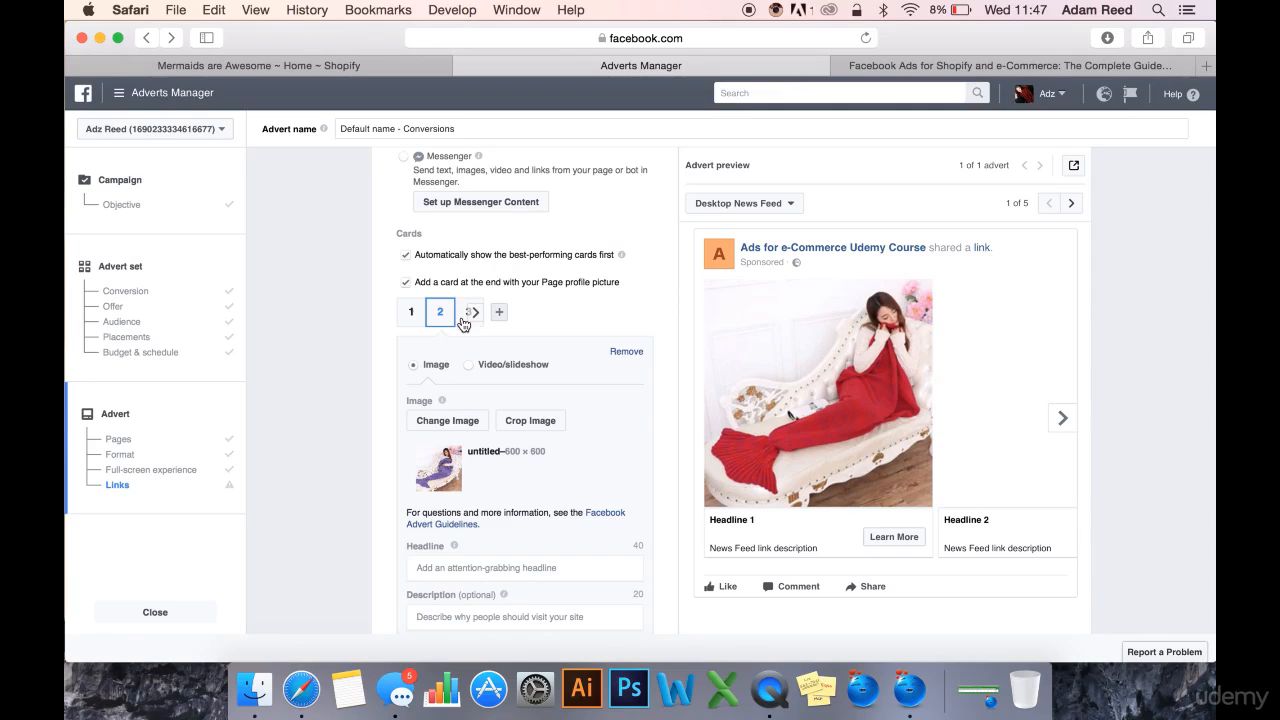
click(462, 318)
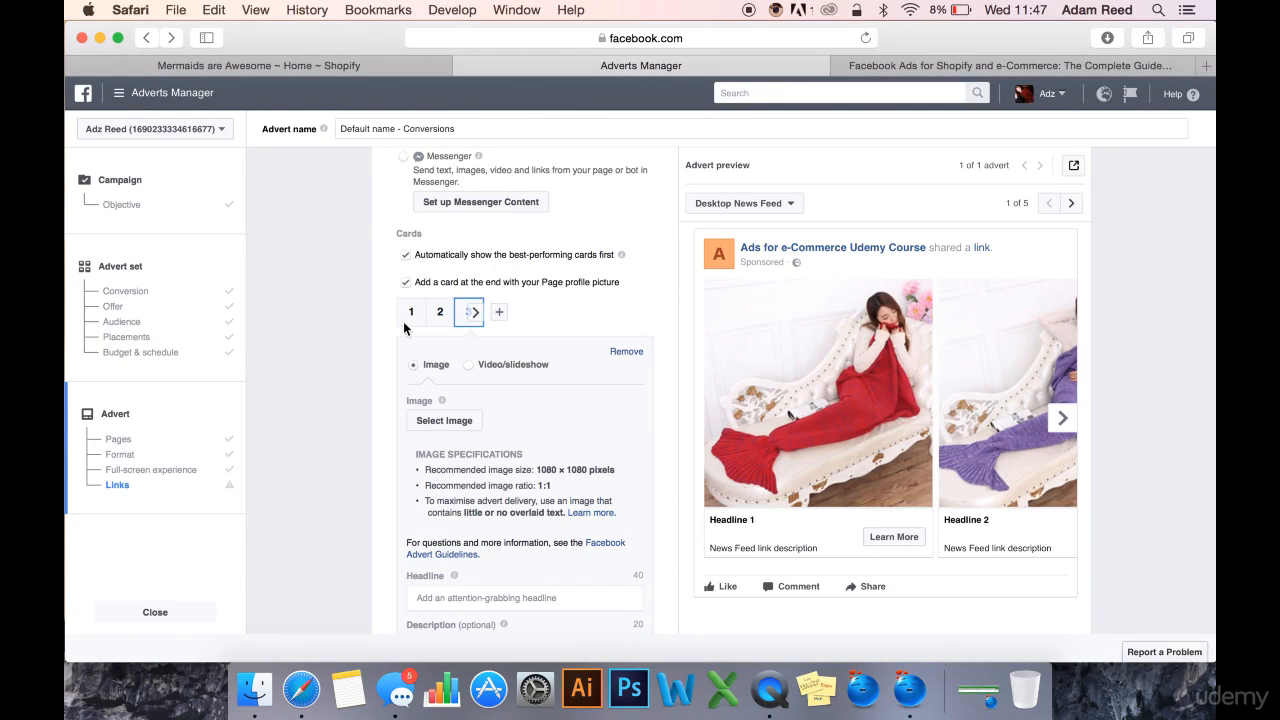
click(444, 420)
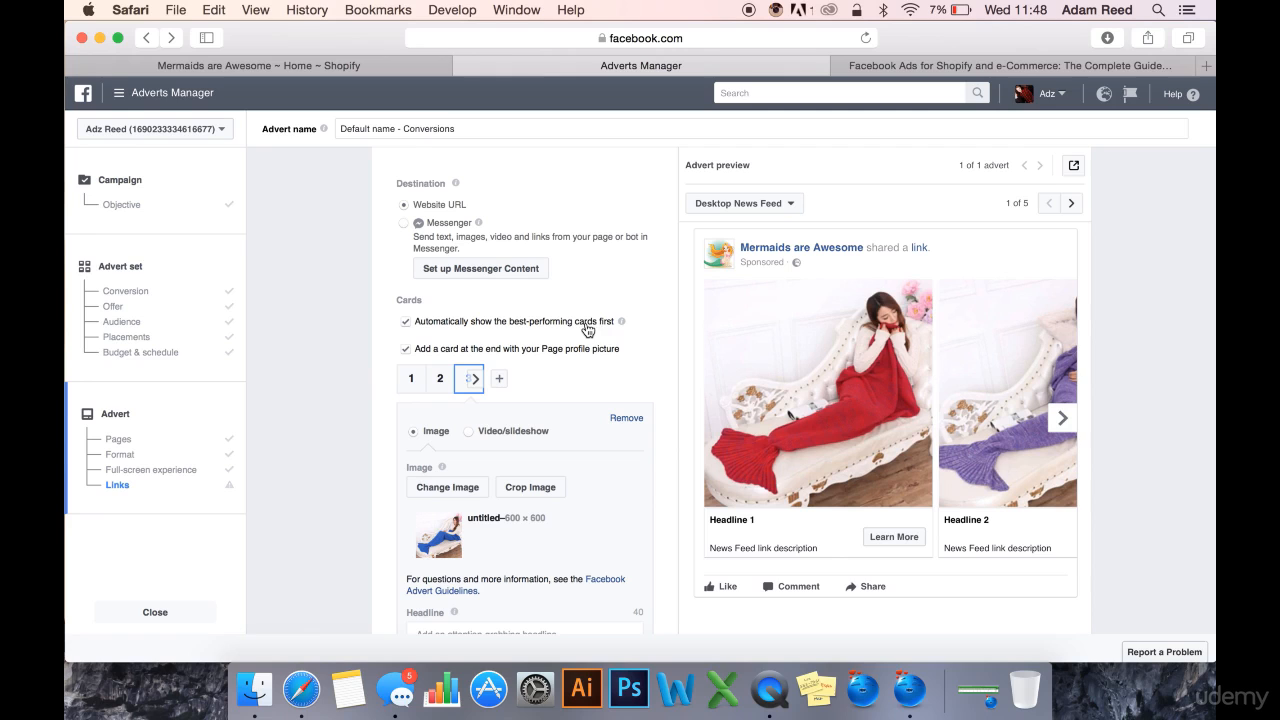
Step: Look through all the carousel cards in the advert preview, including the end card with the Page profile picture
click(1062, 418)
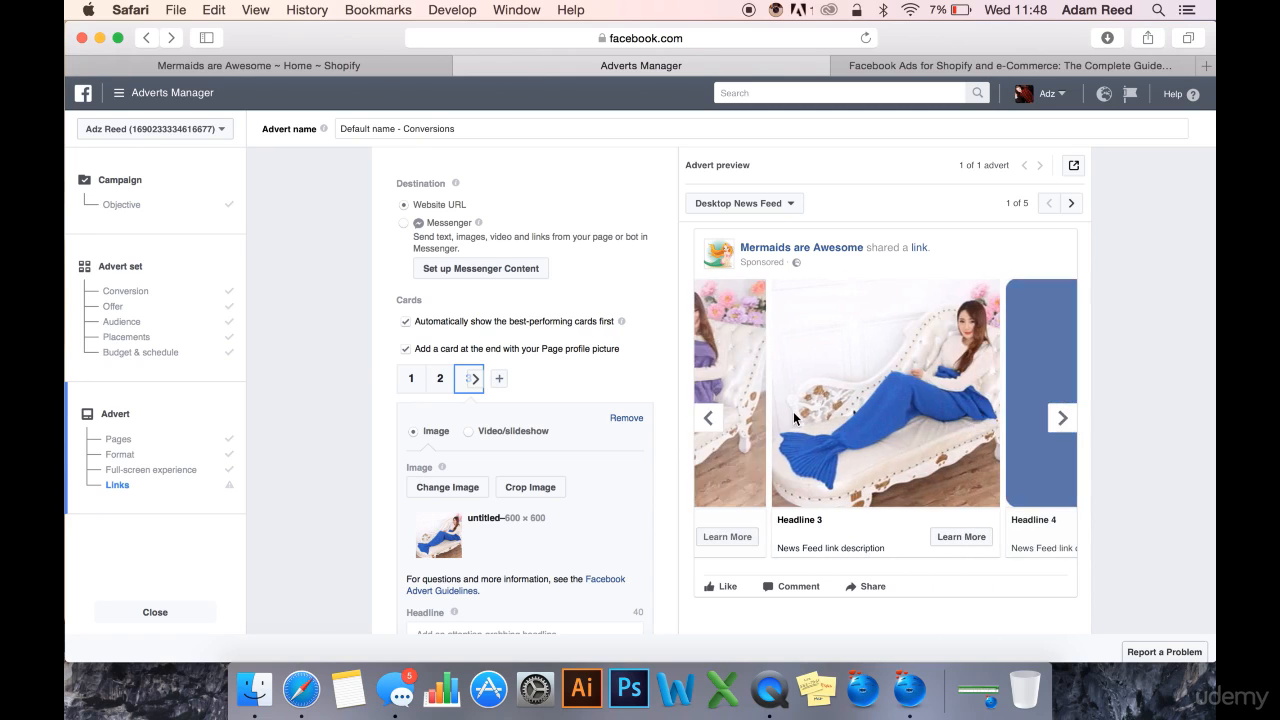
click(710, 419)
click(711, 419)
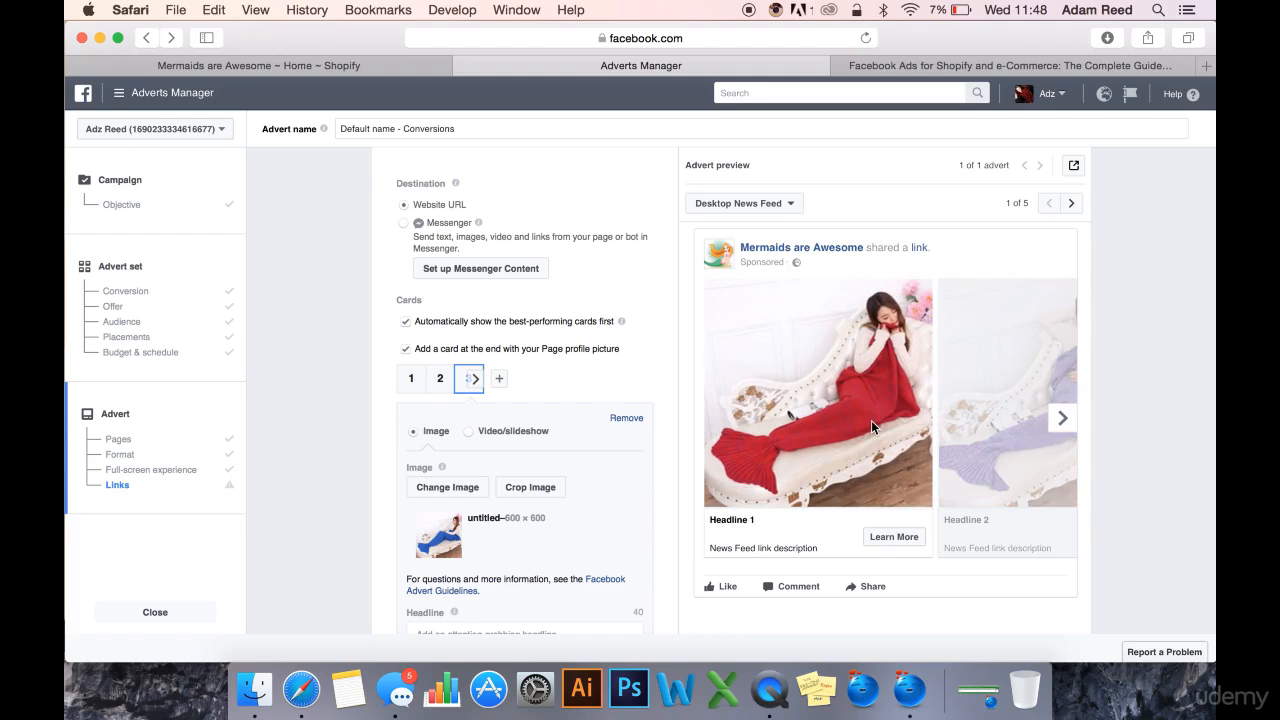
click(1063, 419)
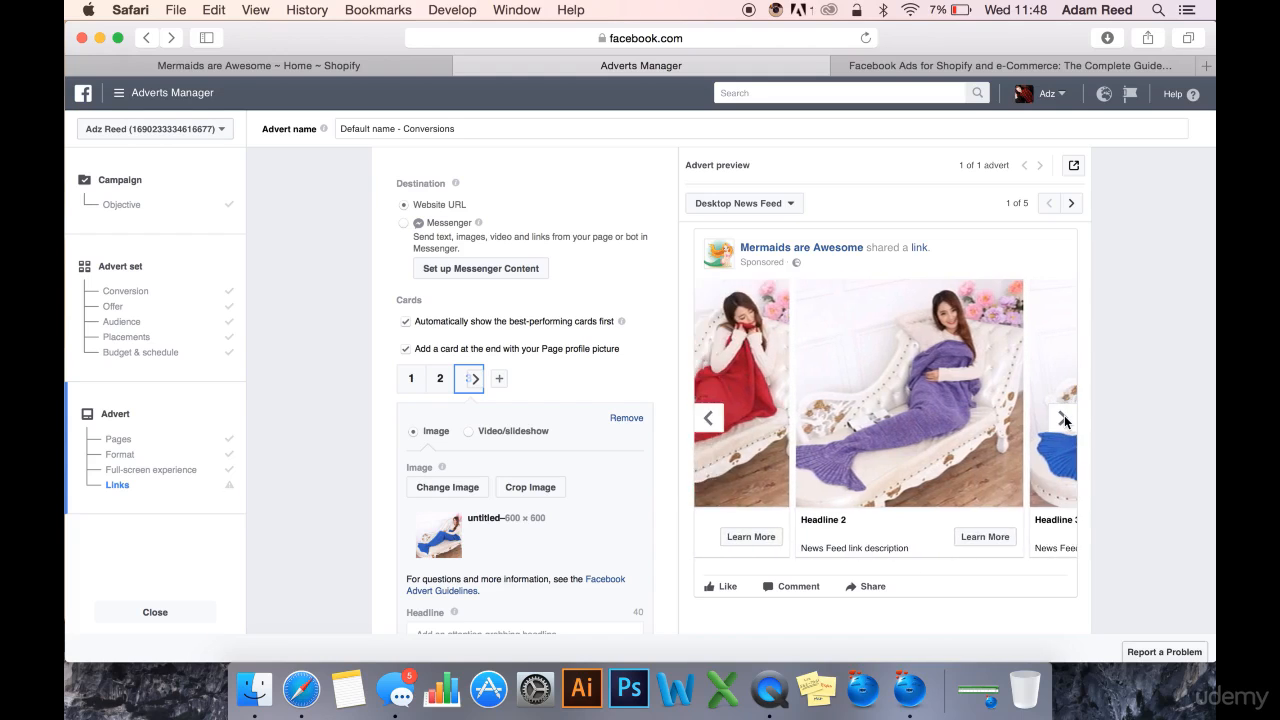
click(708, 418)
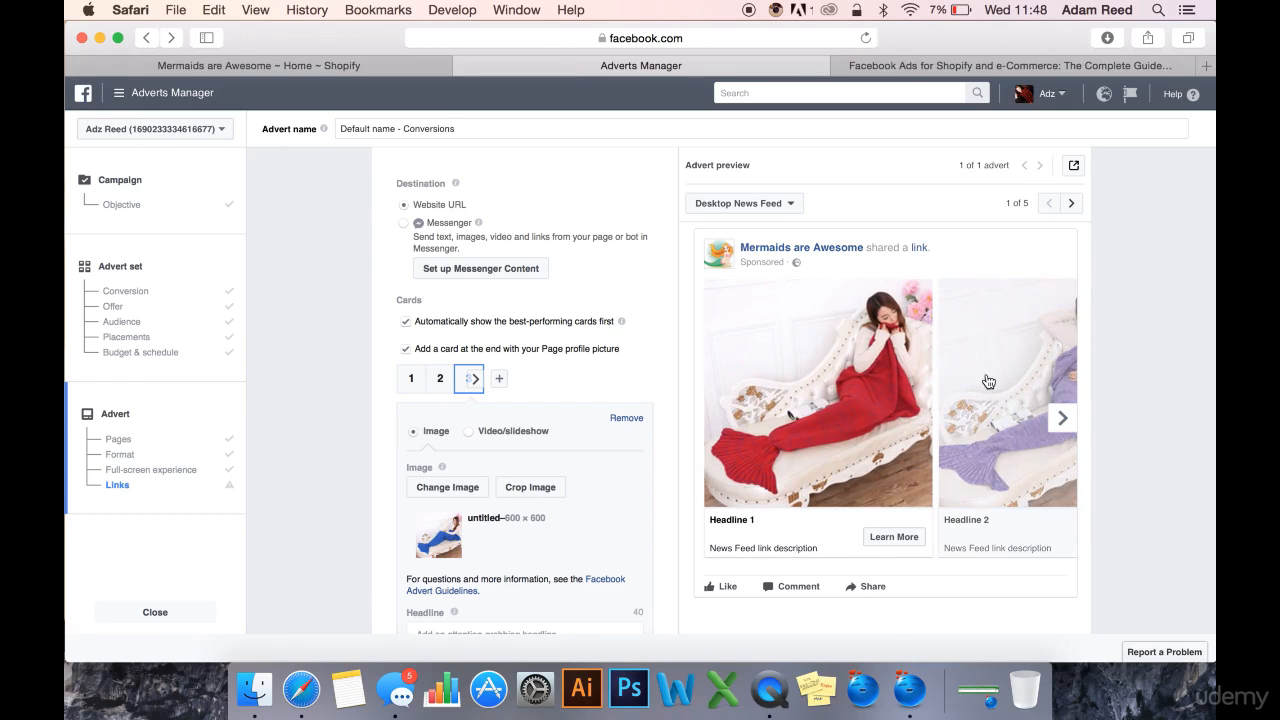
click(1062, 418)
click(1062, 418)
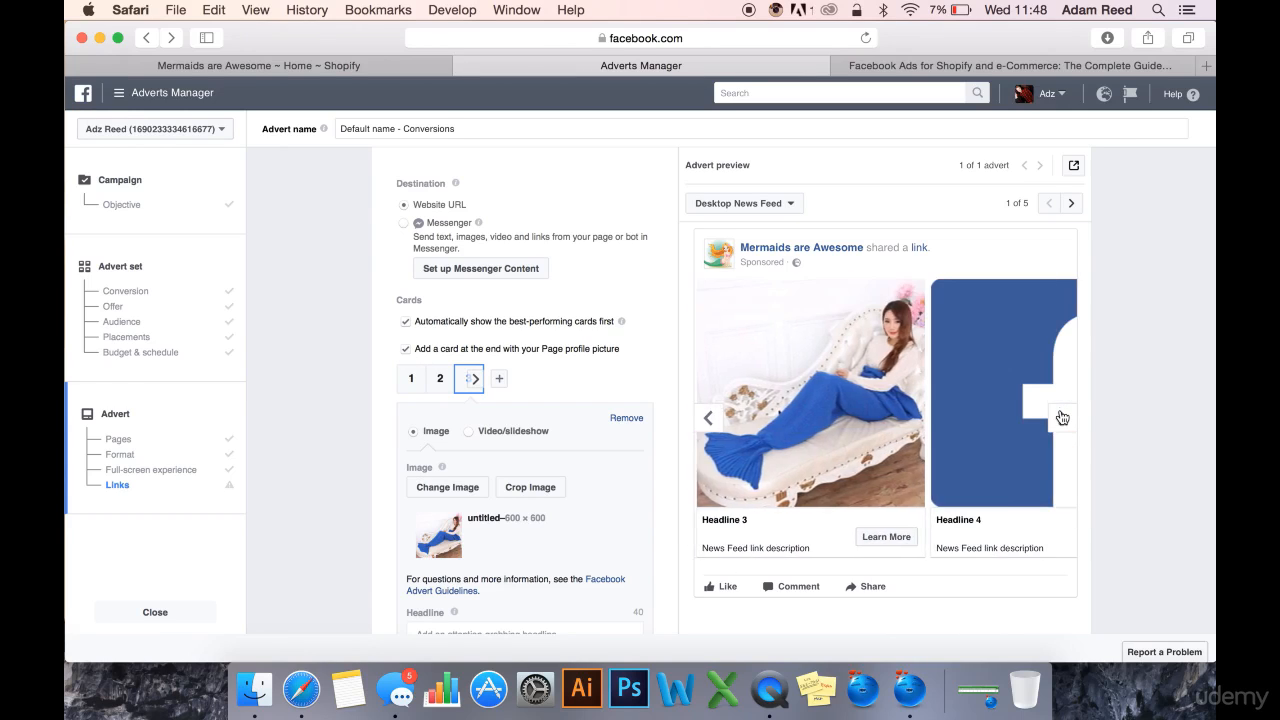
click(1062, 418)
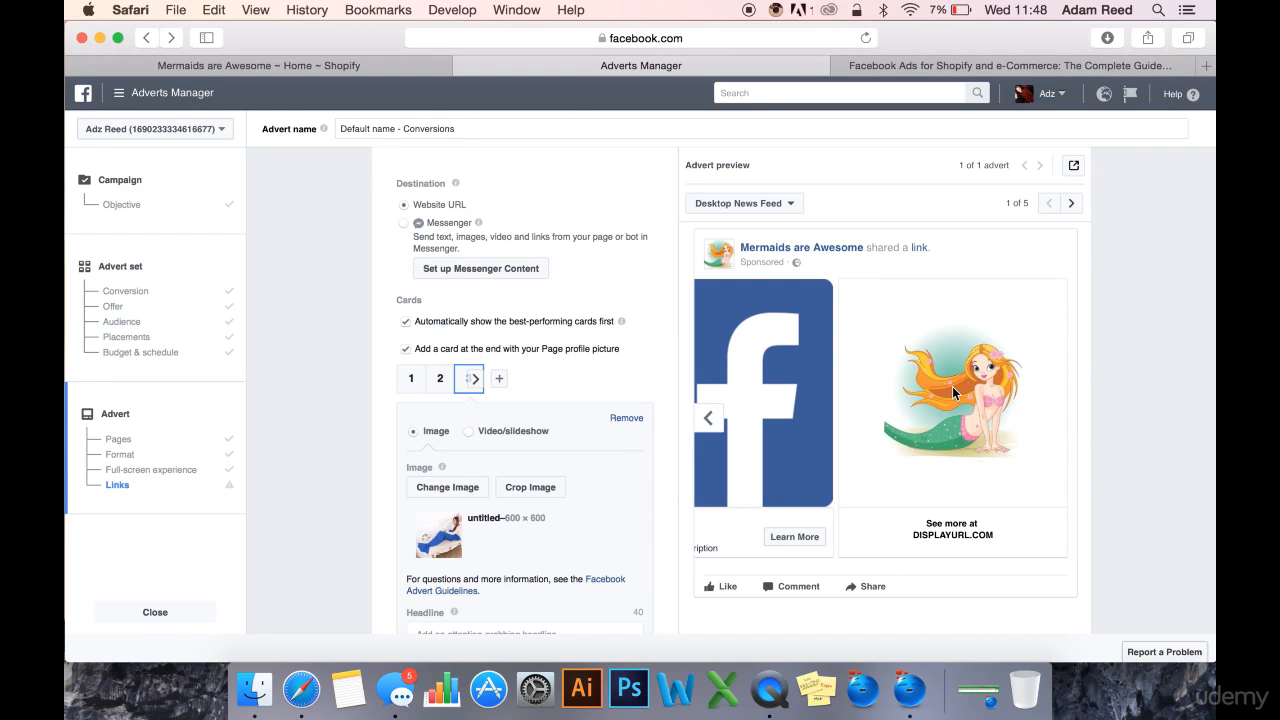
scroll(323, 410, down, 5)
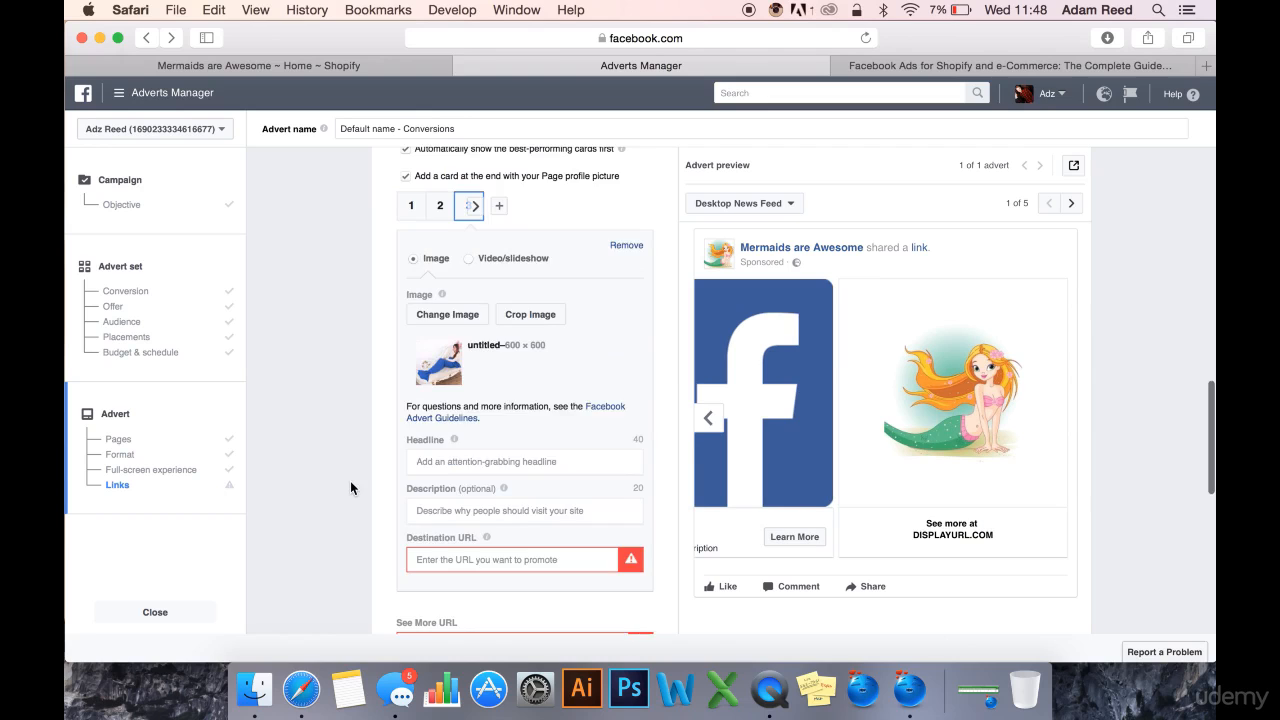
click(709, 418)
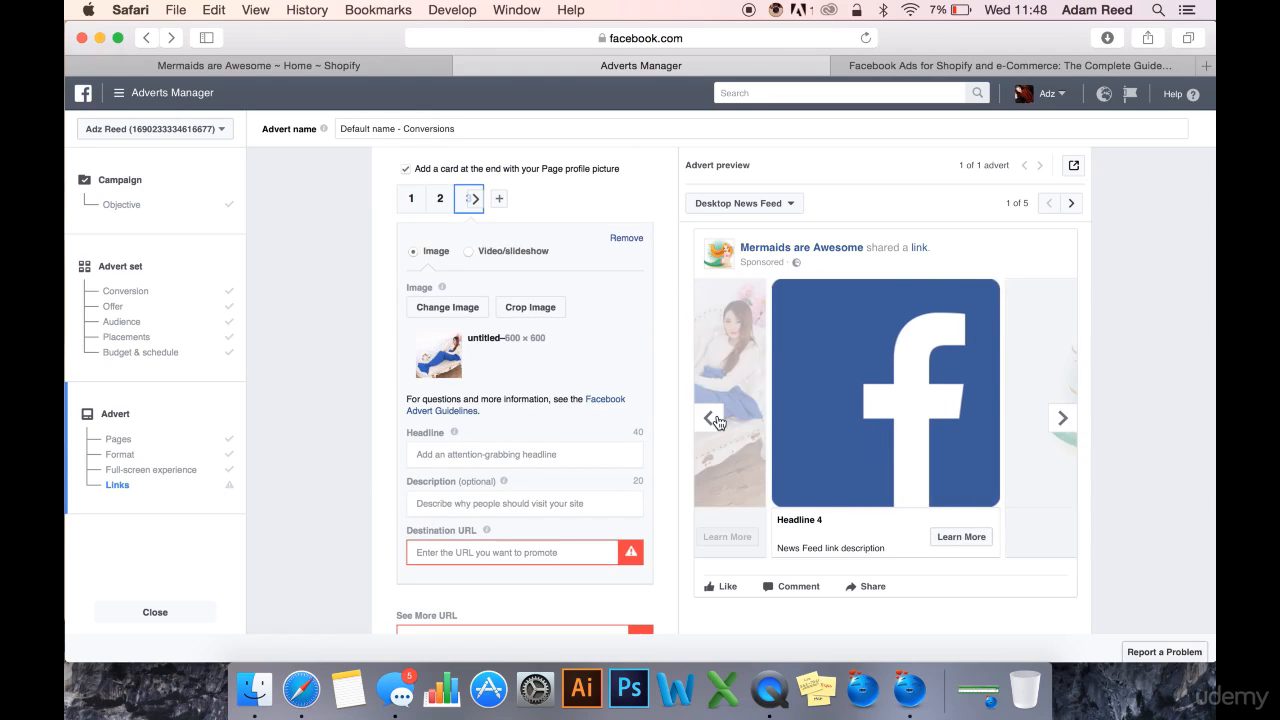
click(716, 422)
click(716, 422)
click(712, 420)
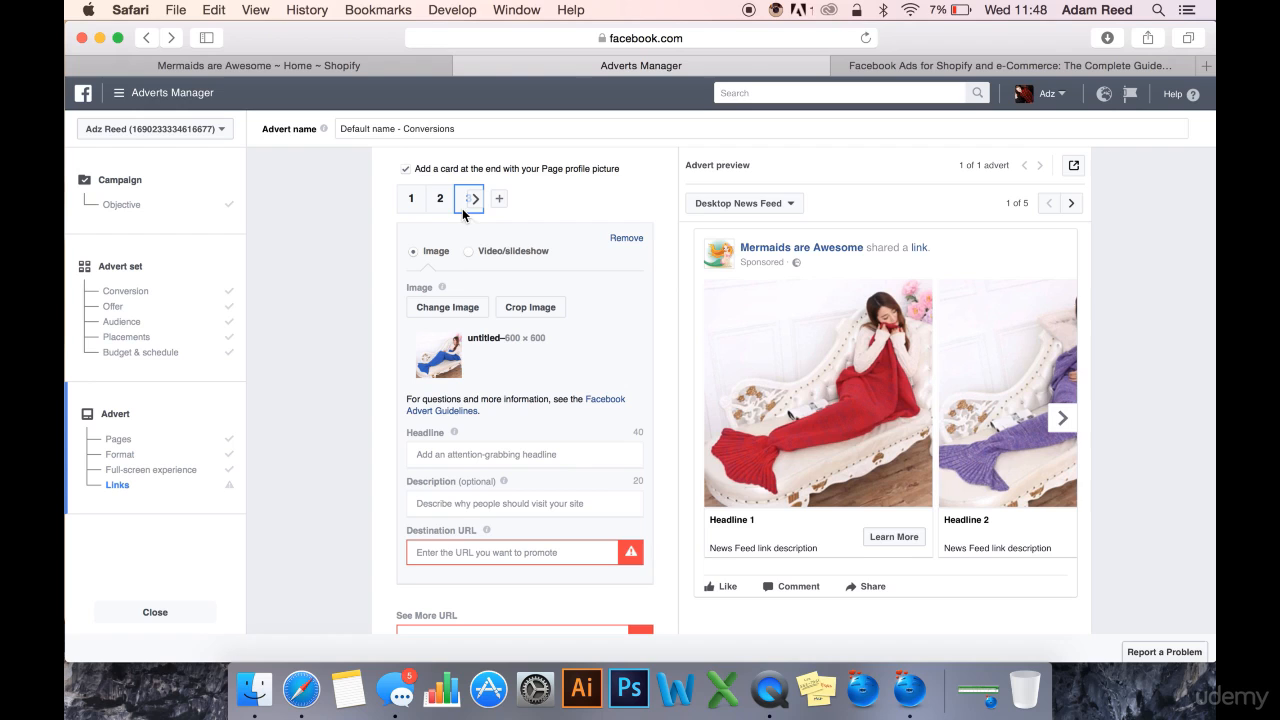
click(1062, 418)
click(1062, 418)
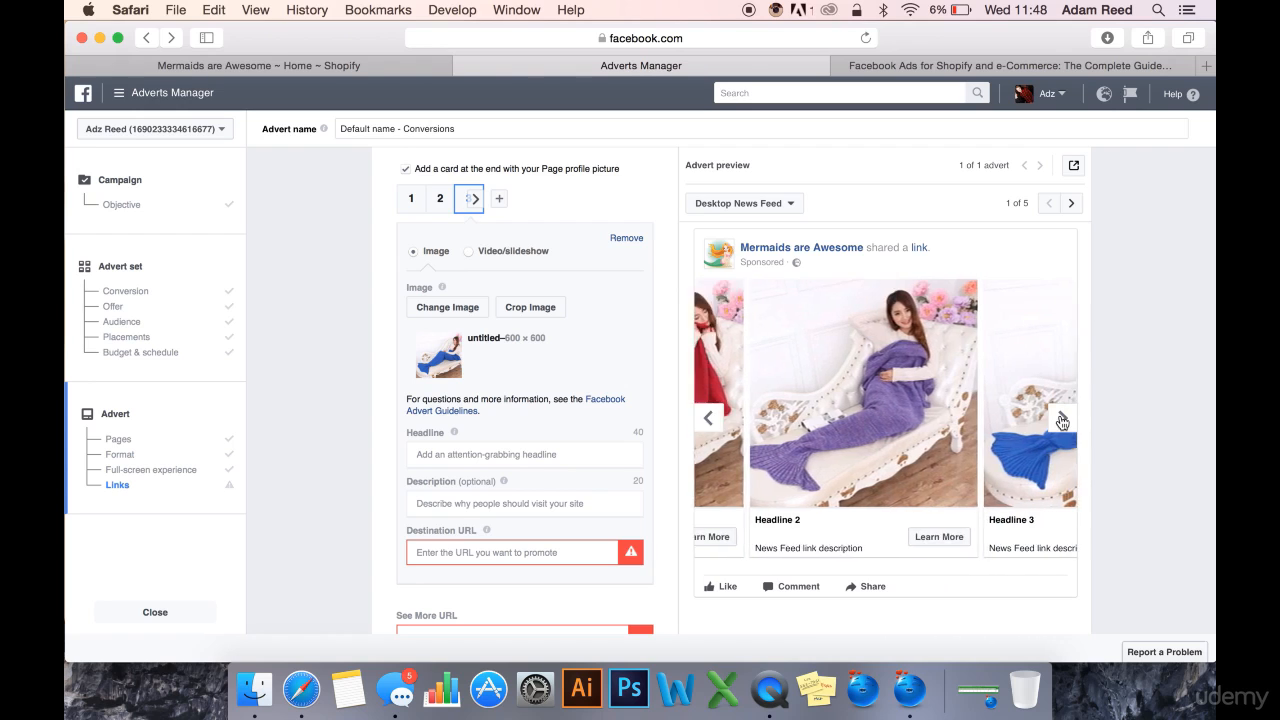
Step: Give the third card the headline "Blue Mermaid Tail Blanket" and the description "Free Shipping Today"
click(499, 455)
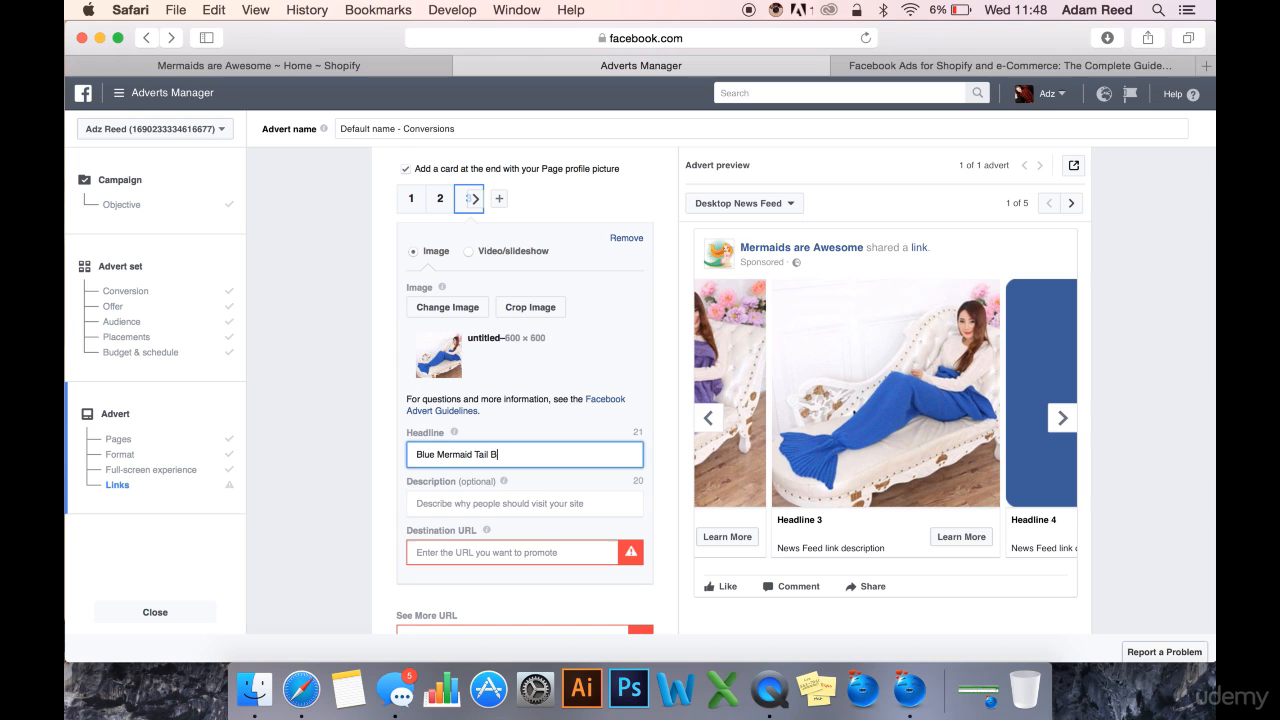
text(Blue Mermaid Tail Blanket)
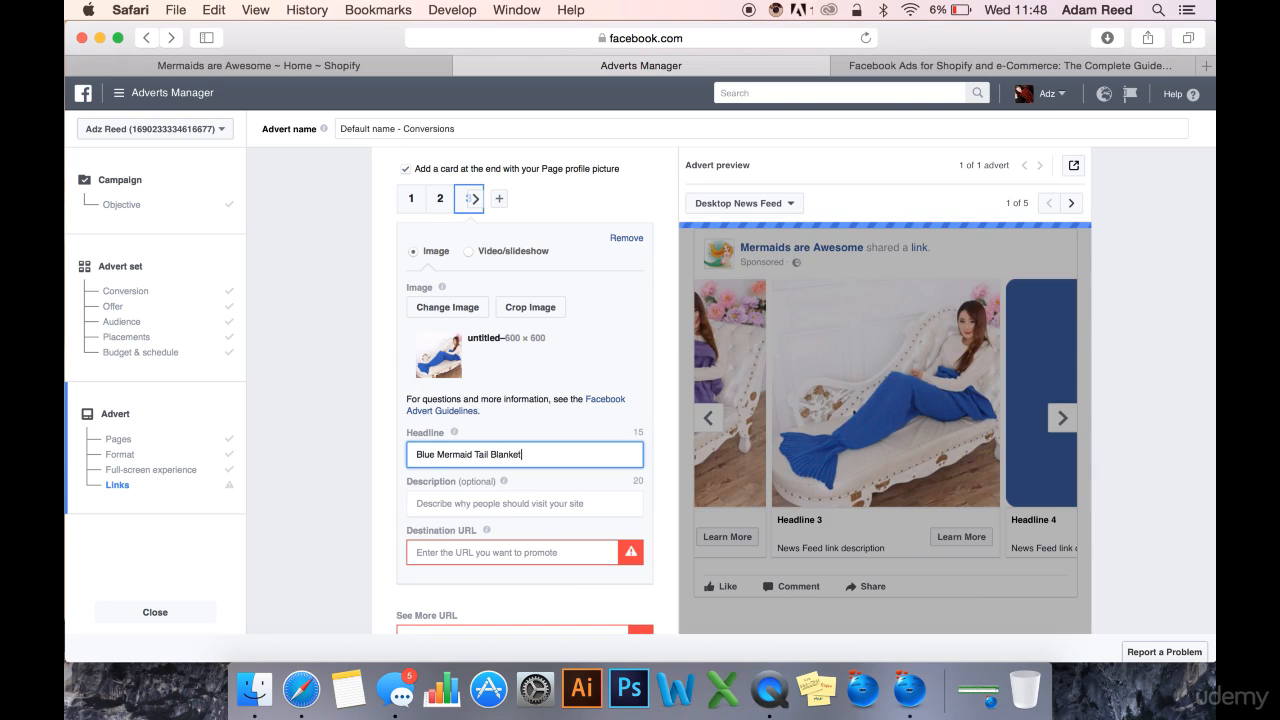
click(486, 505)
text(Fr)
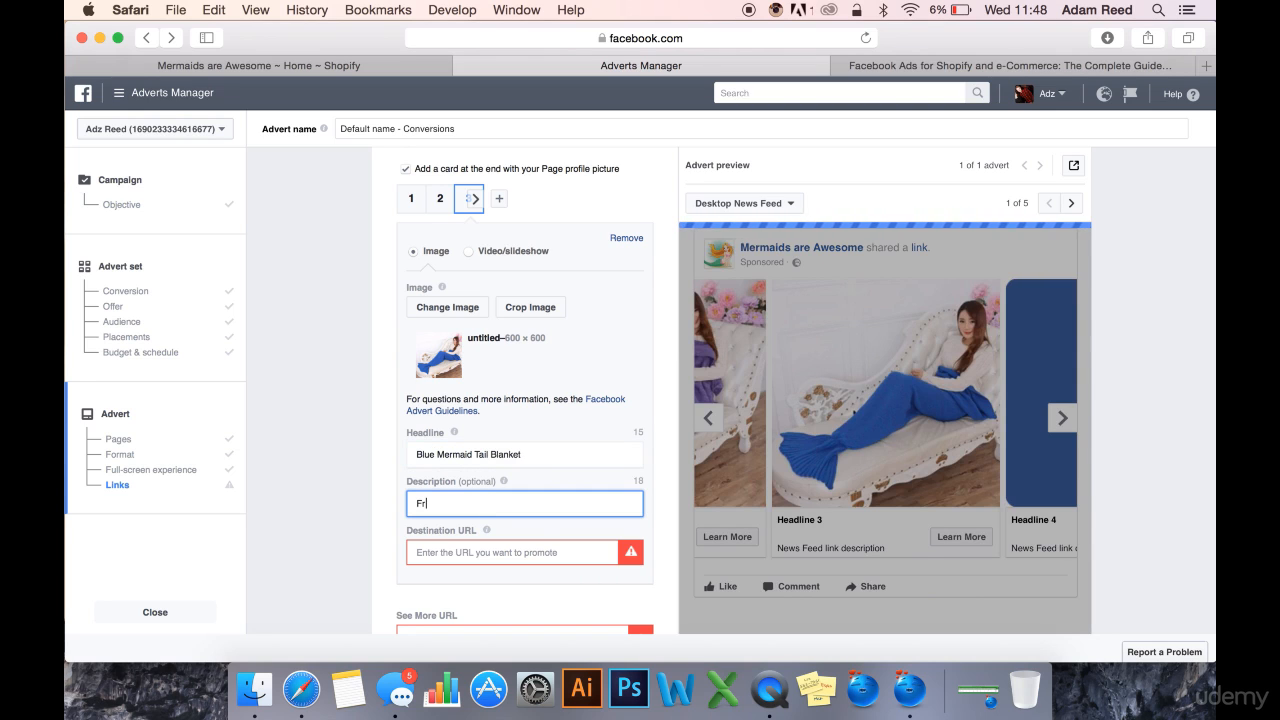
text(ee Shipping Today)
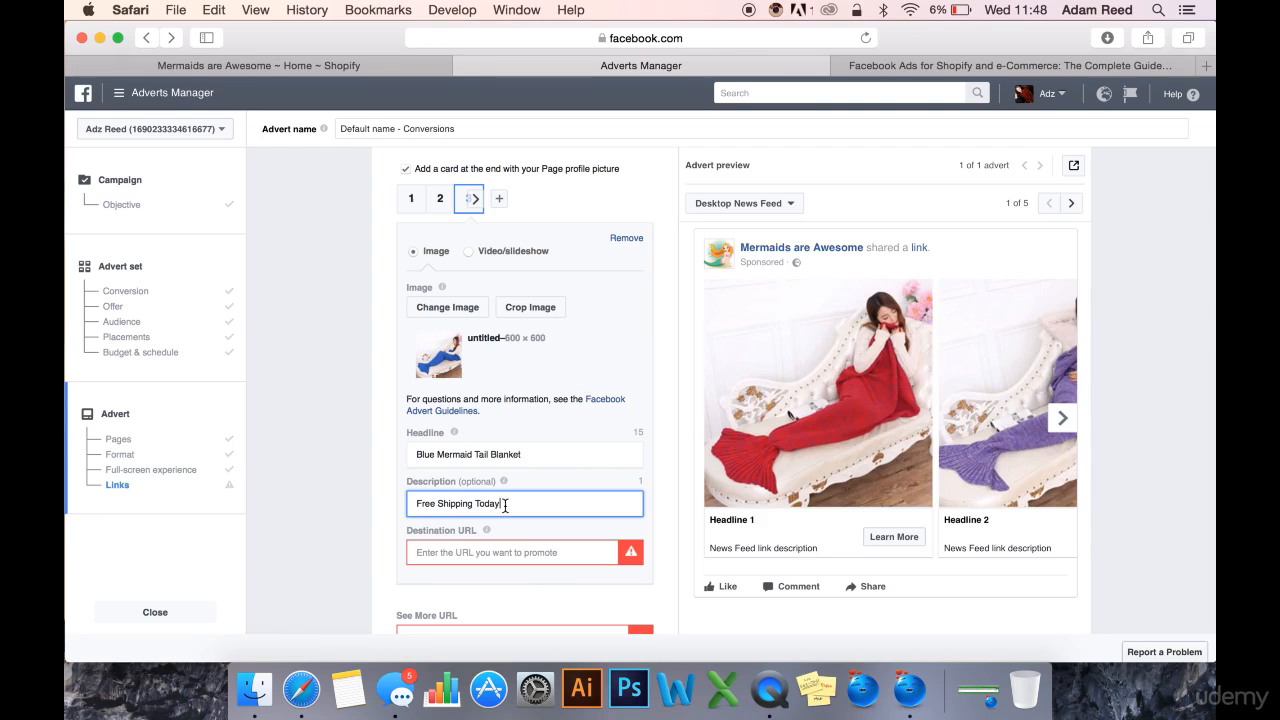
Step: Copy the third card's headline to the second card and change it to "Purple Mermaid Tail Blanket"
drag(531, 451, 374, 451)
key(cmd+c)
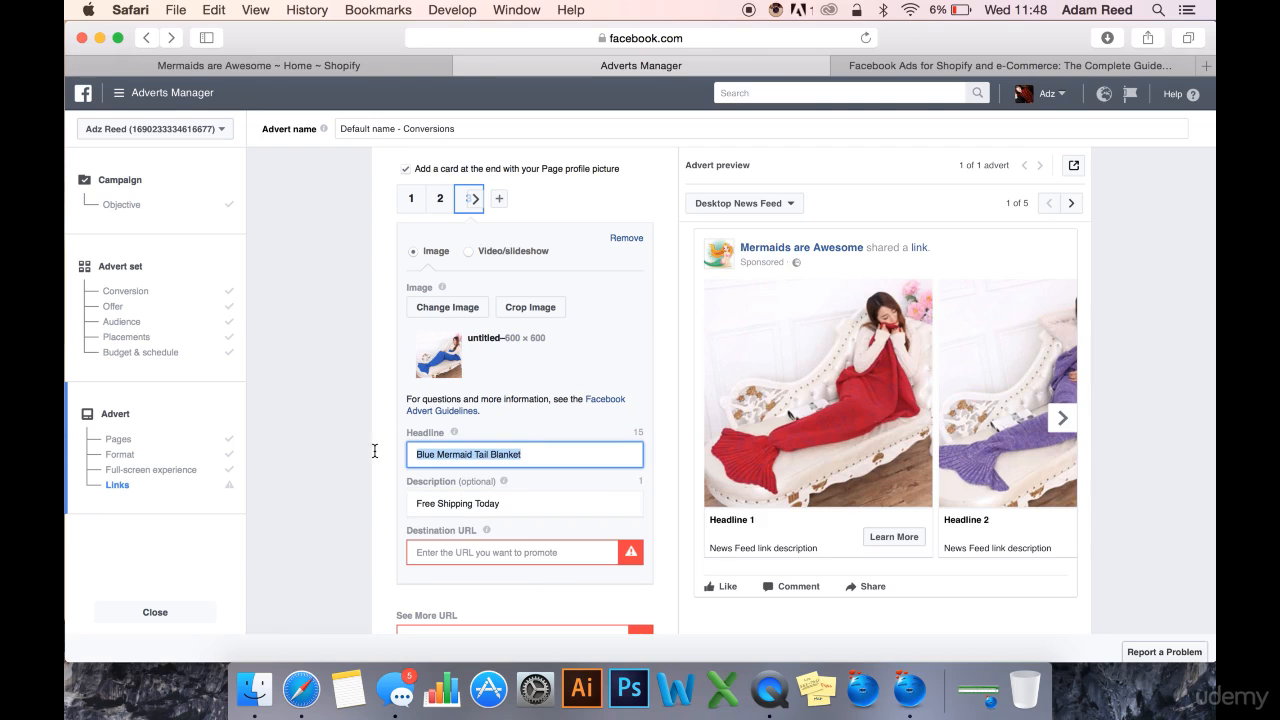
click(440, 198)
click(505, 452)
key(cmd+v)
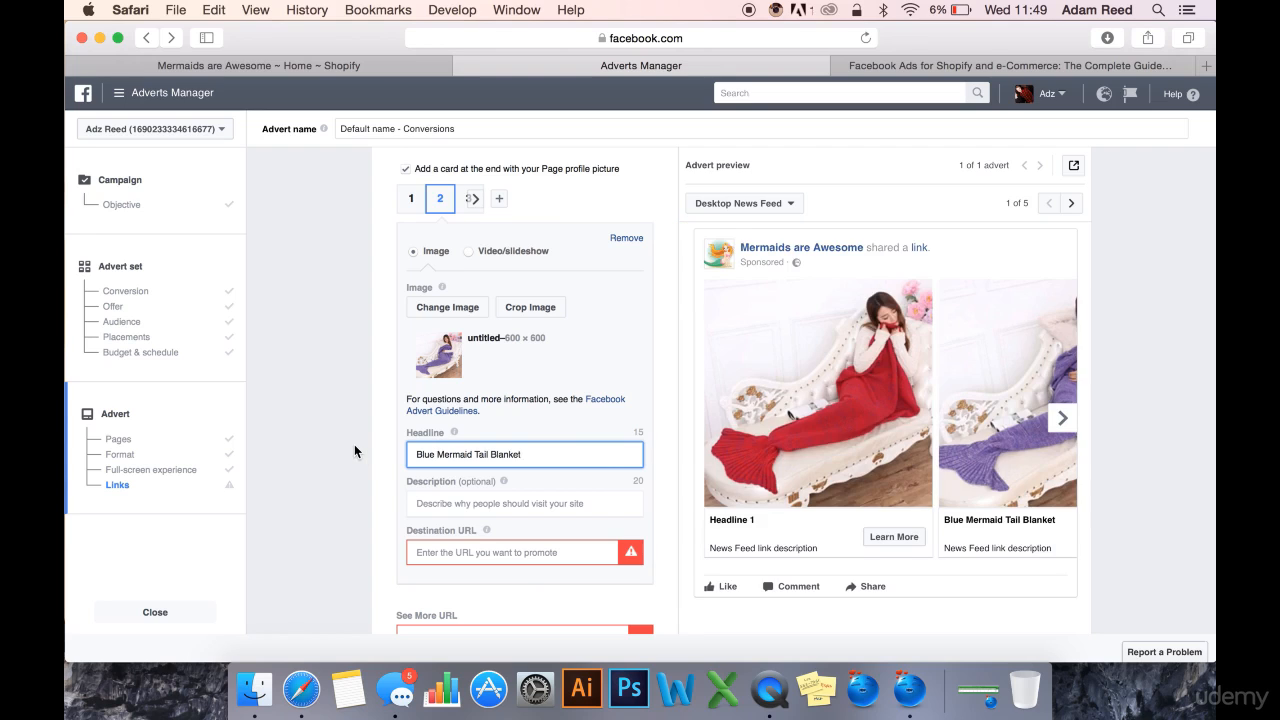
key(BackSpace)
key(BackSpace)
key(BackSpace)
key(BackSpace)
text(Purple)
Step: Give the first card the headline "Red Mermaid Tail Blanket", reusing the copied text, and the description "Free Shipping Today"
click(411, 204)
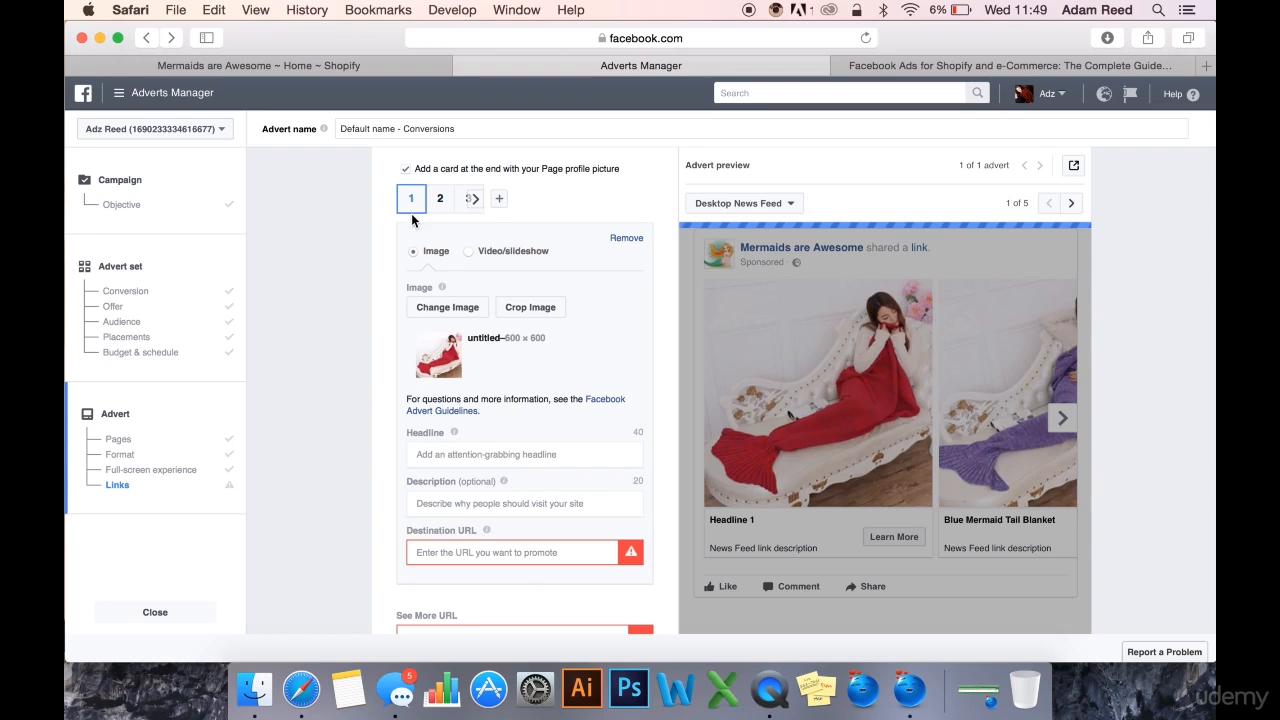
click(500, 457)
key(super+v)
drag(437, 455, 408, 456)
text(Red)
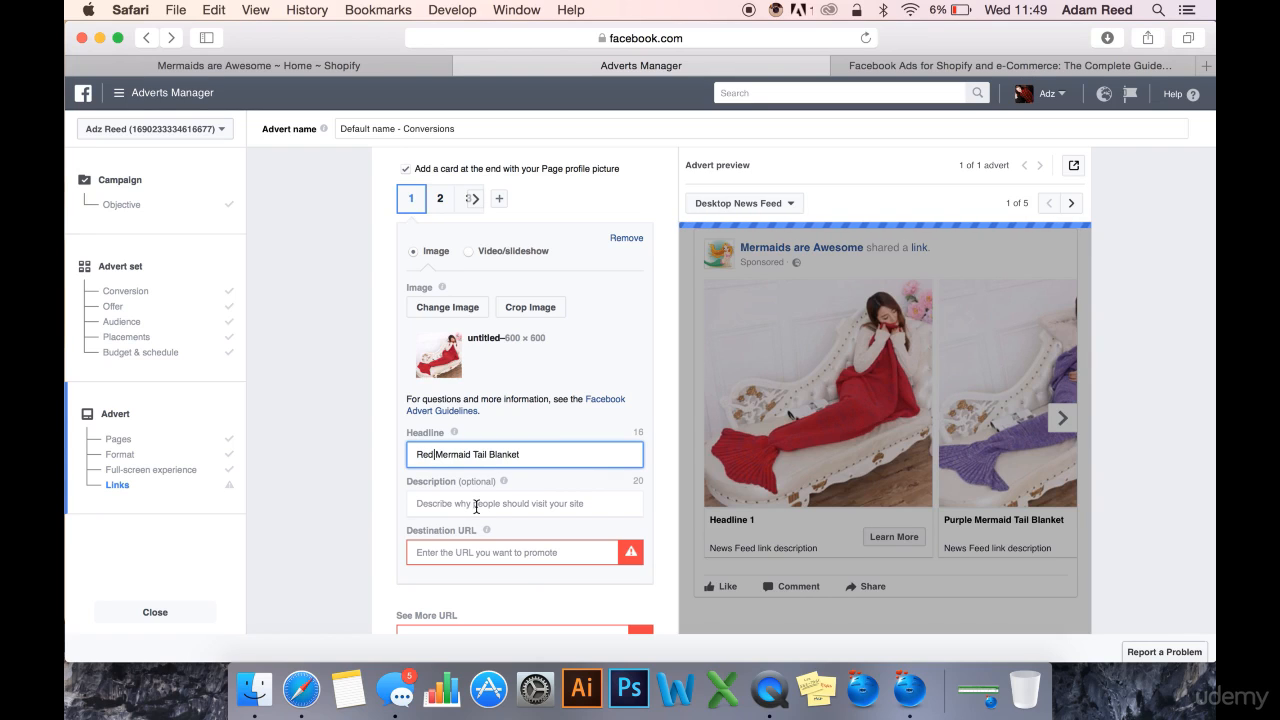
click(476, 505)
text(Free )
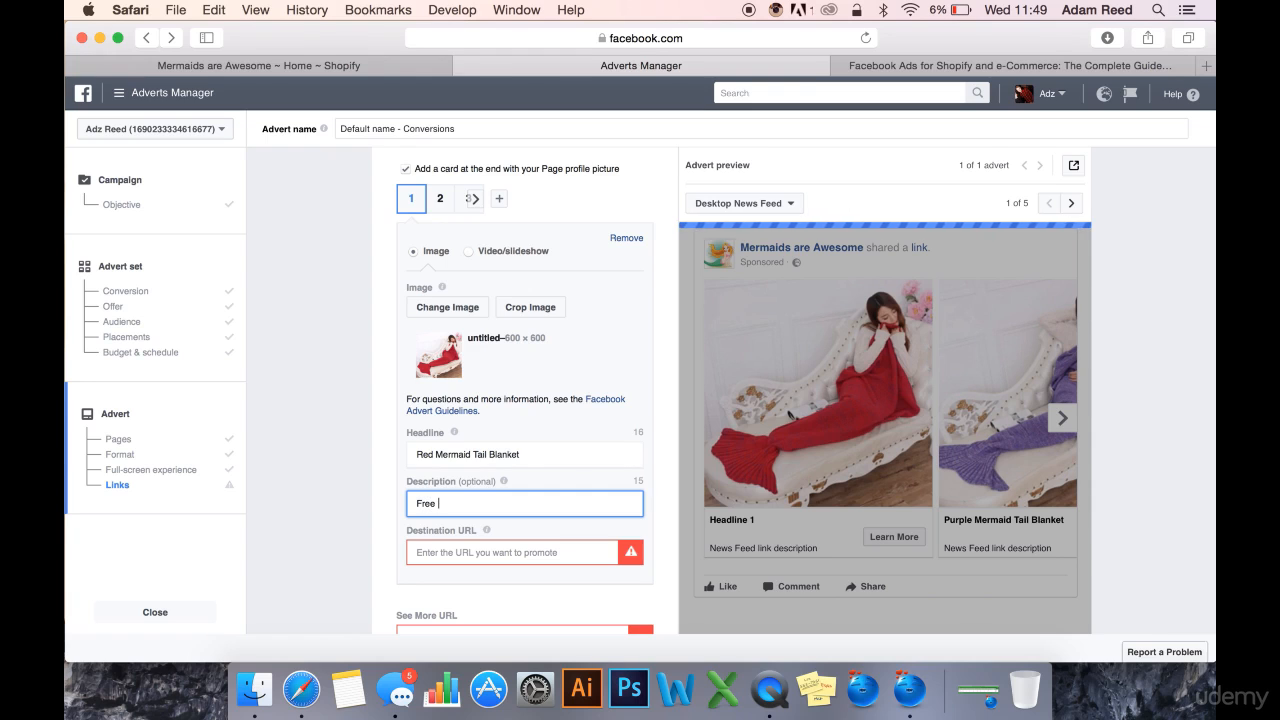
text(Shipping T)
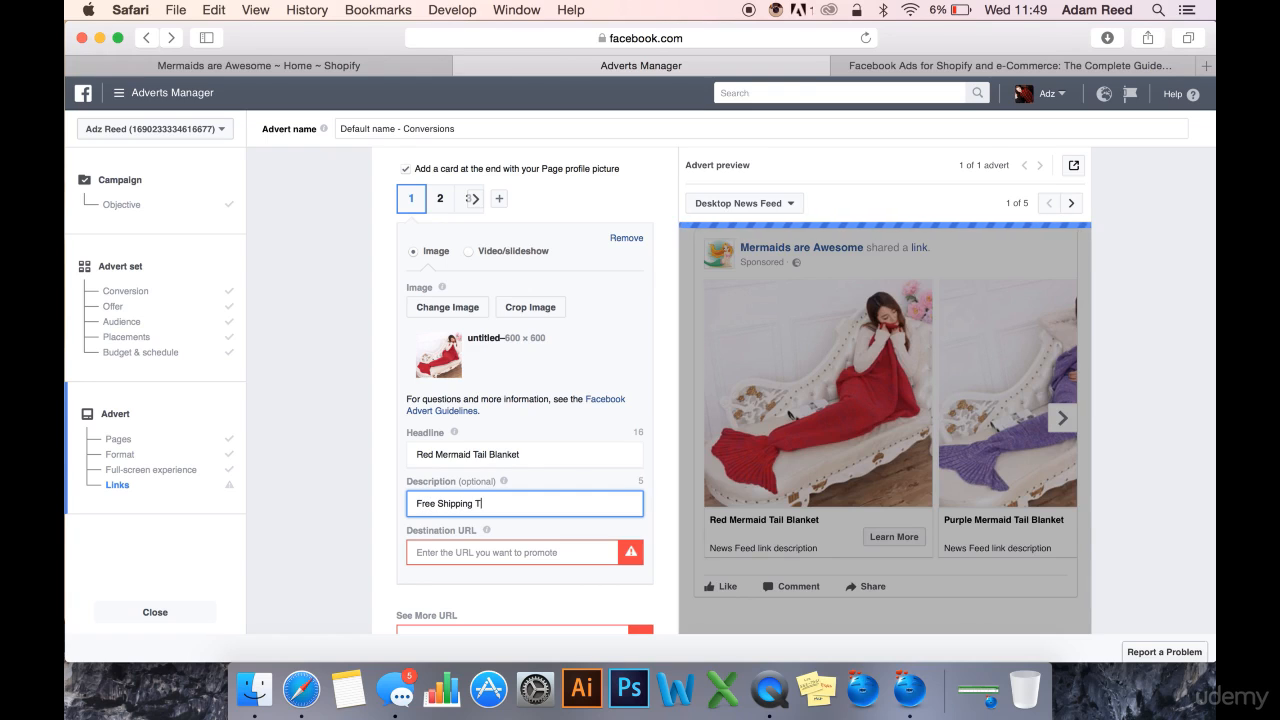
text(oday)
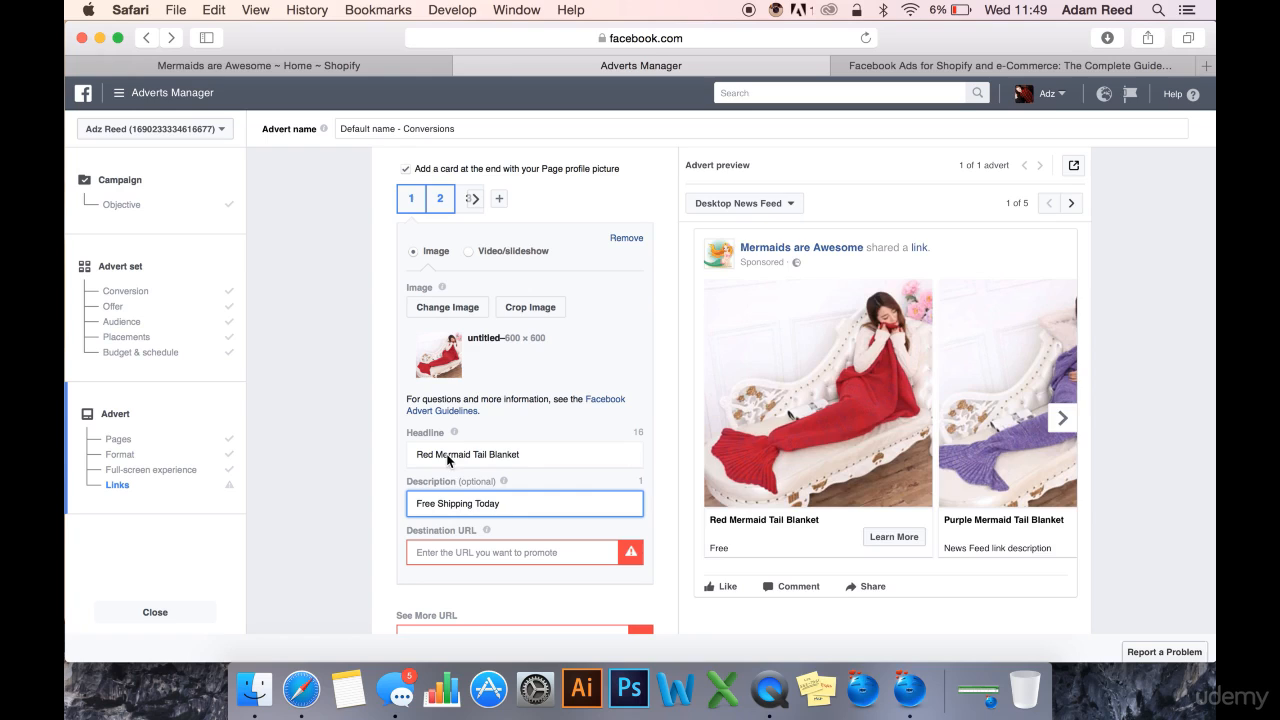
Step: Set the second card's description to "Free Shipping Today" and return to the first card
click(457, 501)
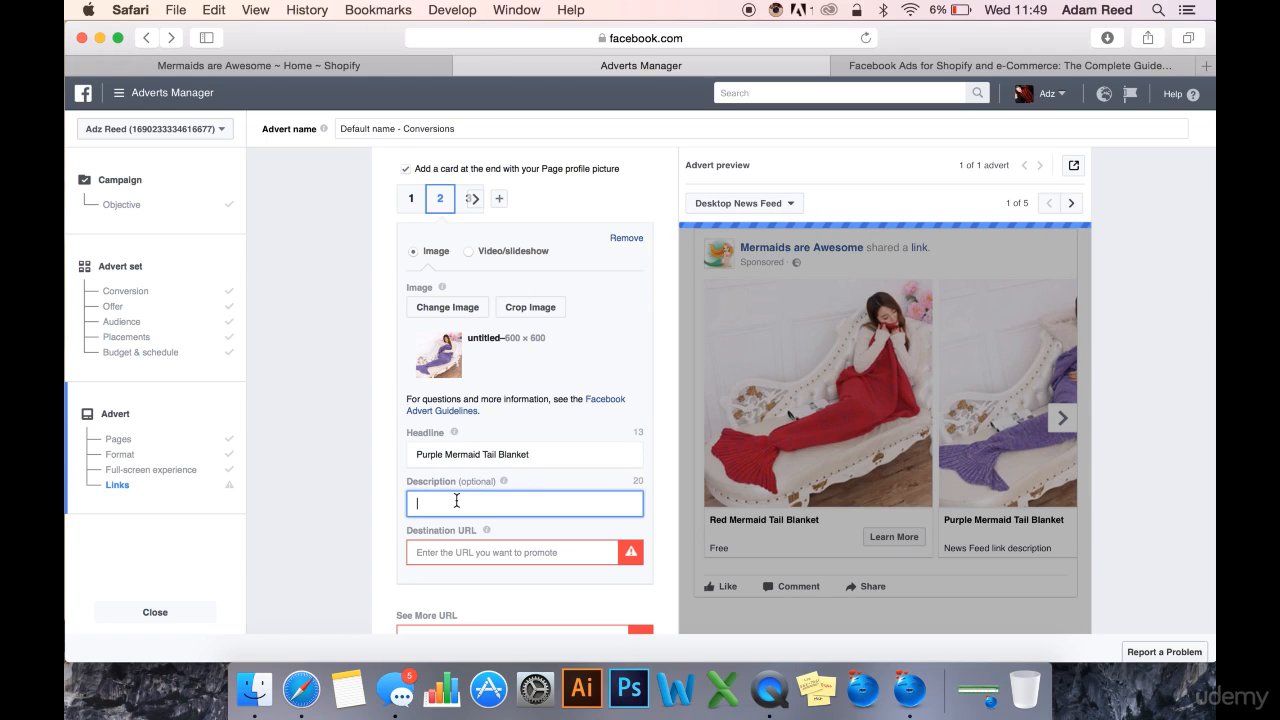
text(Fee Shipping Today)
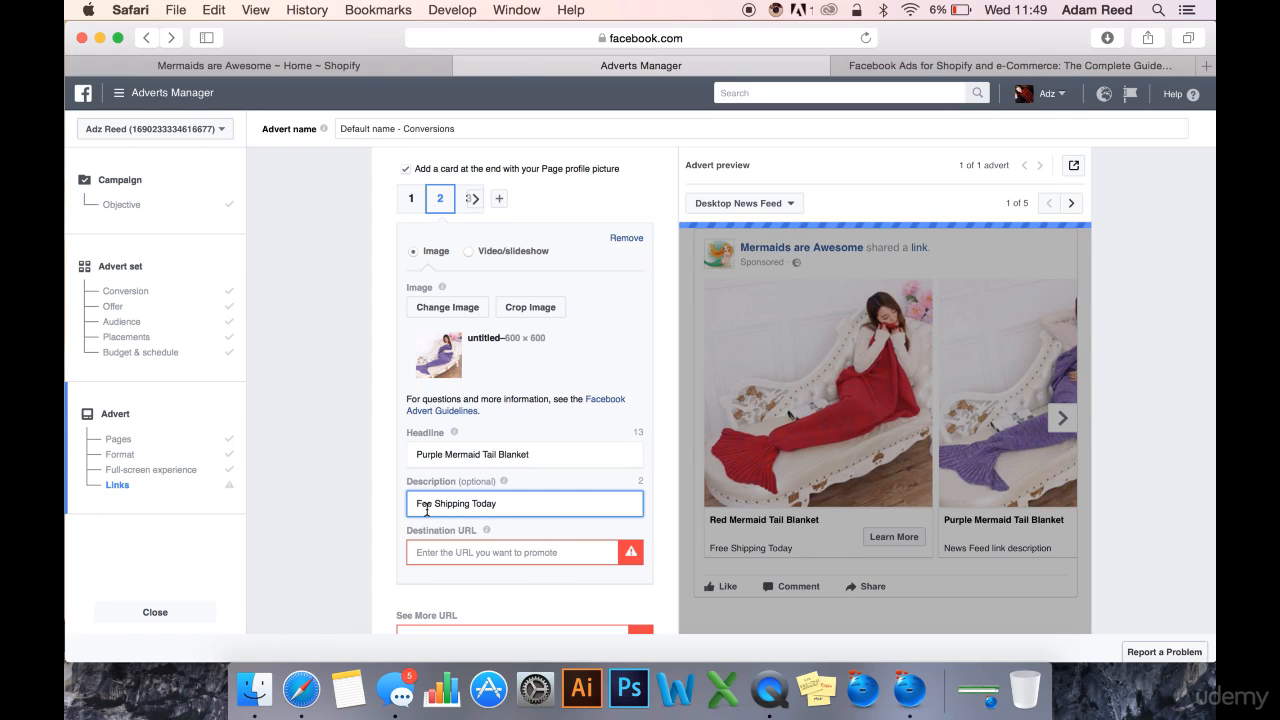
text(r)
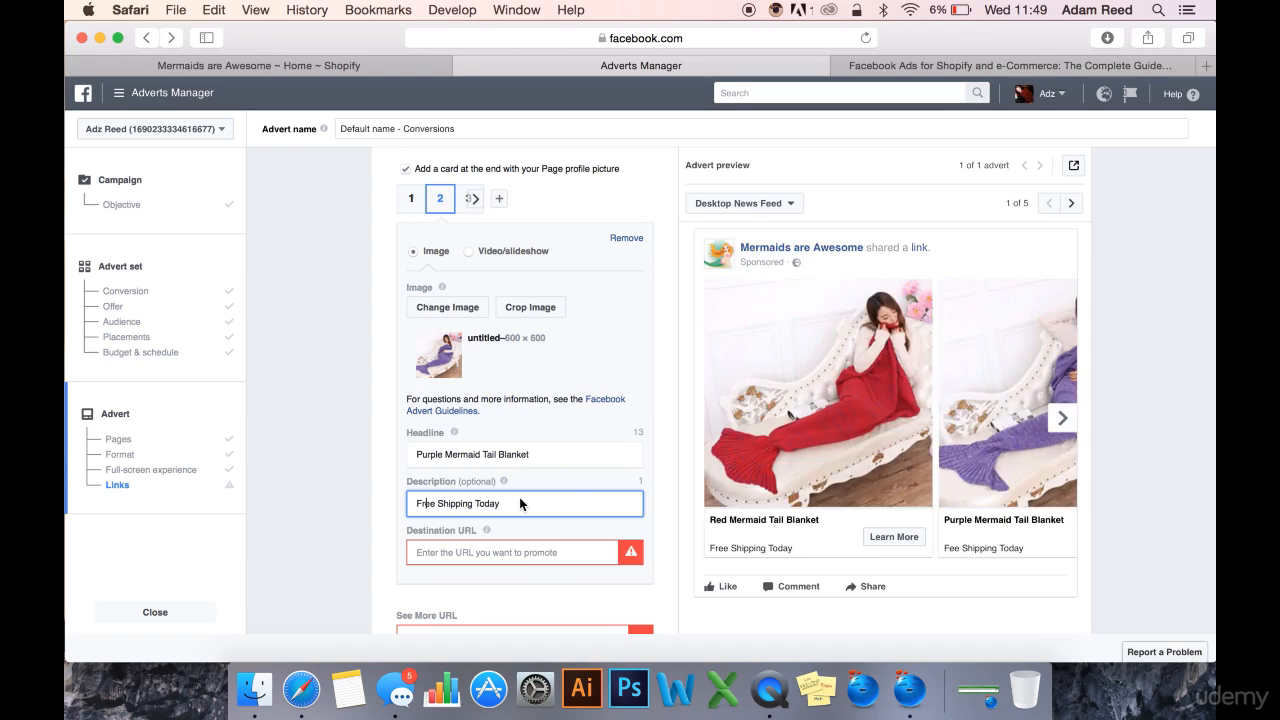
click(510, 501)
drag(424, 505, 400, 506)
click(540, 493)
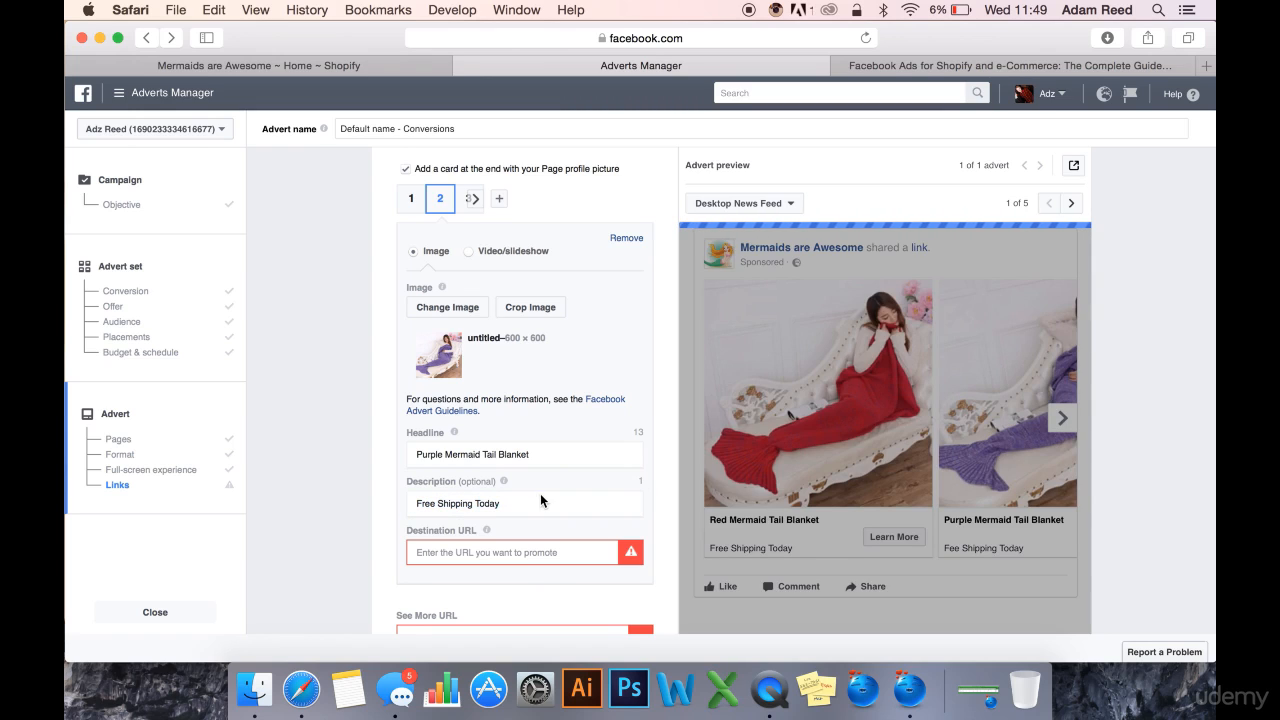
click(408, 201)
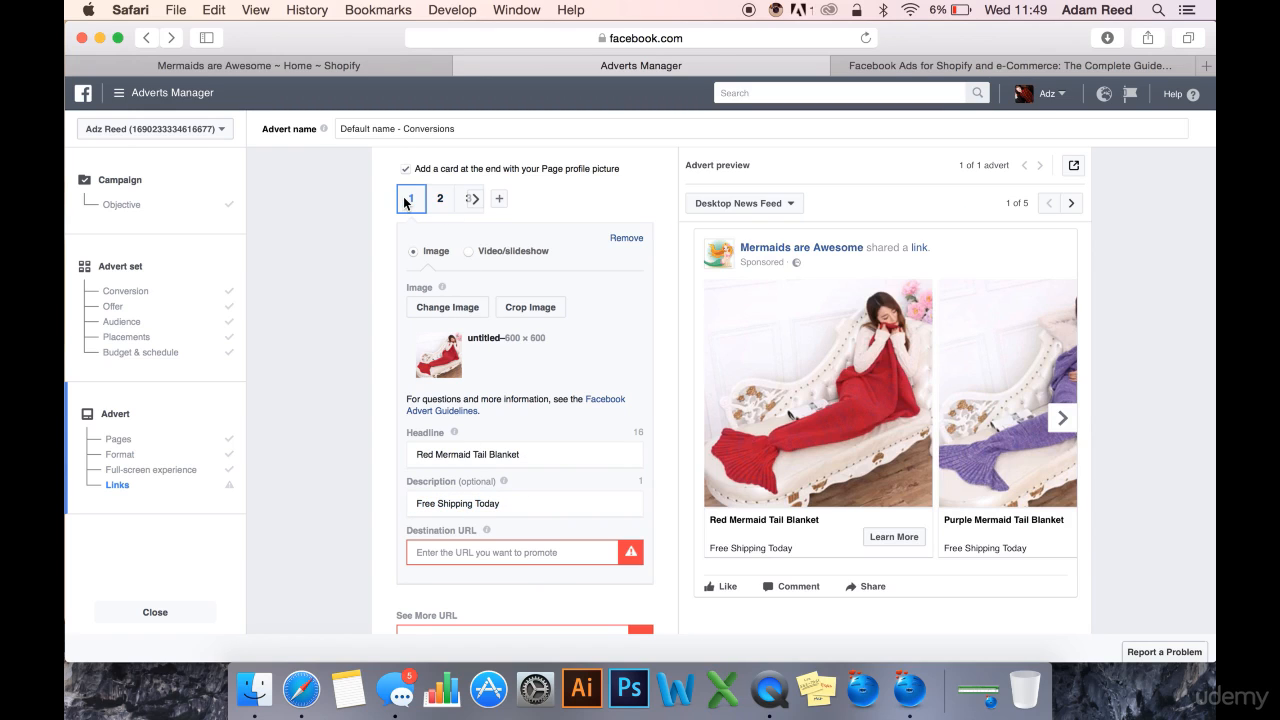
Step: Open the carousel's third card and advance the advert preview to the blue blanket
click(440, 199)
click(470, 199)
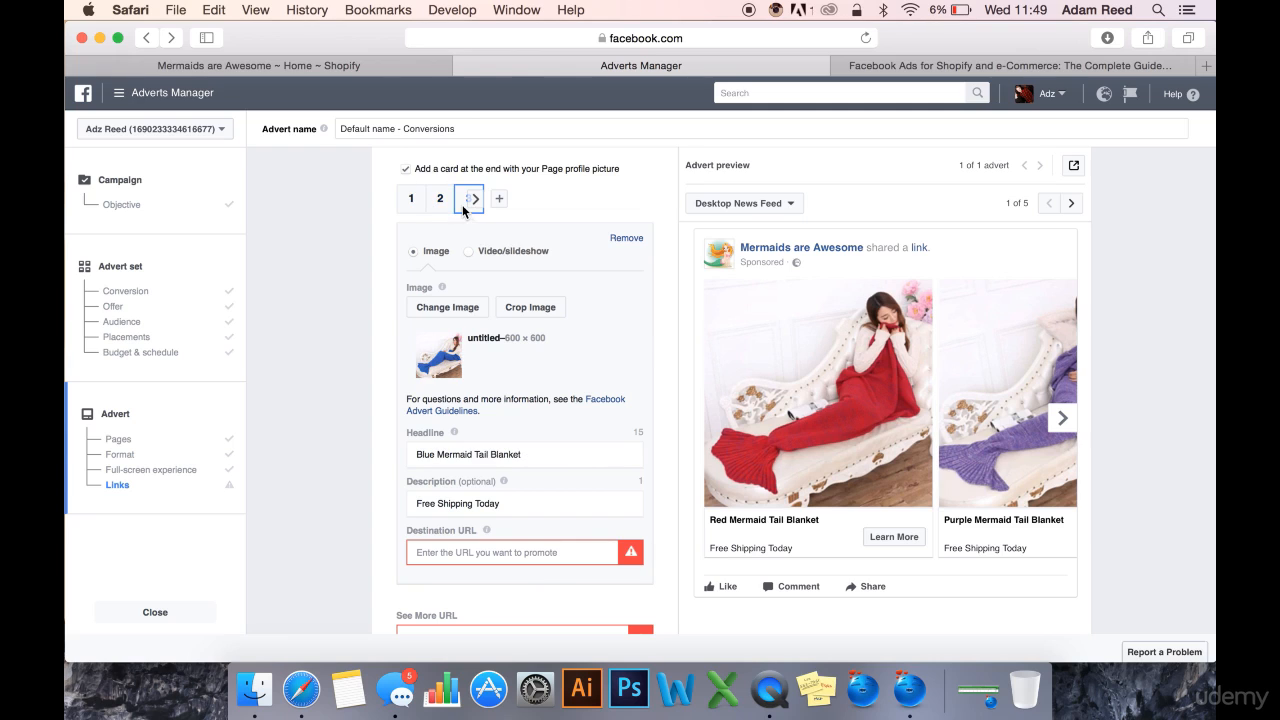
scroll(583, 453, down, 2)
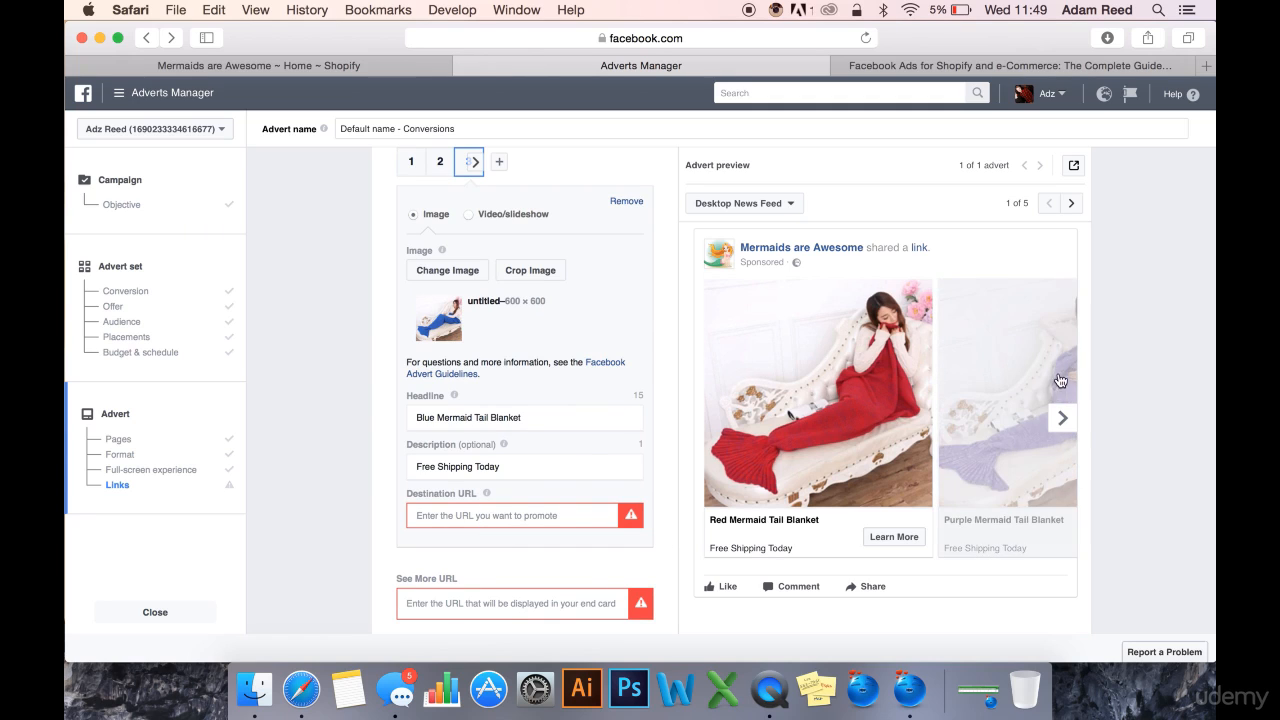
click(1063, 422)
click(1063, 424)
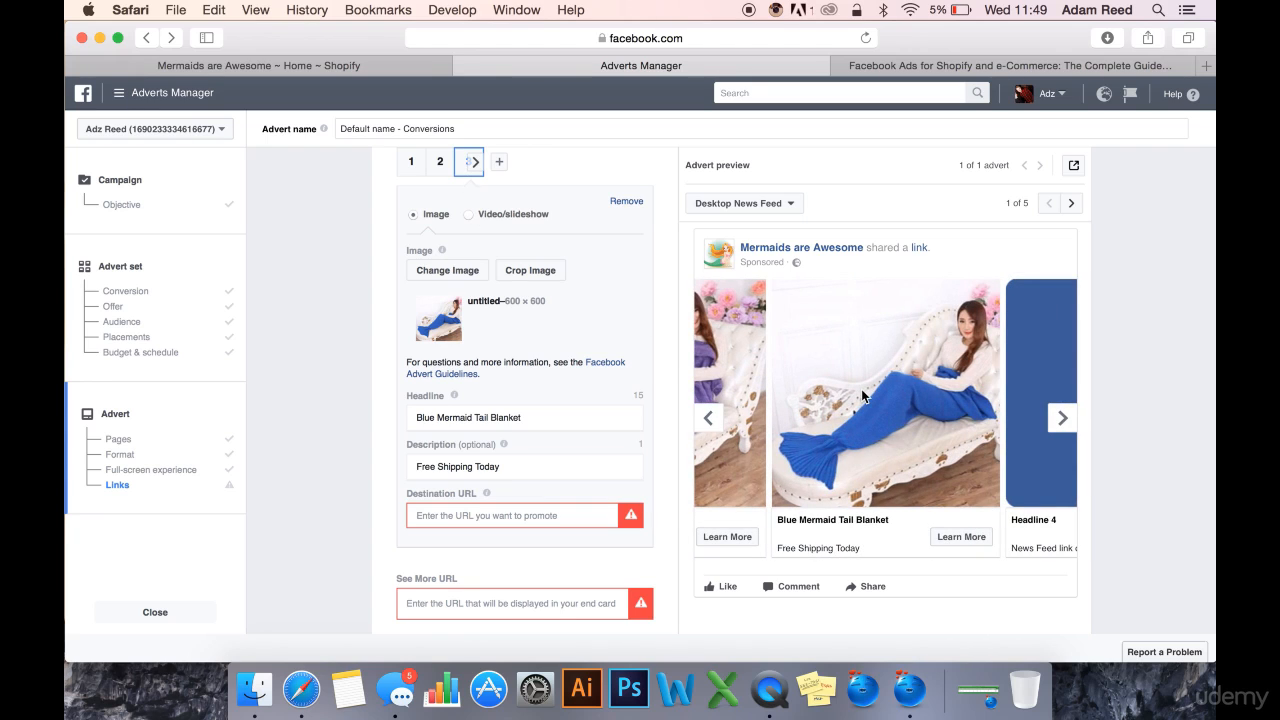
Step: Switch to Shopify, view the online store and open the Best Selling Mermaid Tail Crochet Blanket from its catalog
click(250, 68)
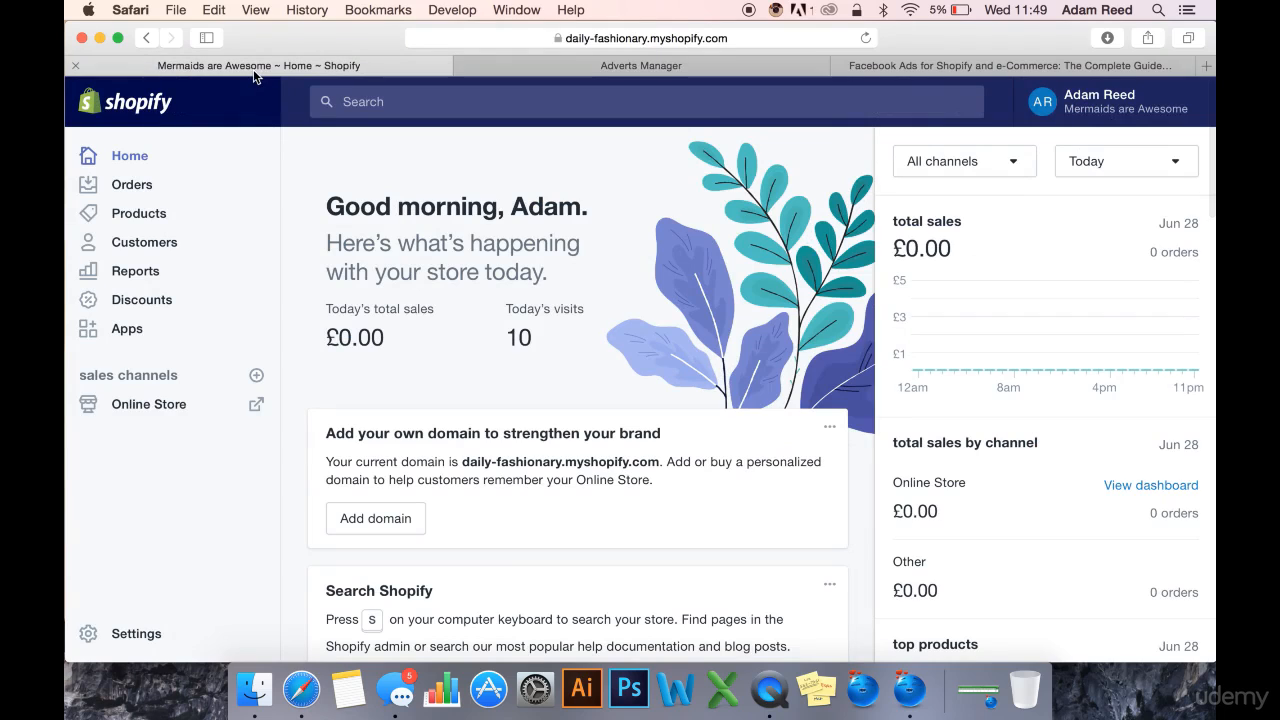
click(255, 408)
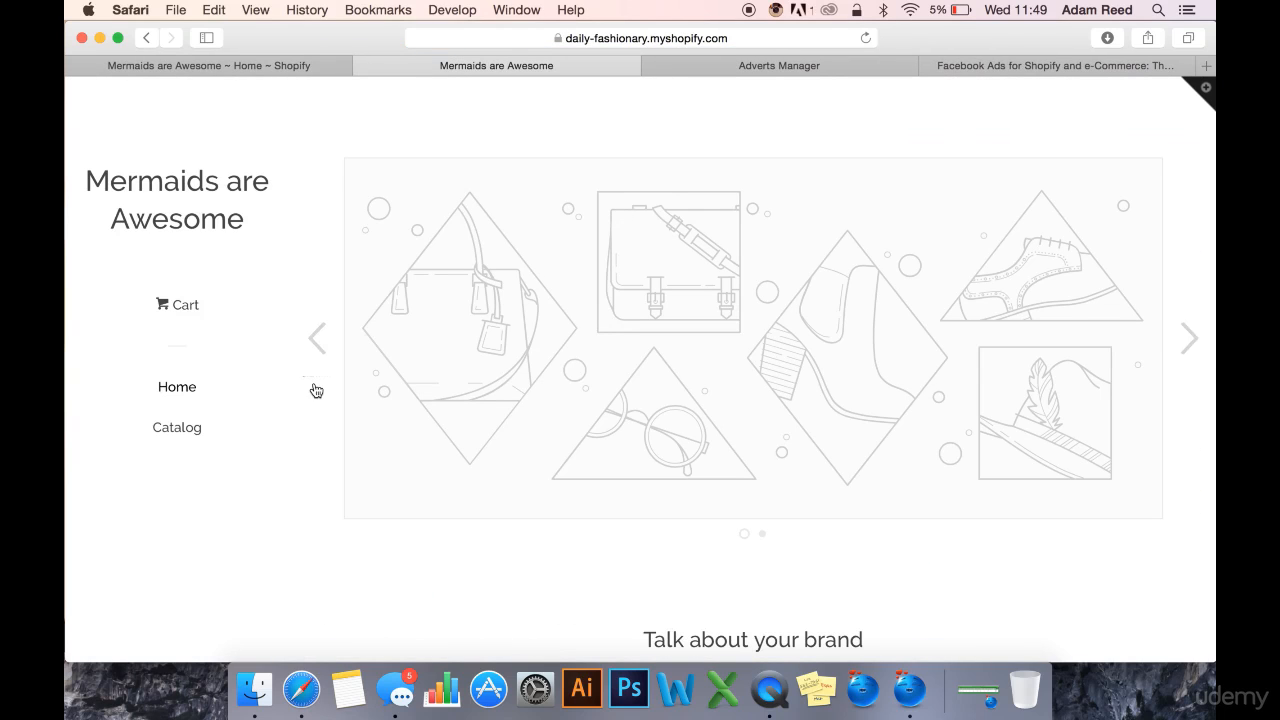
click(203, 429)
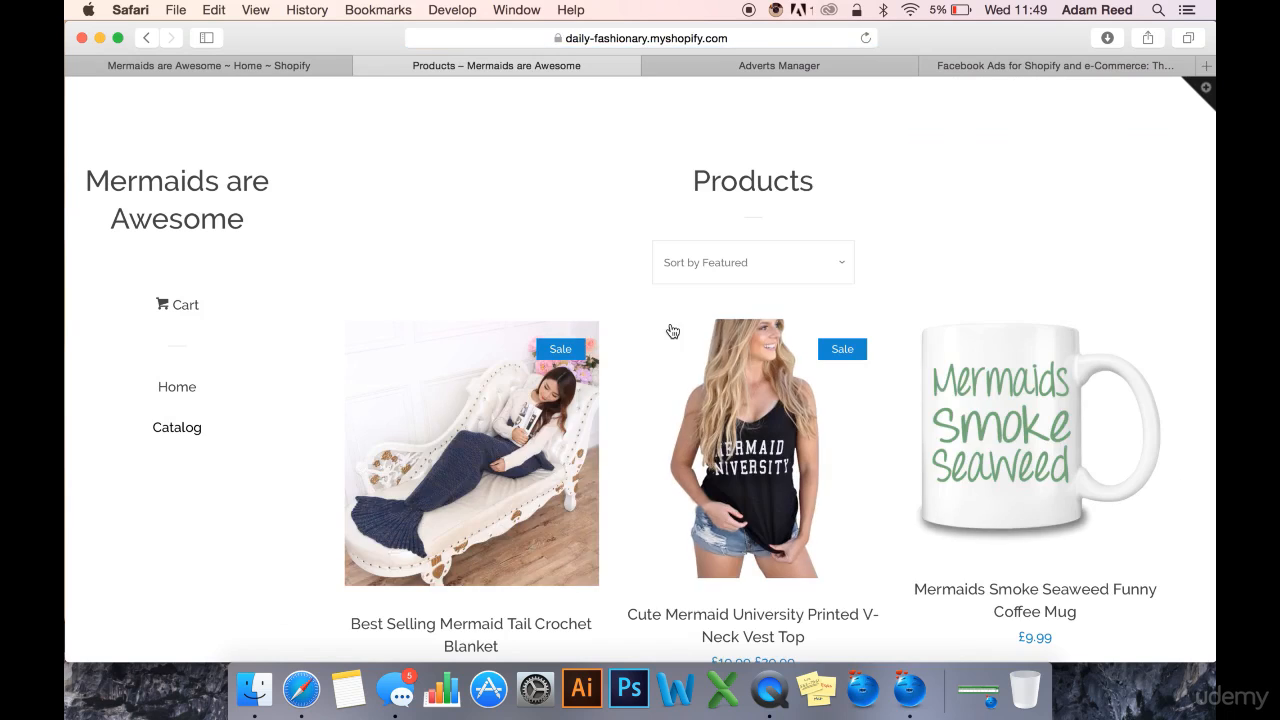
scroll(673, 331, down, 1)
click(398, 427)
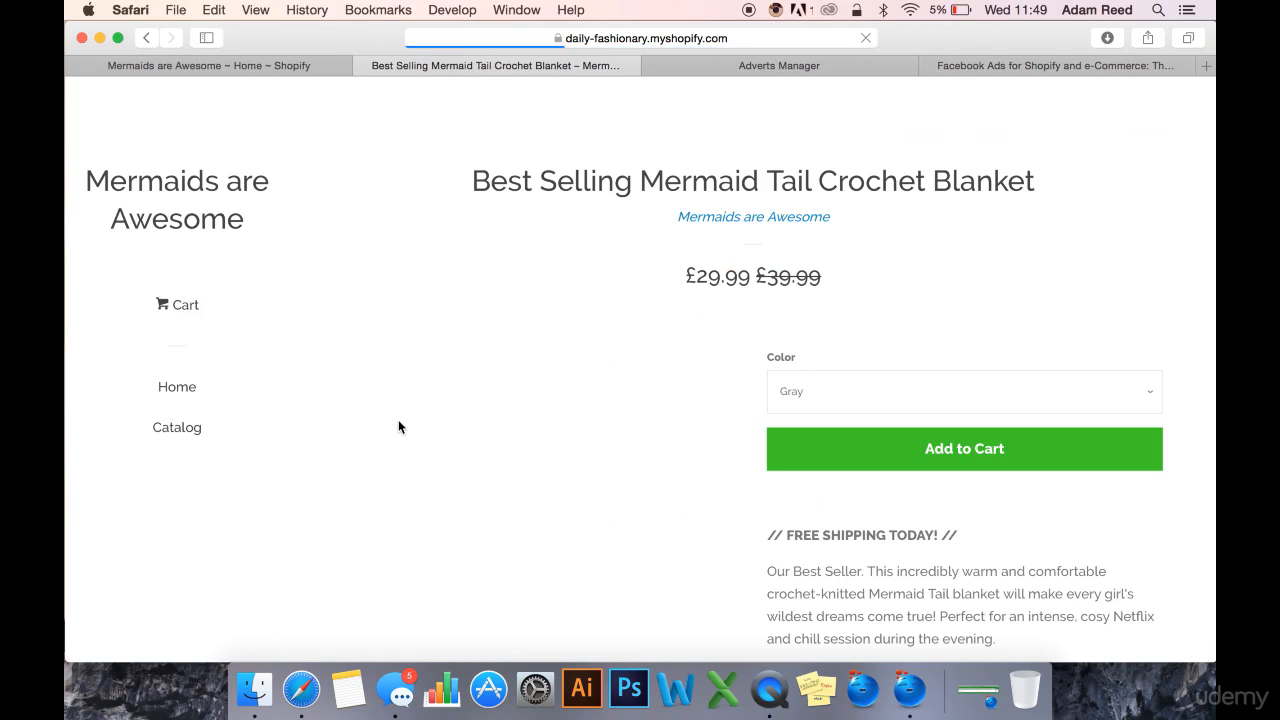
Step: Copy the blanket product page's address and return to the third card's destination URL
click(686, 41)
key(super+c)
click(1074, 249)
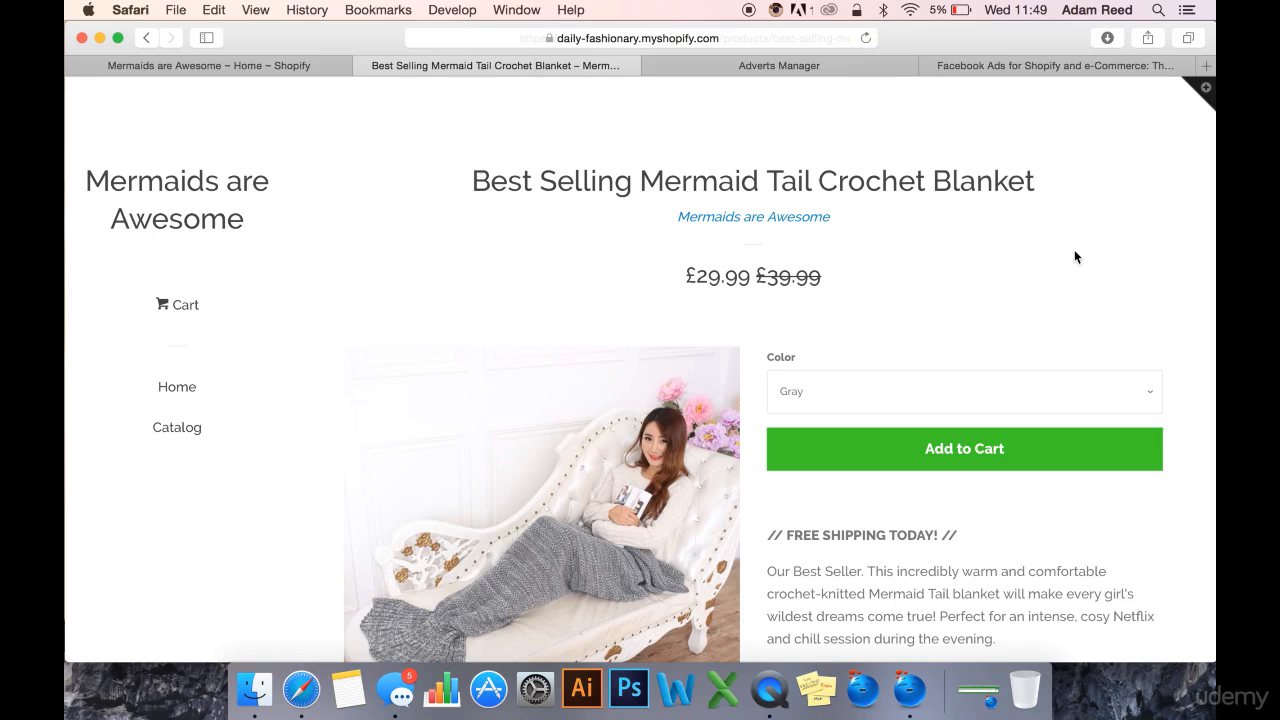
scroll(1008, 291, down, 1)
click(800, 66)
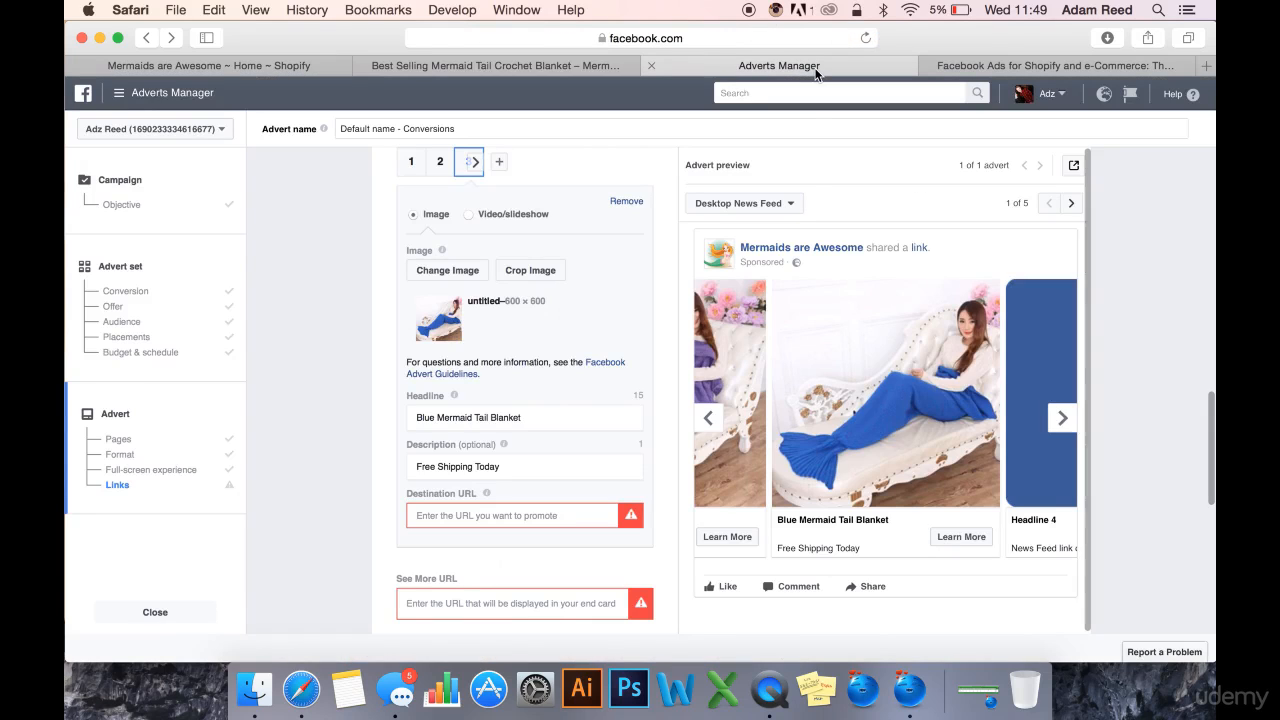
click(542, 512)
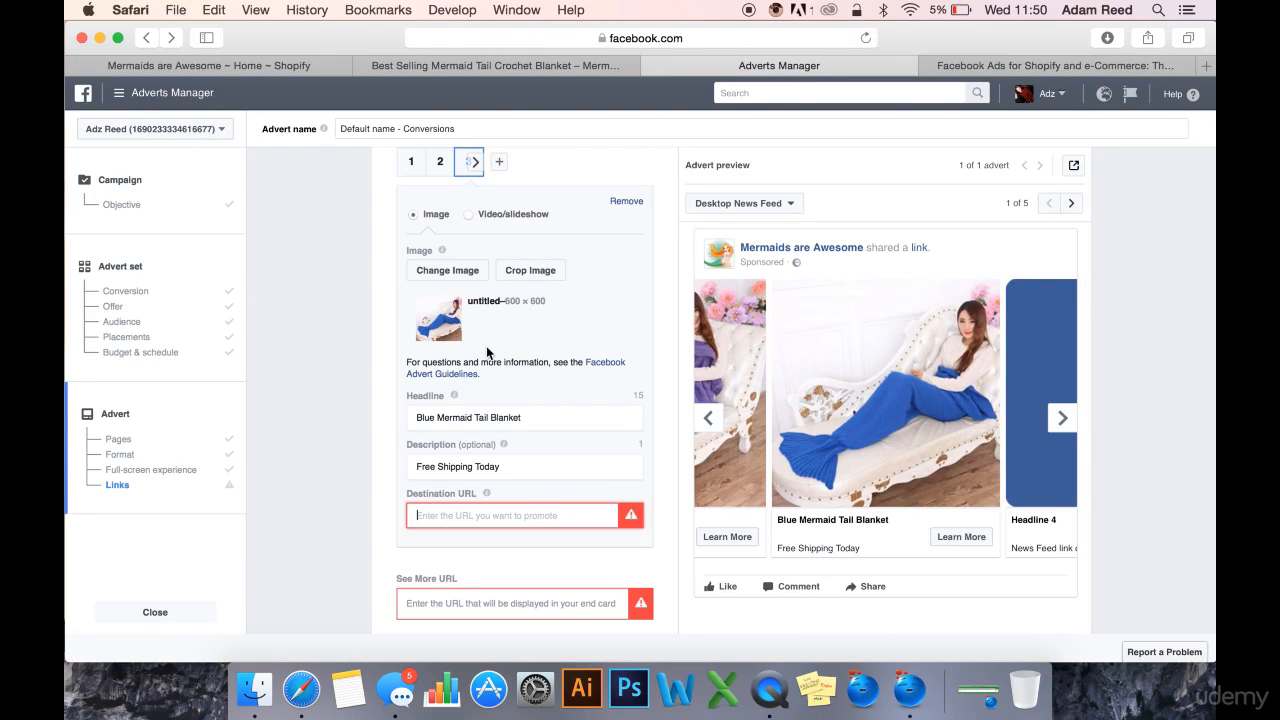
Step: Choose the Navy Blue colour on the store's blanket page and copy that variant's address
click(526, 73)
scroll(700, 250, down, 2)
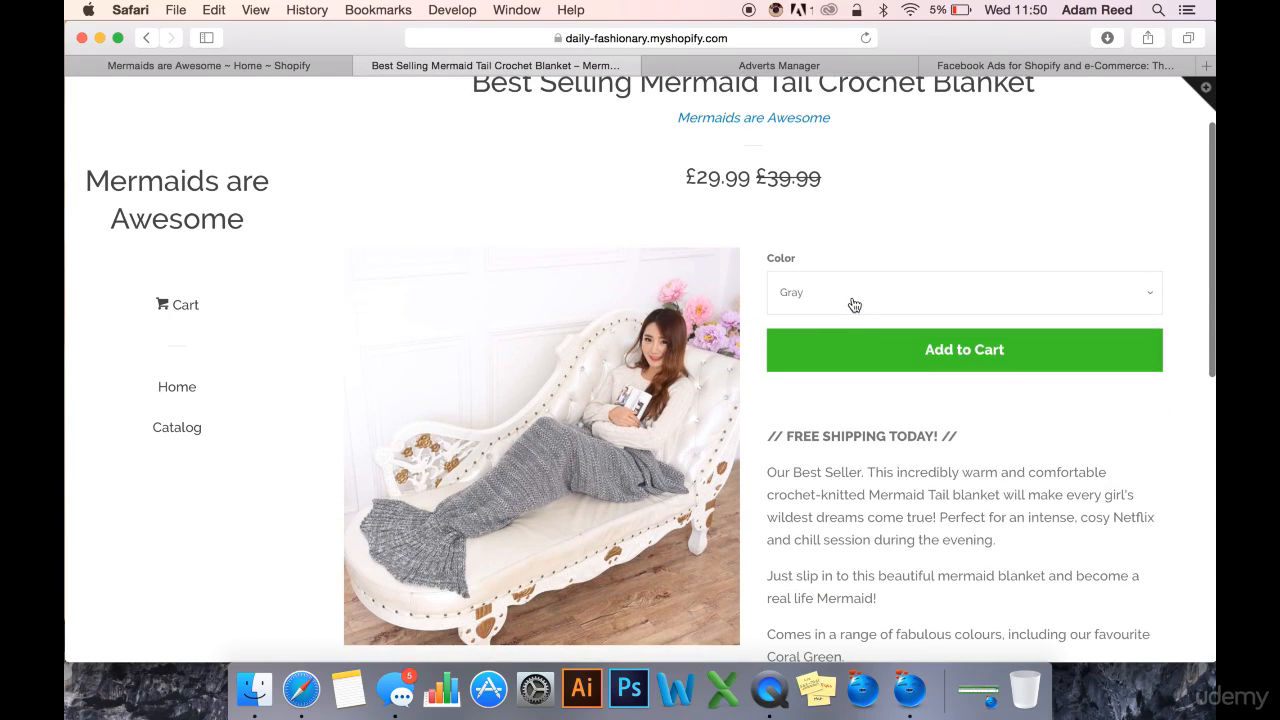
click(851, 300)
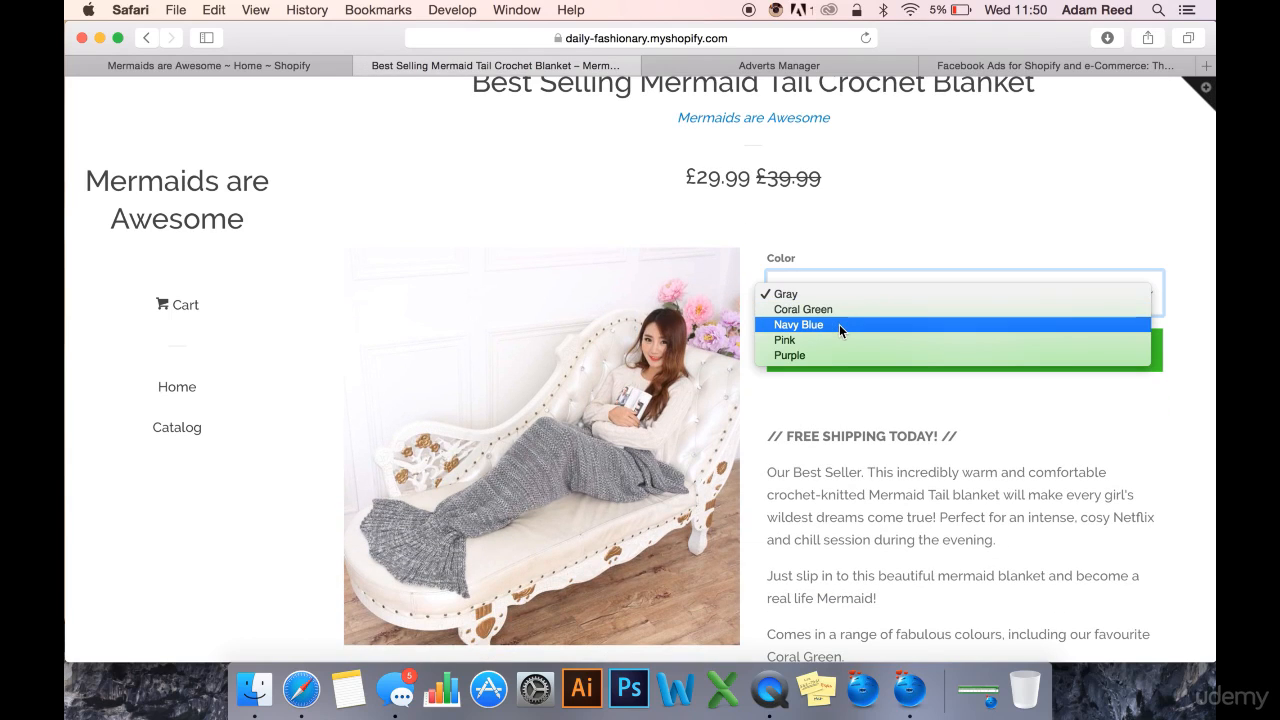
click(840, 326)
click(952, 233)
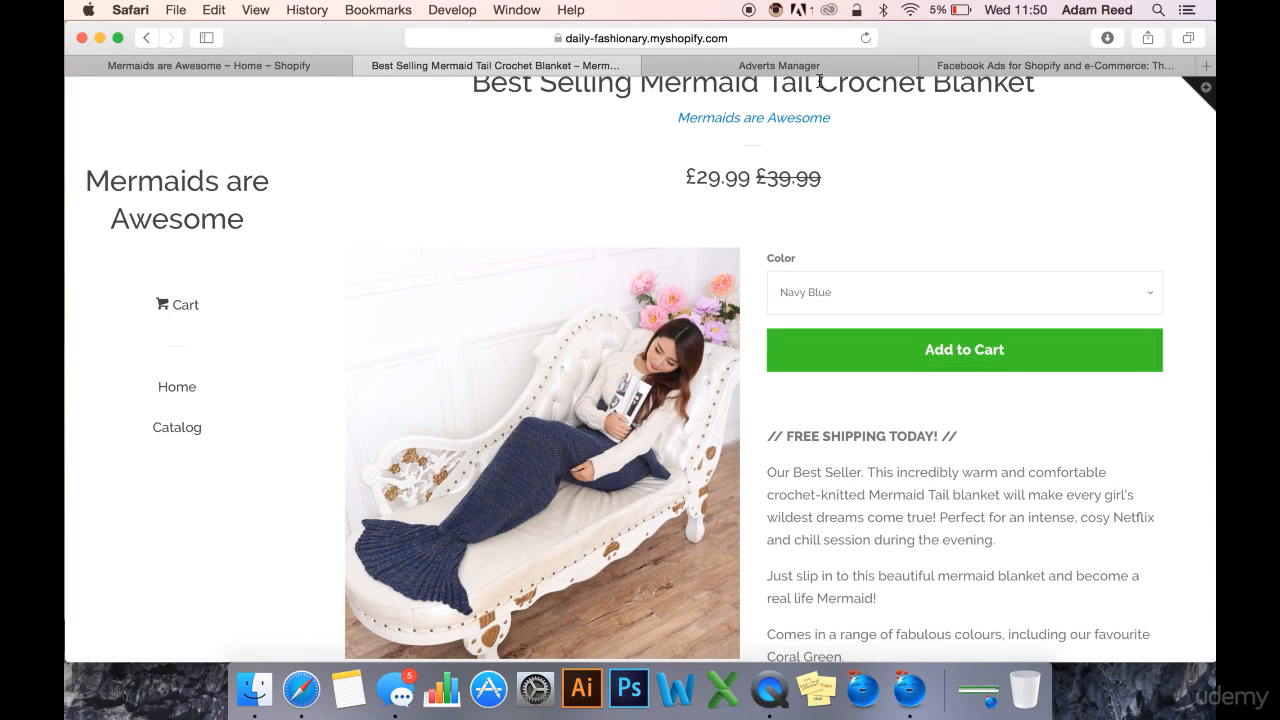
click(760, 39)
key(Escape)
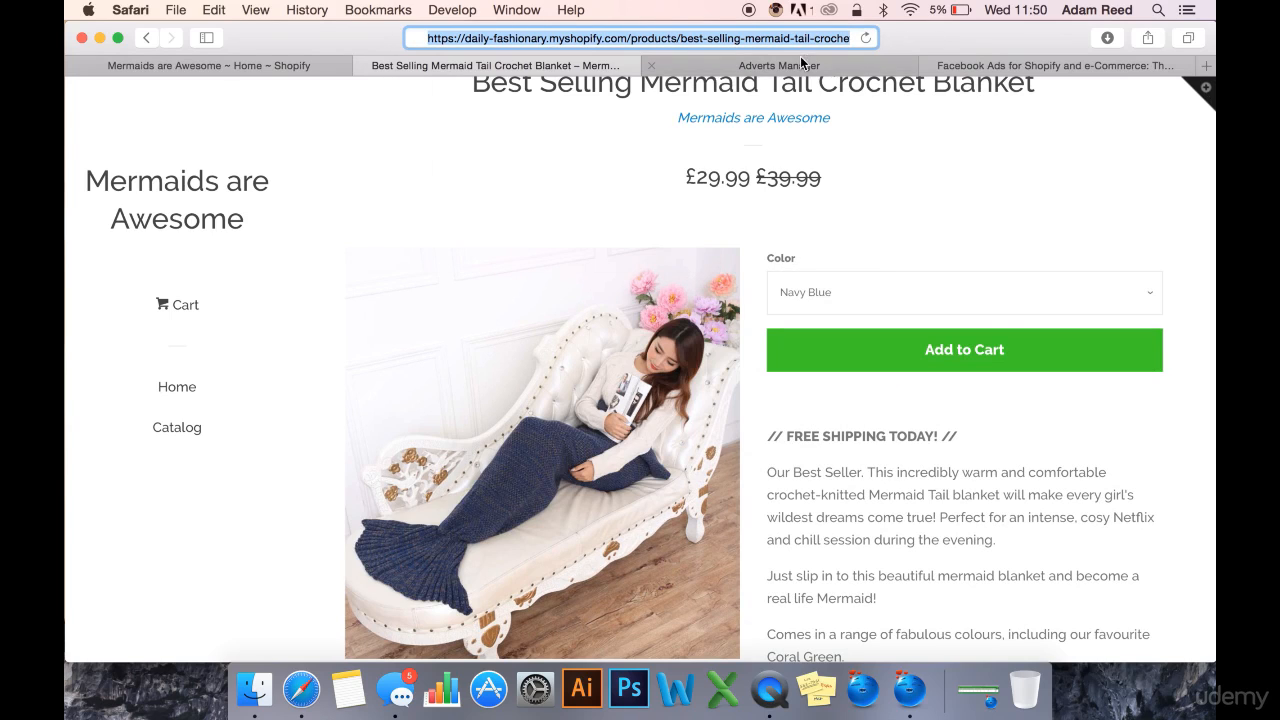
Step: Back in Adverts Manager, set the third card's destination URL to the copied Navy Blue variant link
click(800, 59)
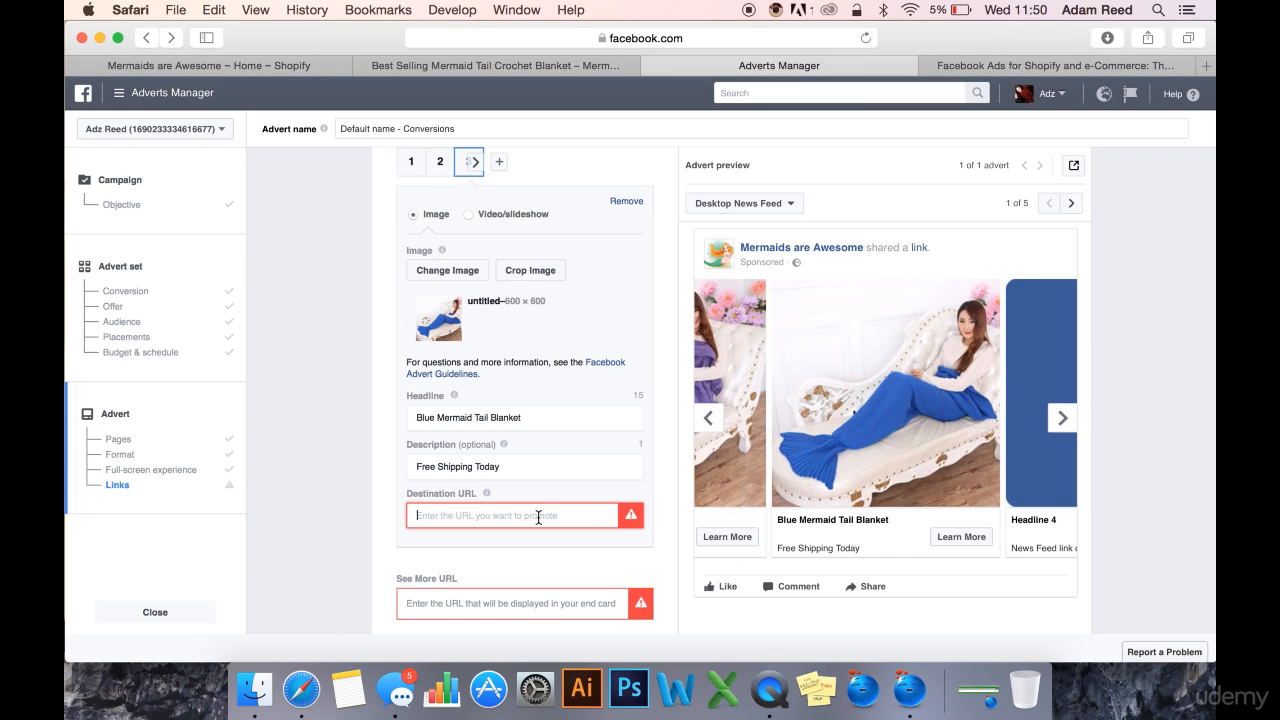
key(super+v)
click(565, 556)
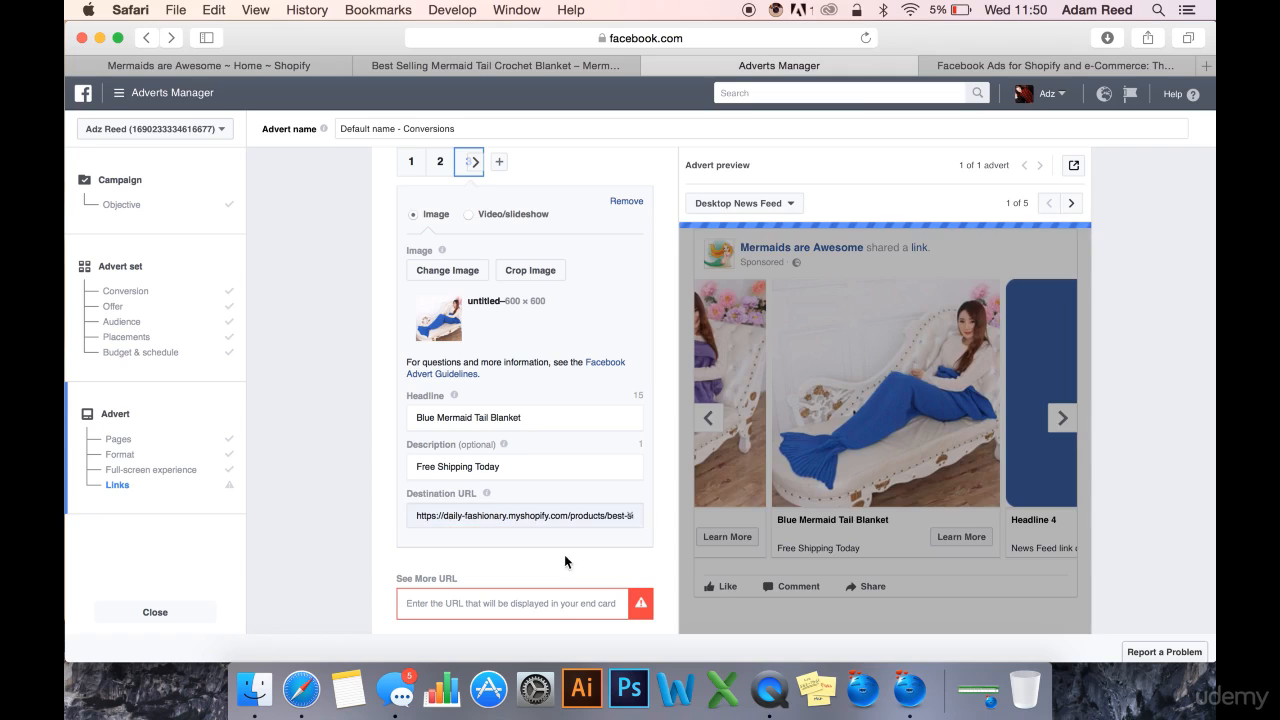
Step: Open the second card with its preview, and copy the address of the blanket's Purple variant from the store page
click(437, 163)
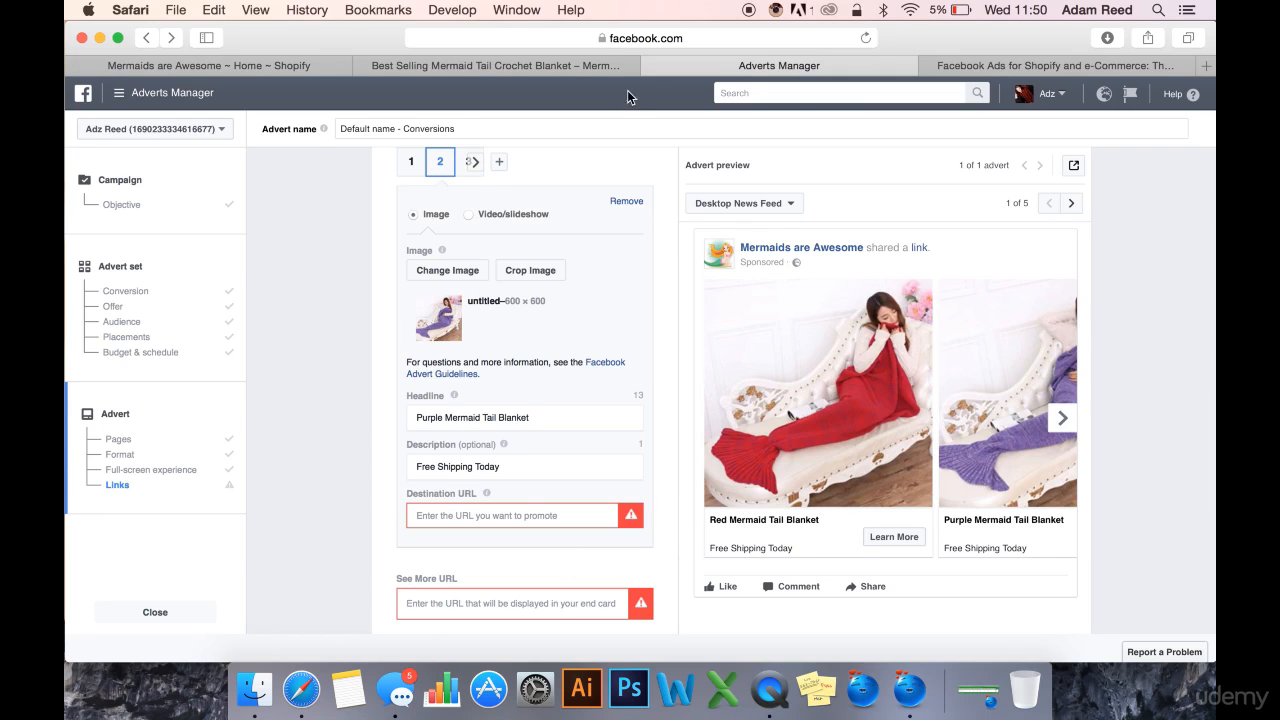
click(1061, 421)
click(520, 62)
click(844, 291)
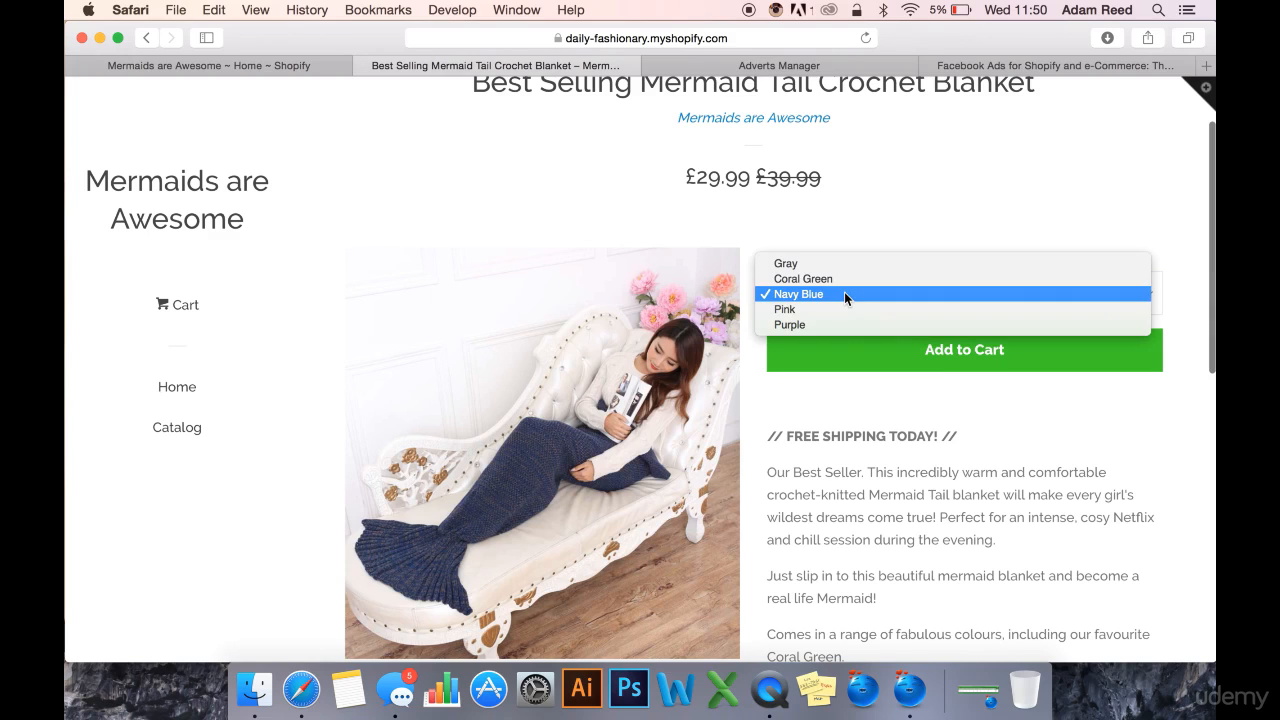
click(832, 323)
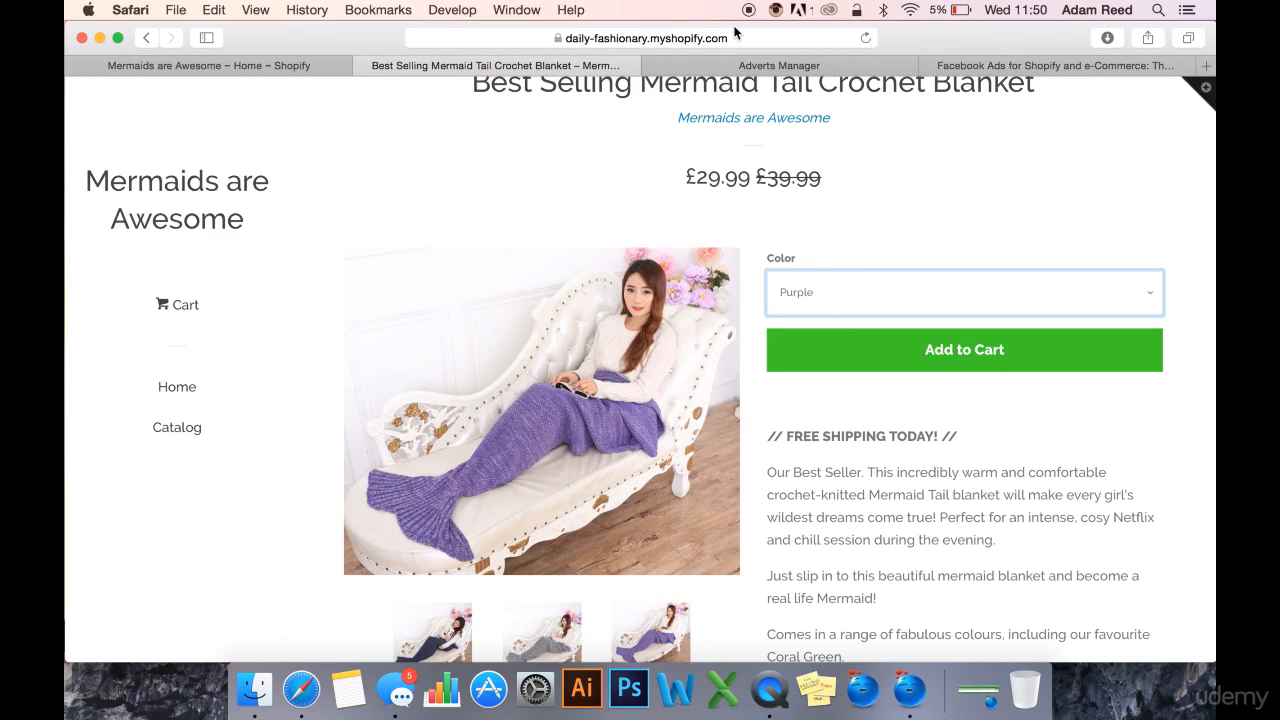
click(735, 35)
click(1036, 176)
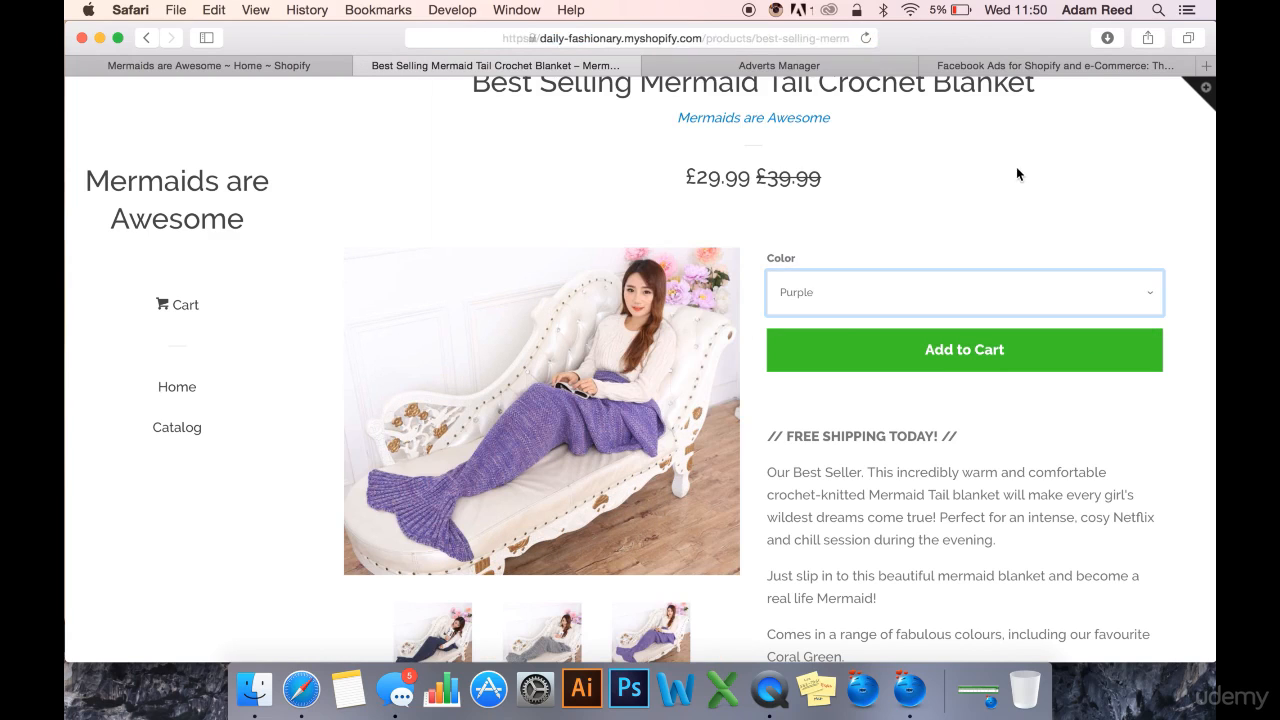
Step: Set the second card's destination URL in Adverts Manager to the copied Purple variant link
click(760, 65)
click(496, 514)
key(super+v)
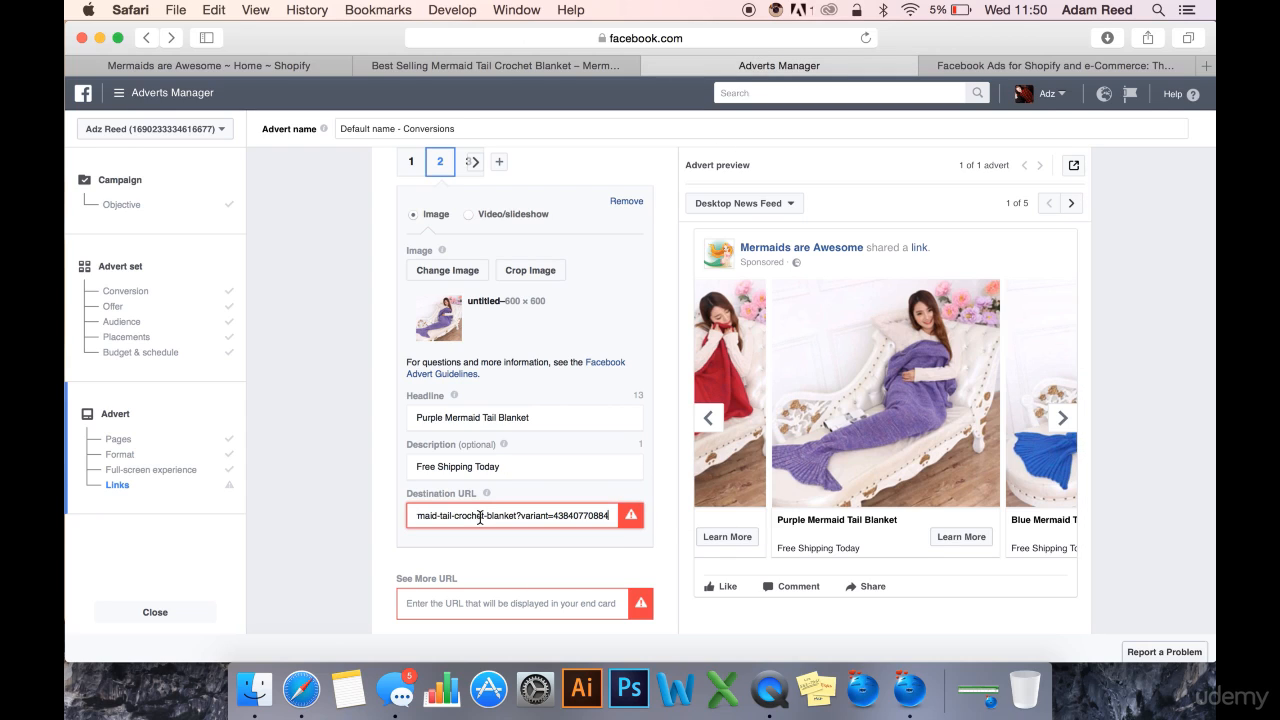
click(558, 549)
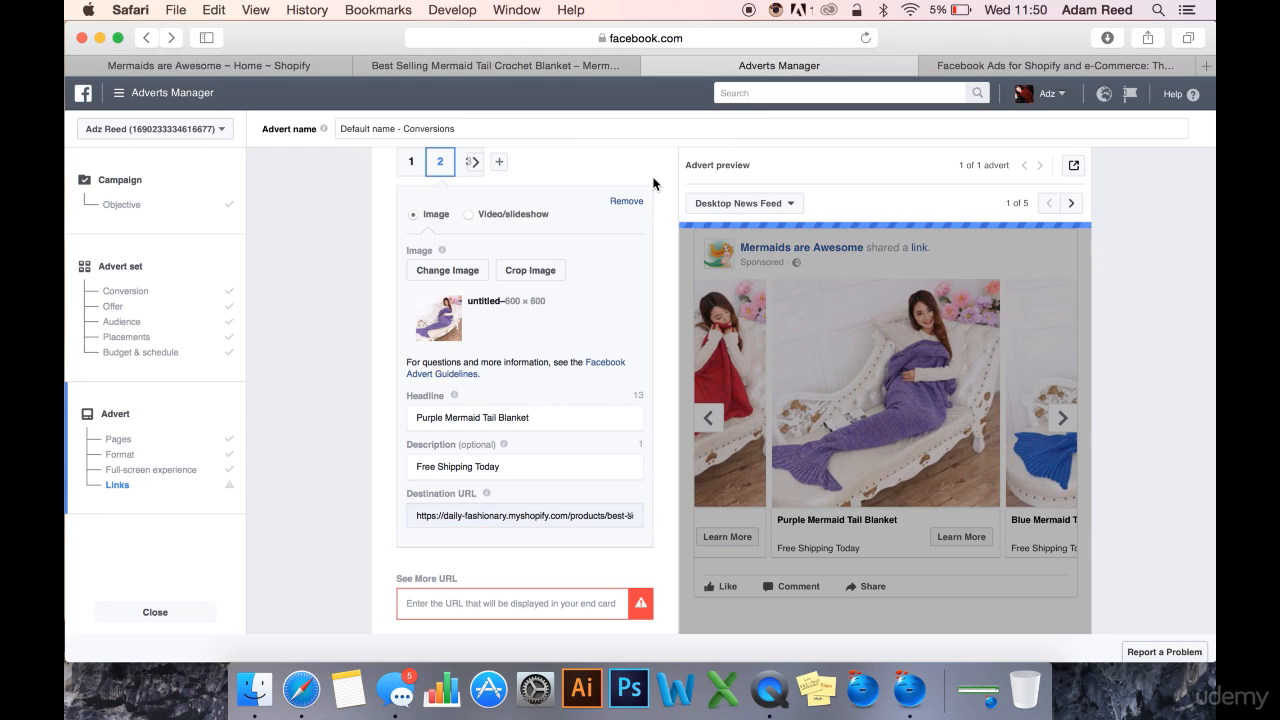
Step: Open the first card with its preview, and copy the address of the blanket's Pink variant from the store page
click(710, 419)
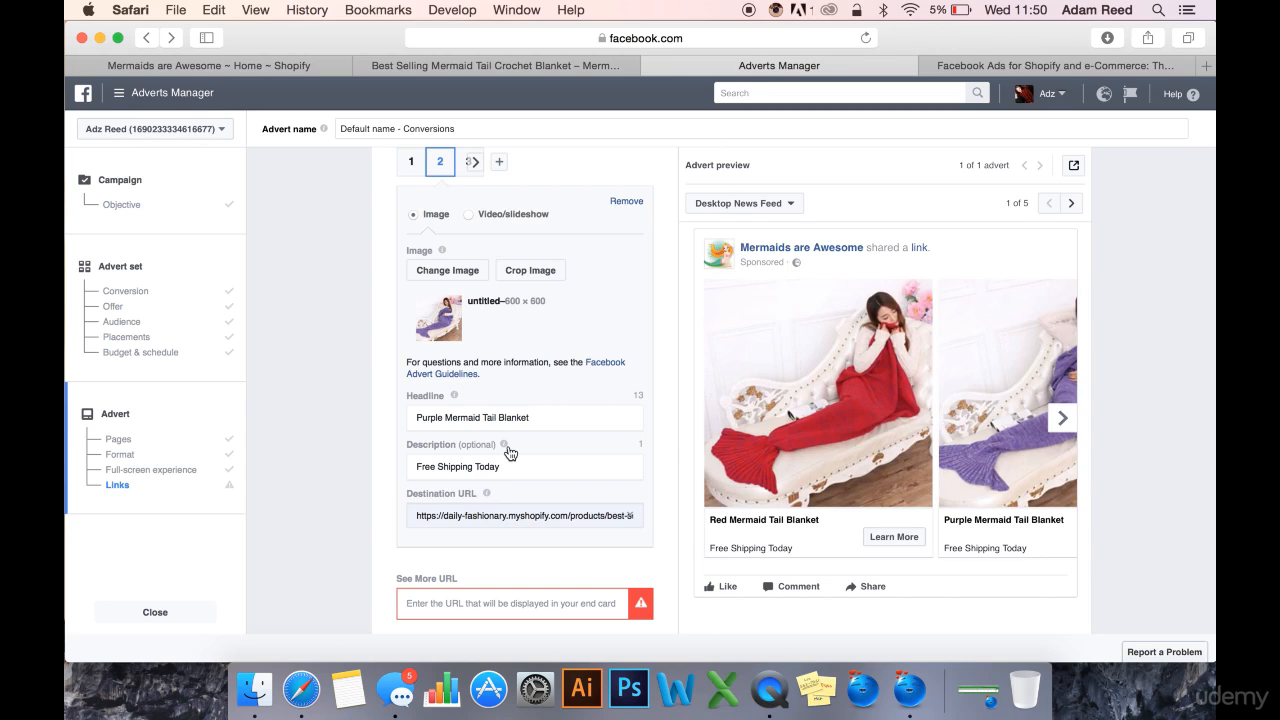
click(413, 166)
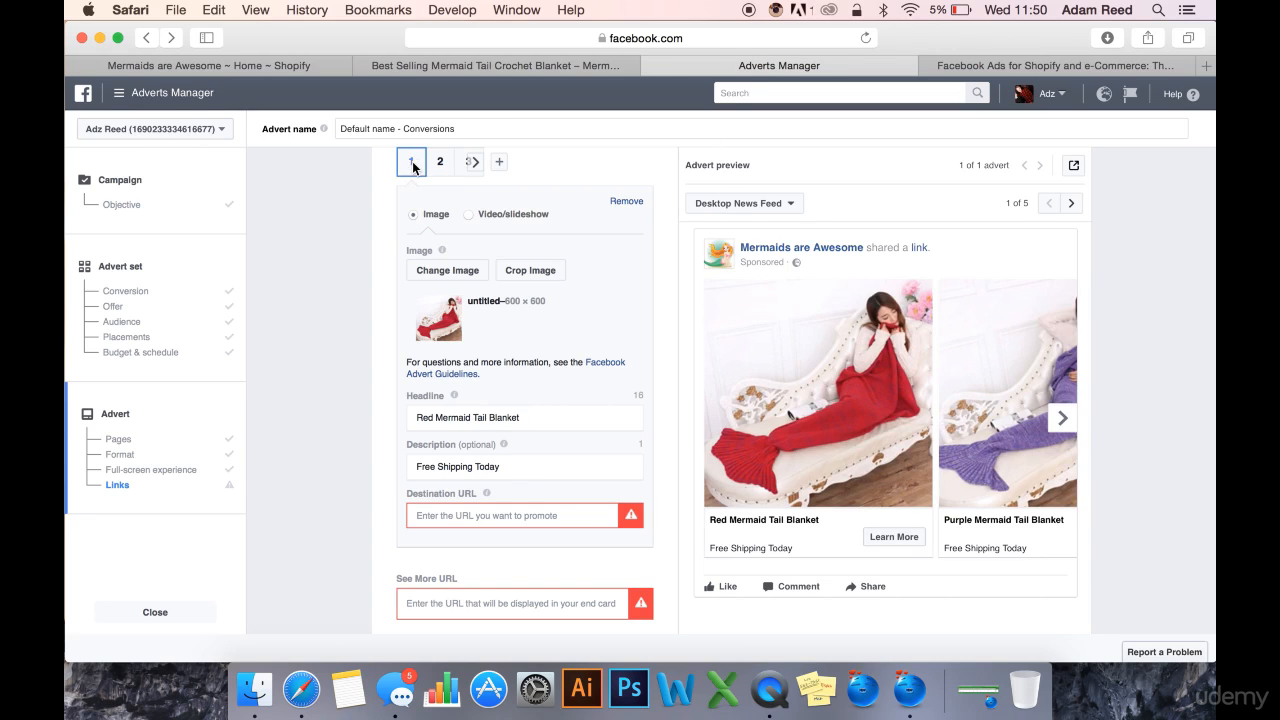
click(619, 60)
click(822, 297)
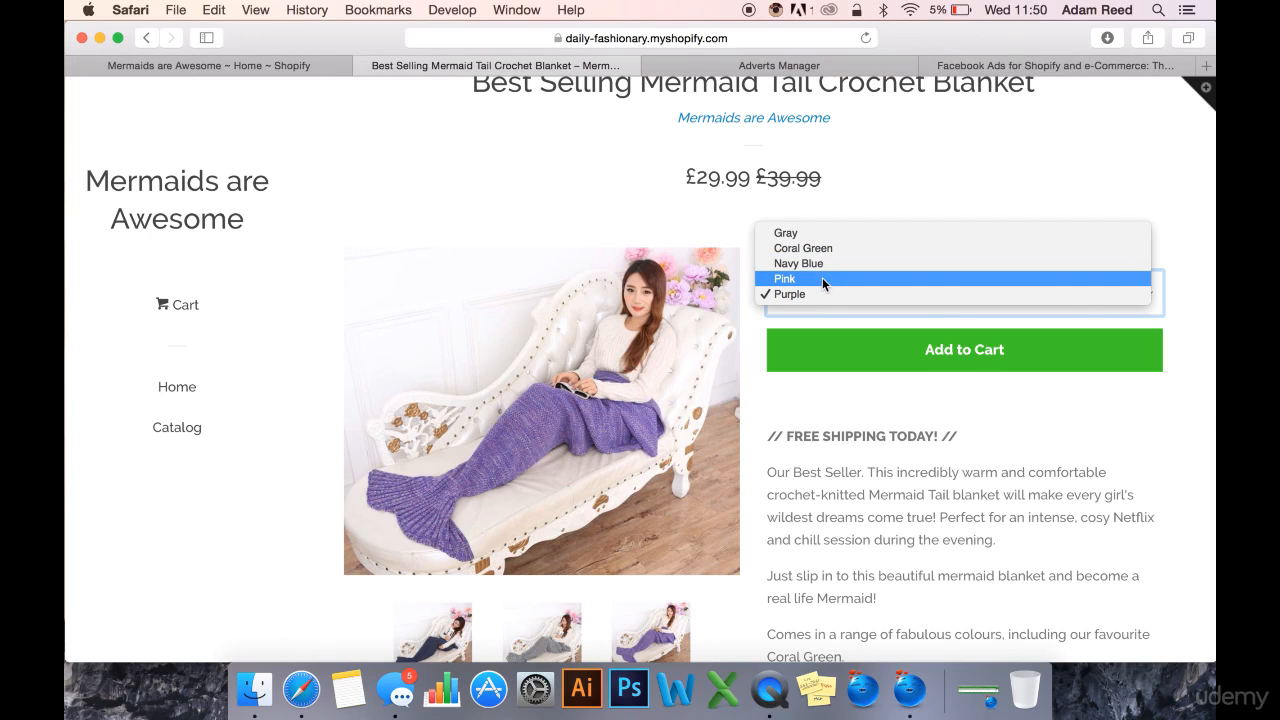
click(822, 277)
scroll(906, 410, down, 1)
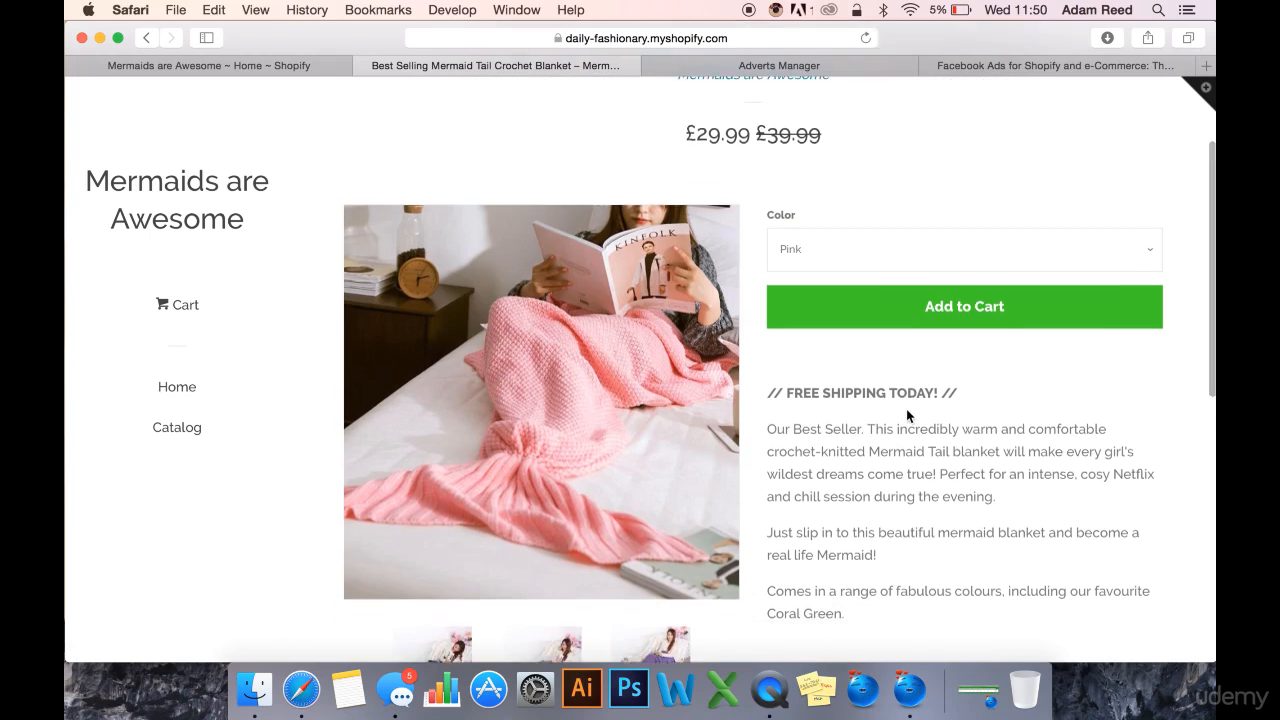
scroll(906, 408, down, 2)
click(676, 38)
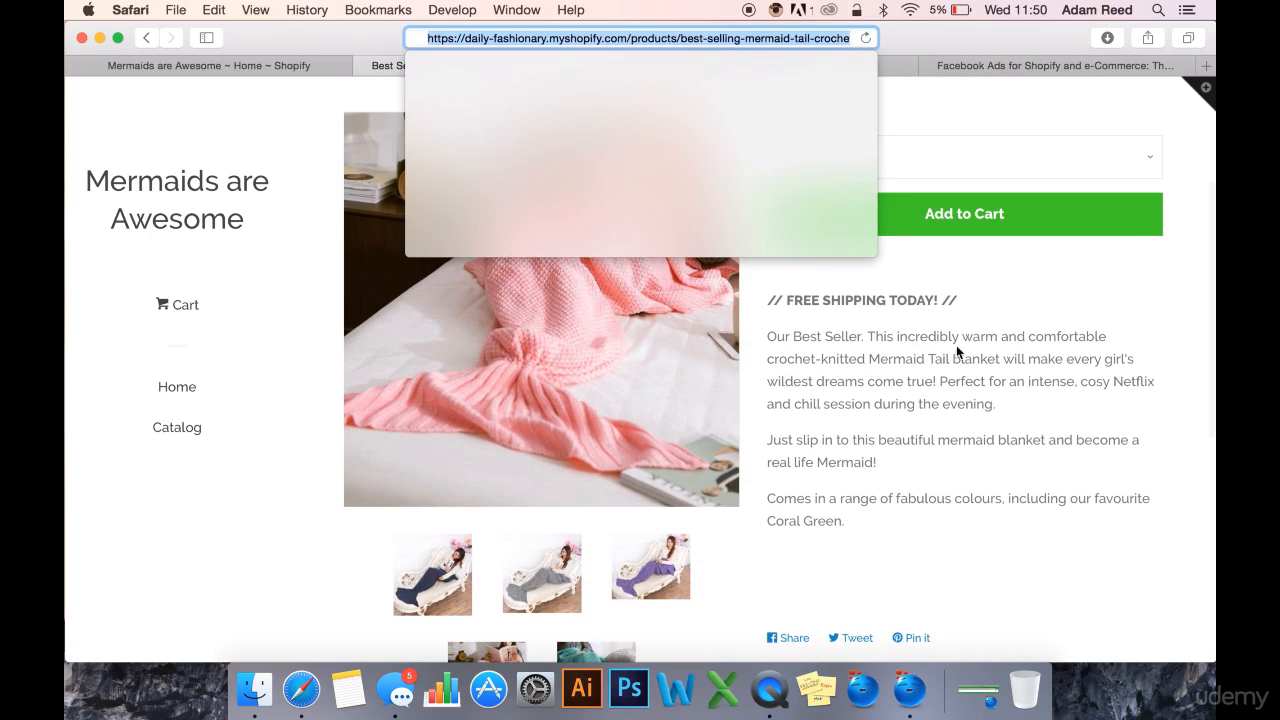
click(965, 369)
Step: Set the first card's destination URL in Adverts Manager to the copied Pink variant link
click(728, 69)
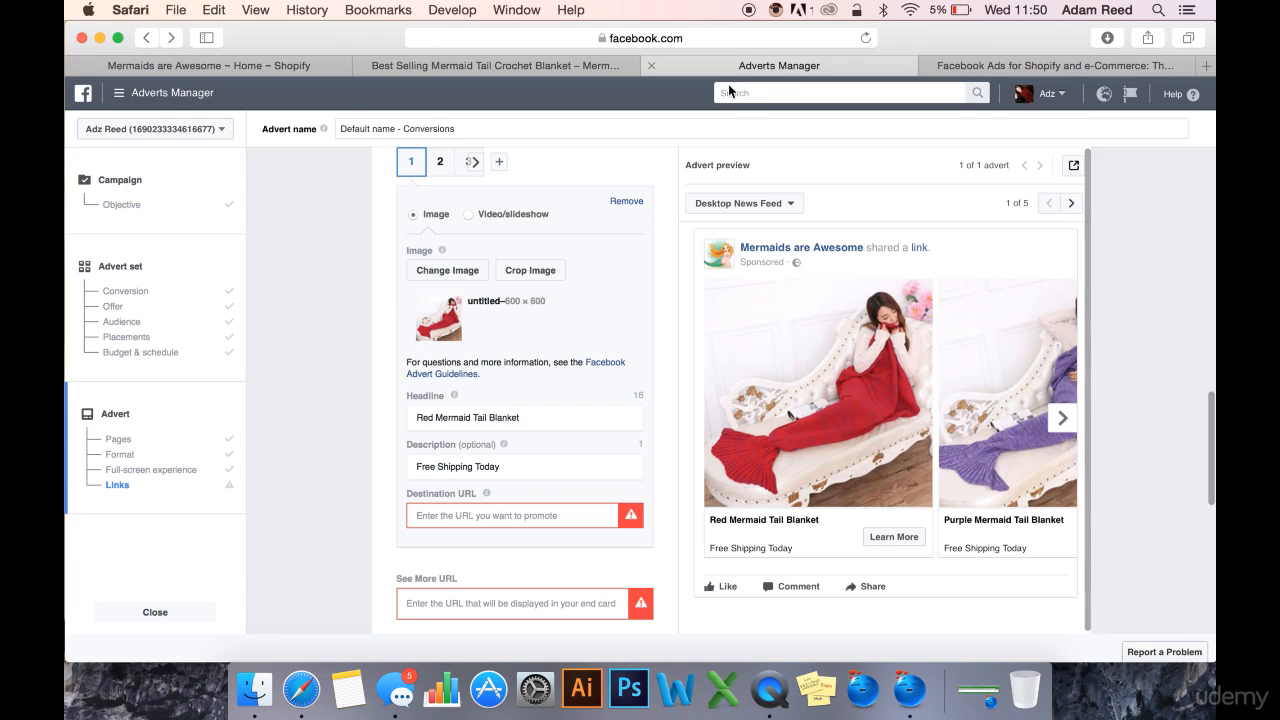
click(495, 516)
key(super+v)
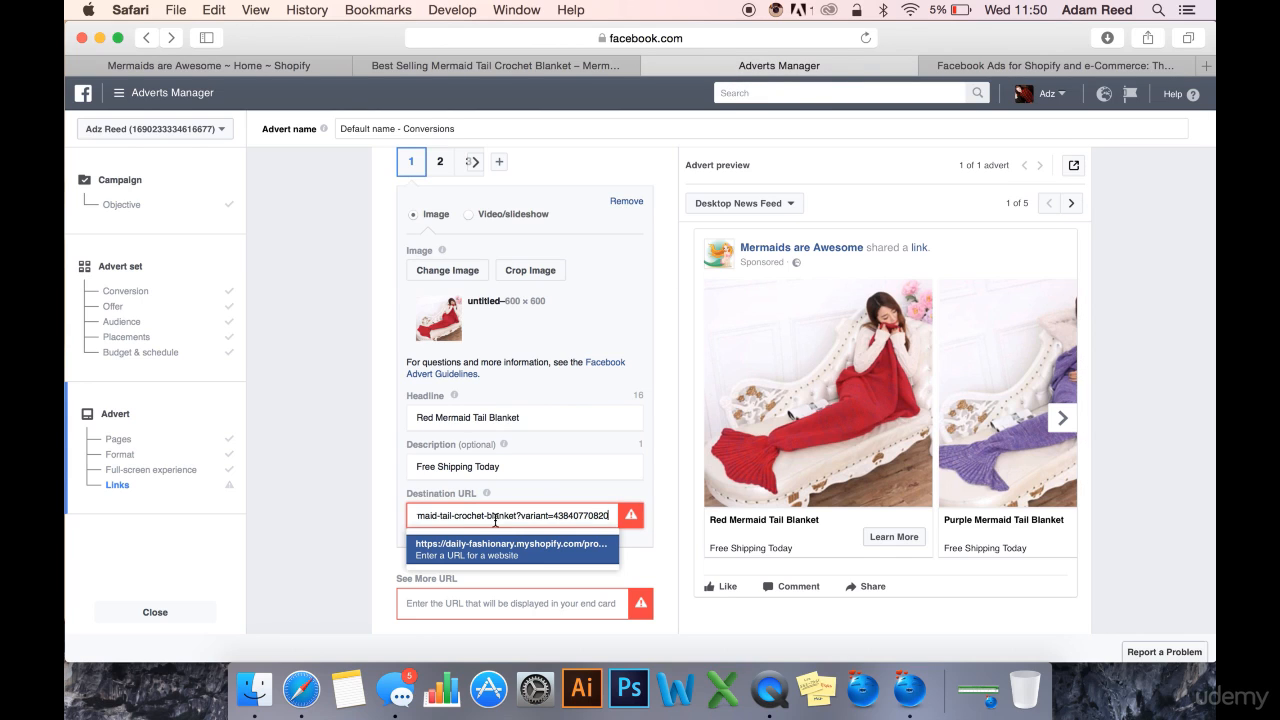
click(537, 554)
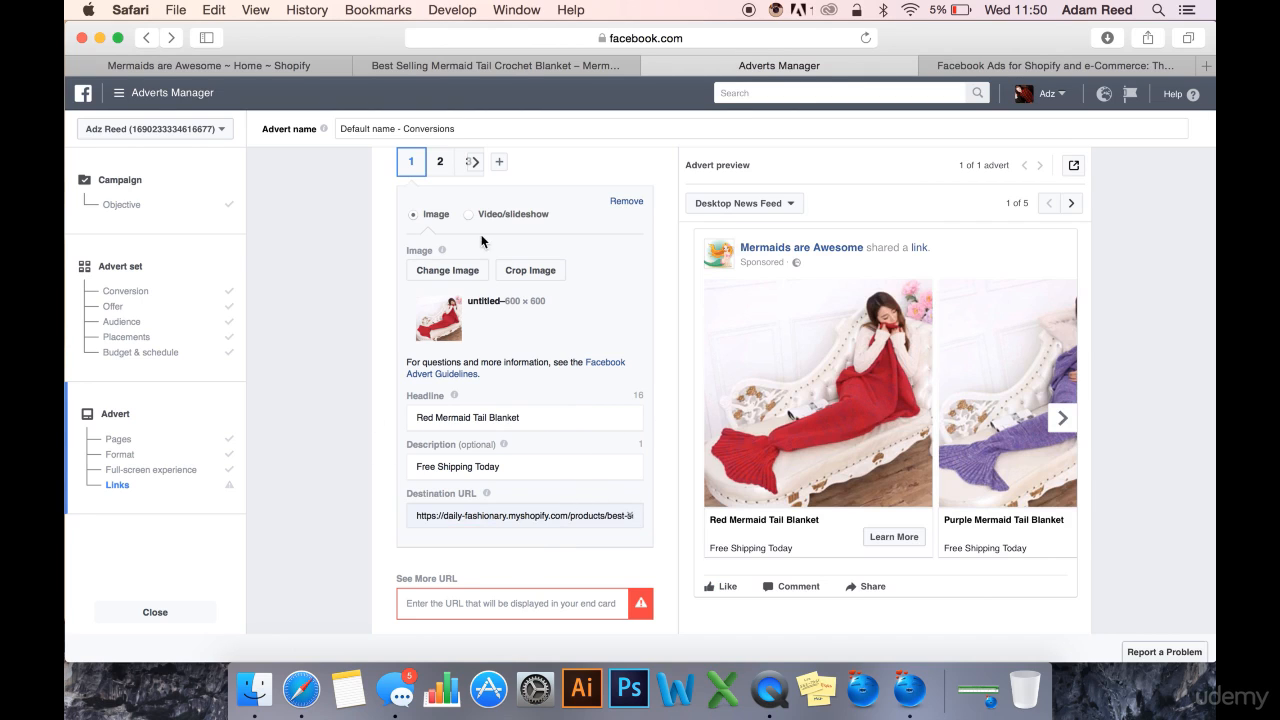
Step: Copy the address of the store's catalog page and return to the advert's See More URL
scroll(519, 450, down, 2)
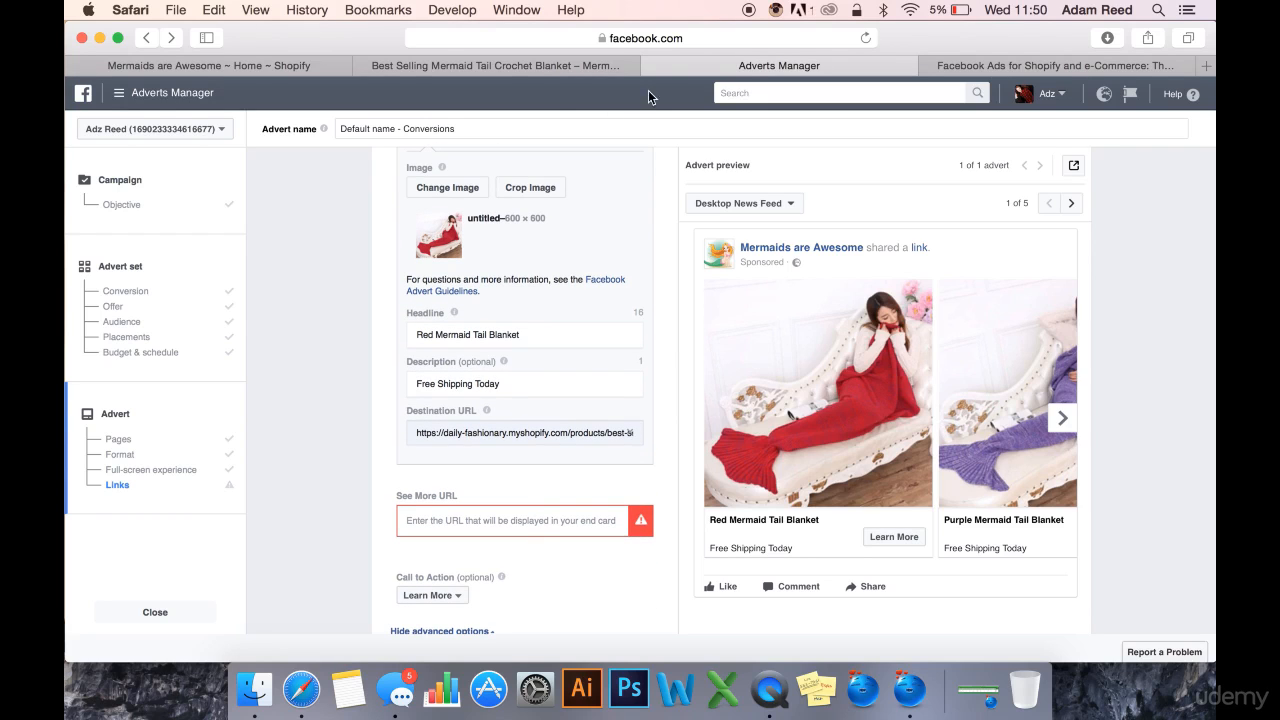
click(465, 67)
click(619, 38)
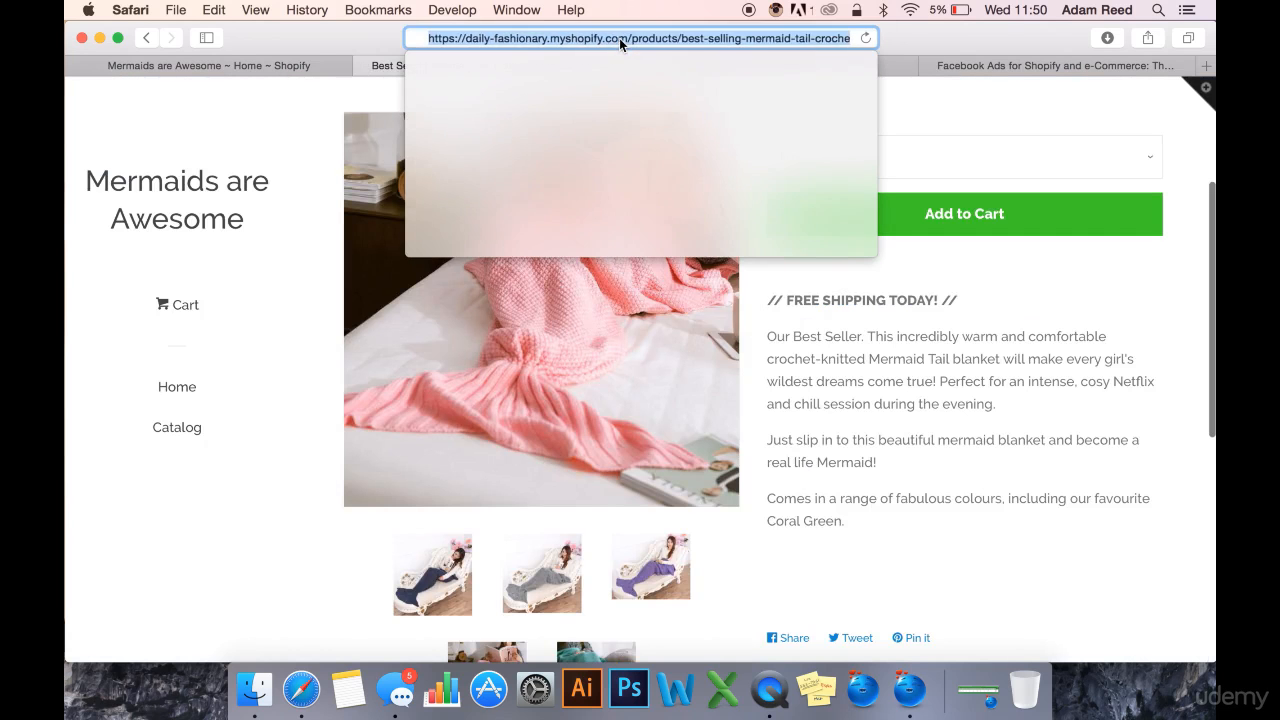
click(175, 437)
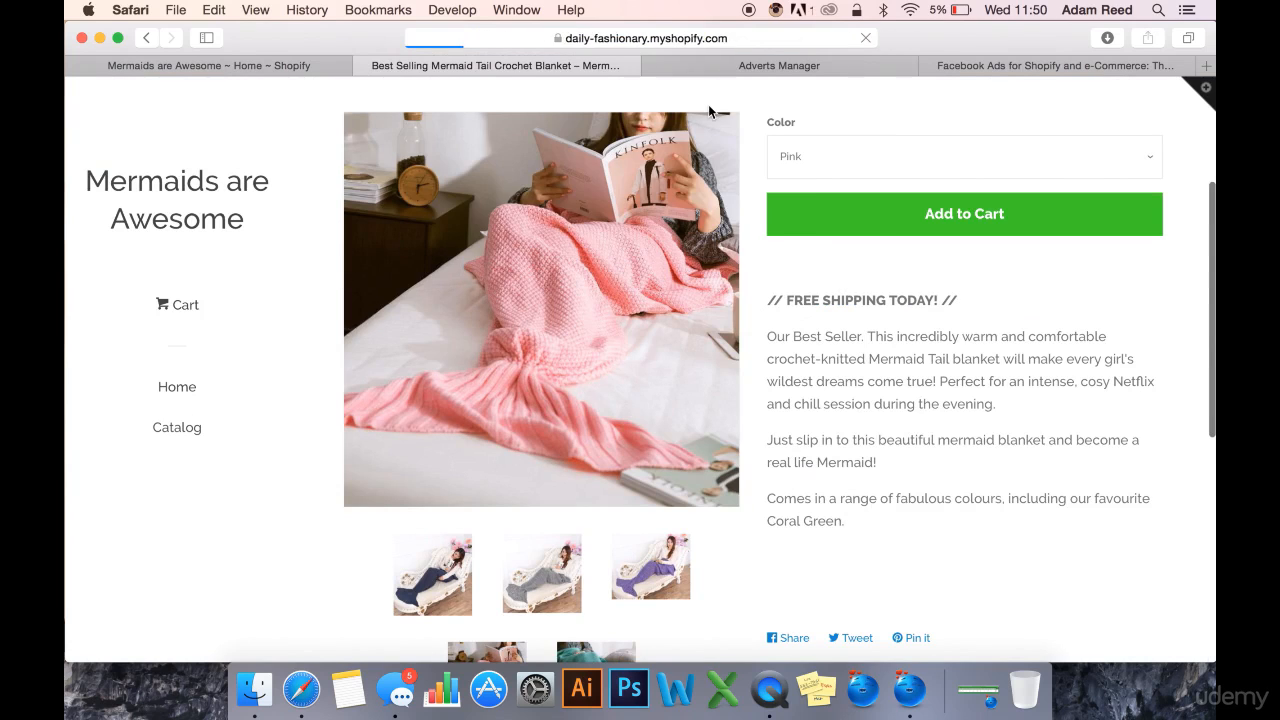
click(671, 40)
key(super+c)
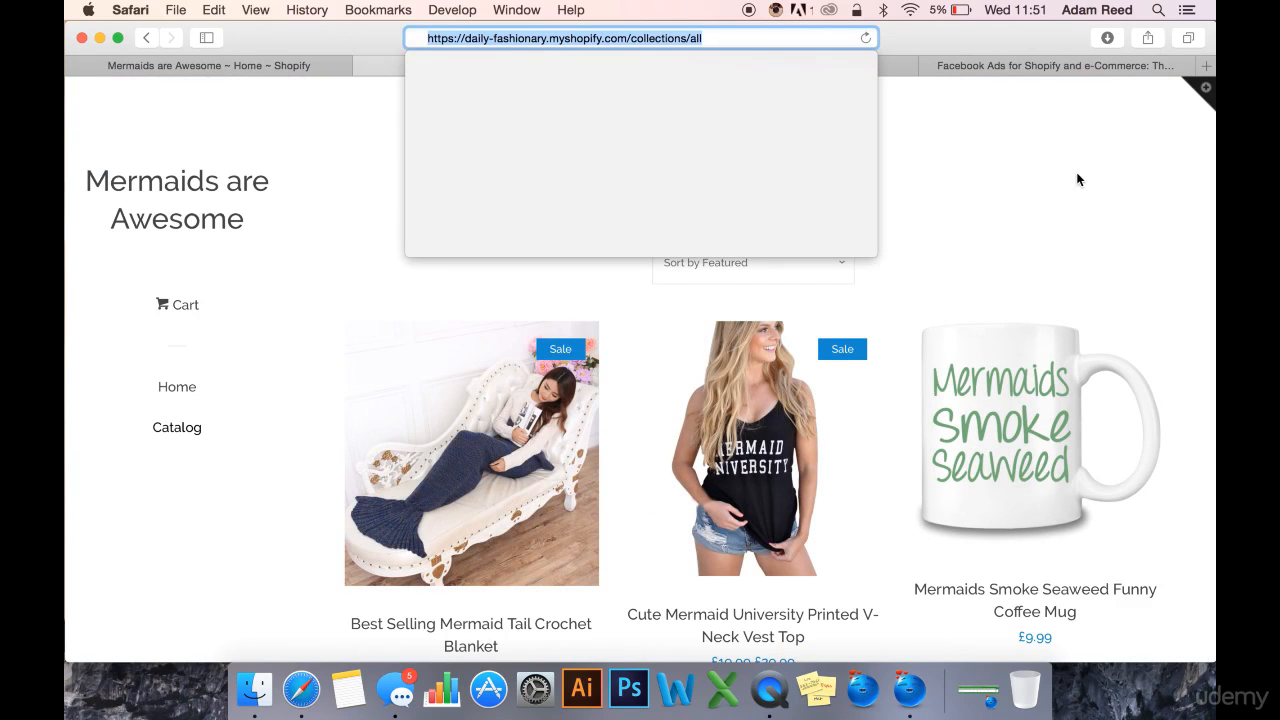
click(788, 60)
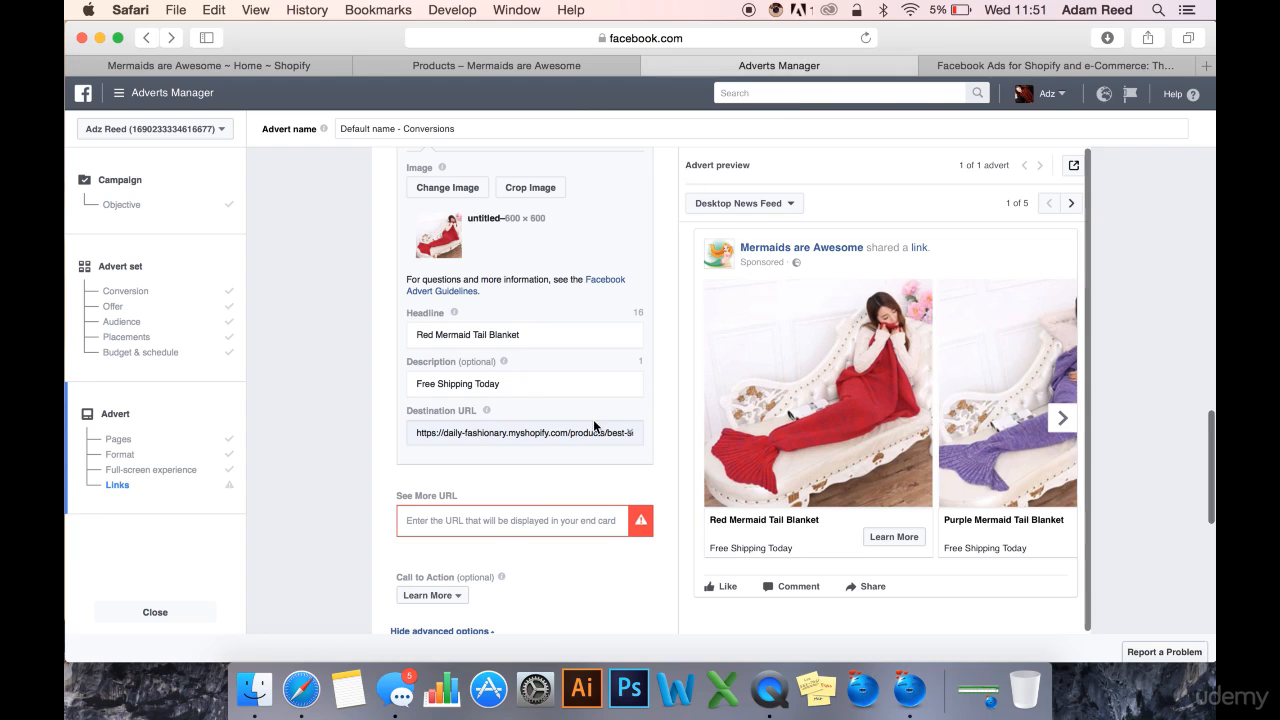
click(585, 520)
key(super+v)
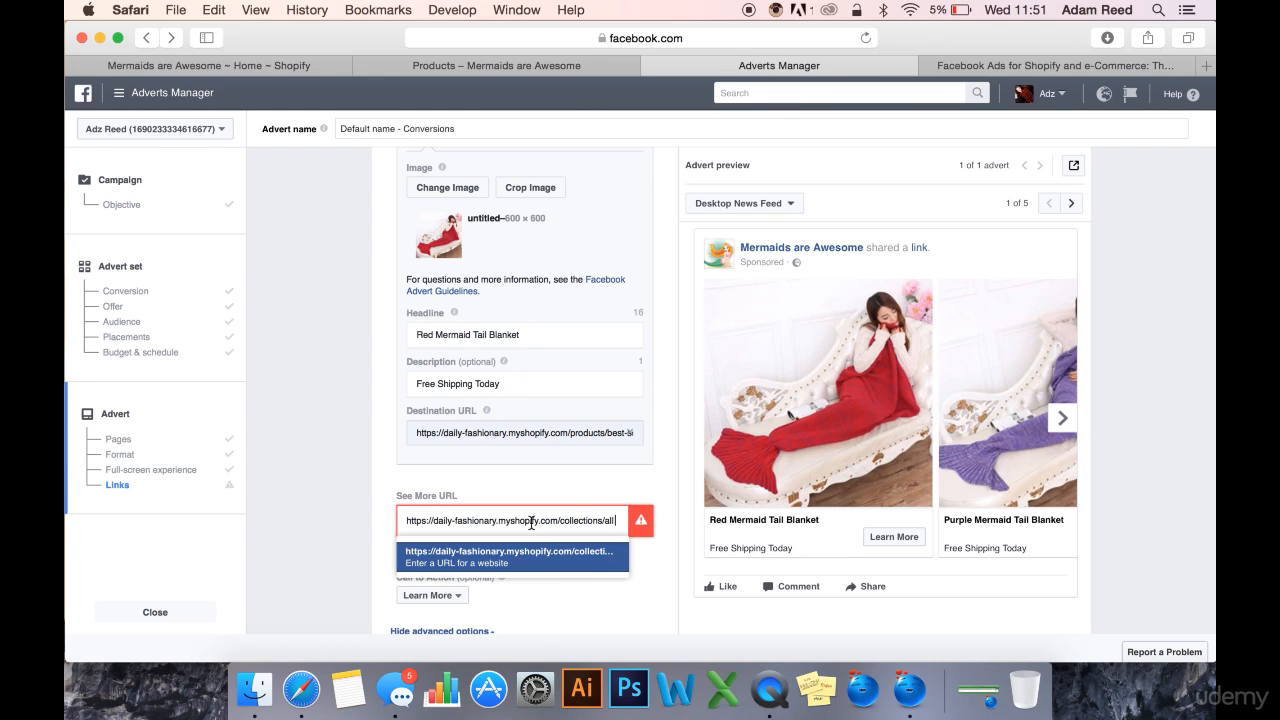
click(572, 556)
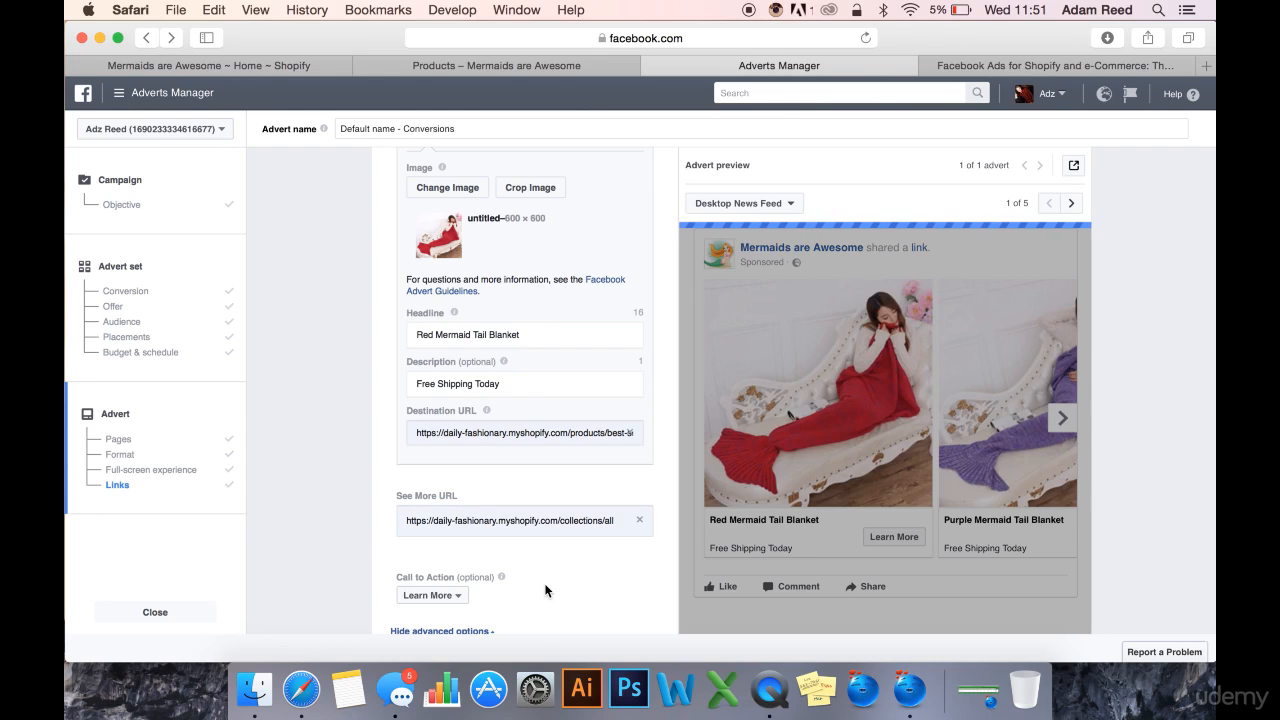
Step: Change the advert's call to action to Shop Now
scroll(545, 590, down, 3)
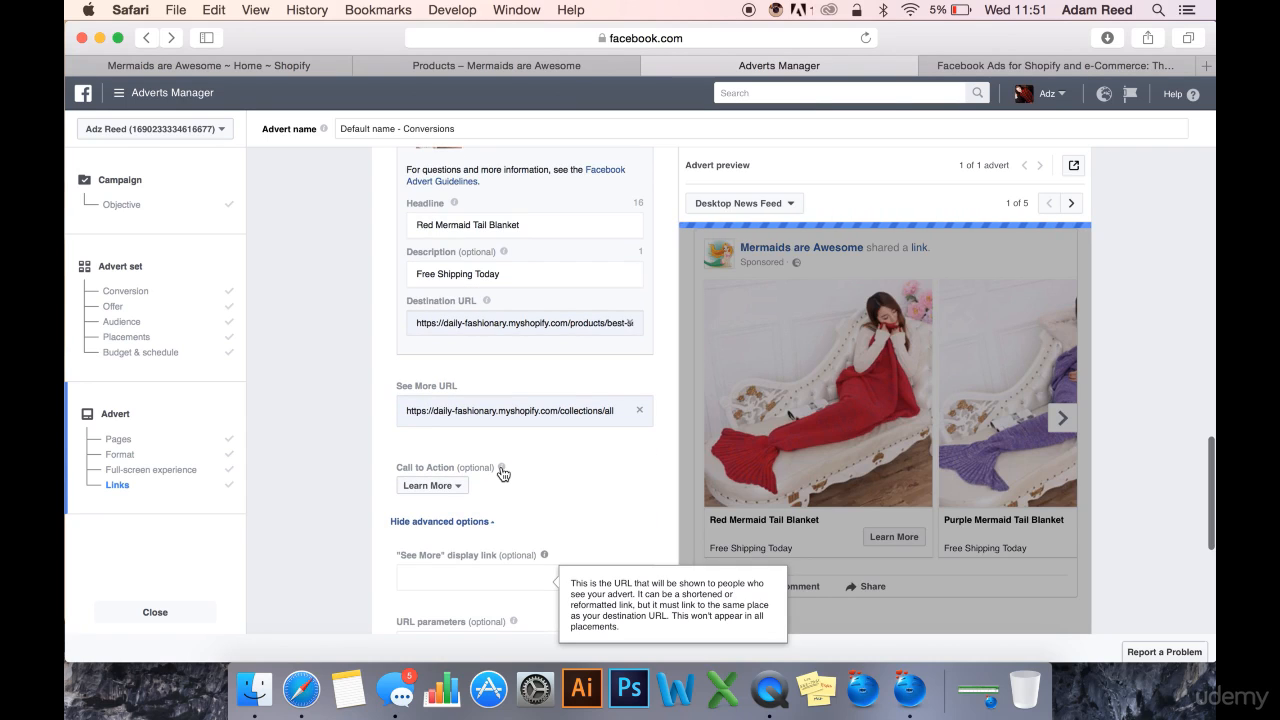
click(450, 486)
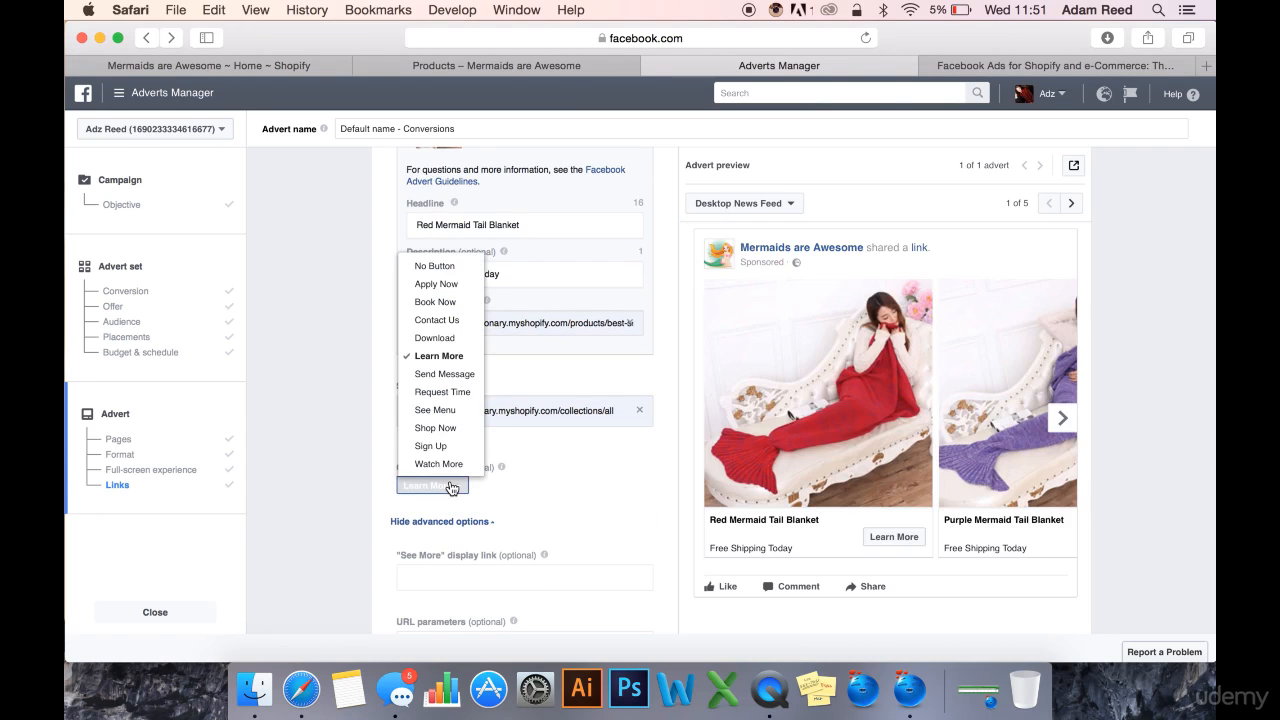
click(436, 428)
scroll(605, 503, down, 1)
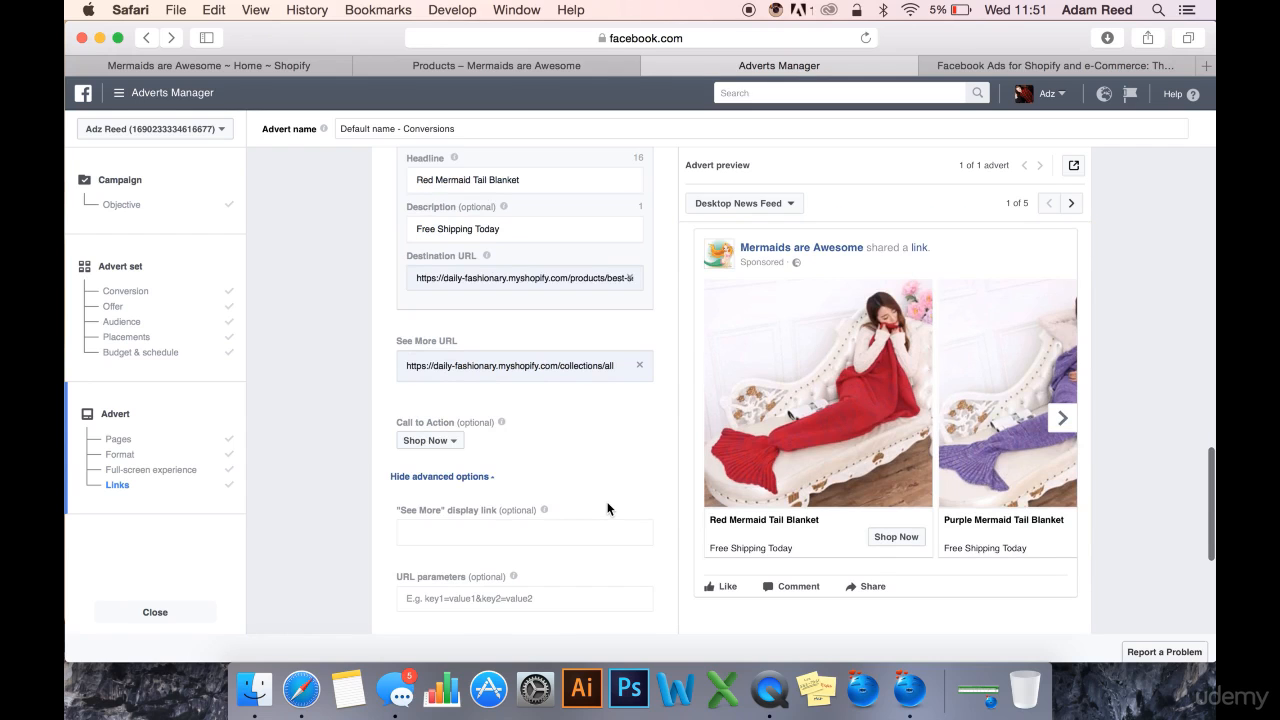
scroll(616, 472, down, 3)
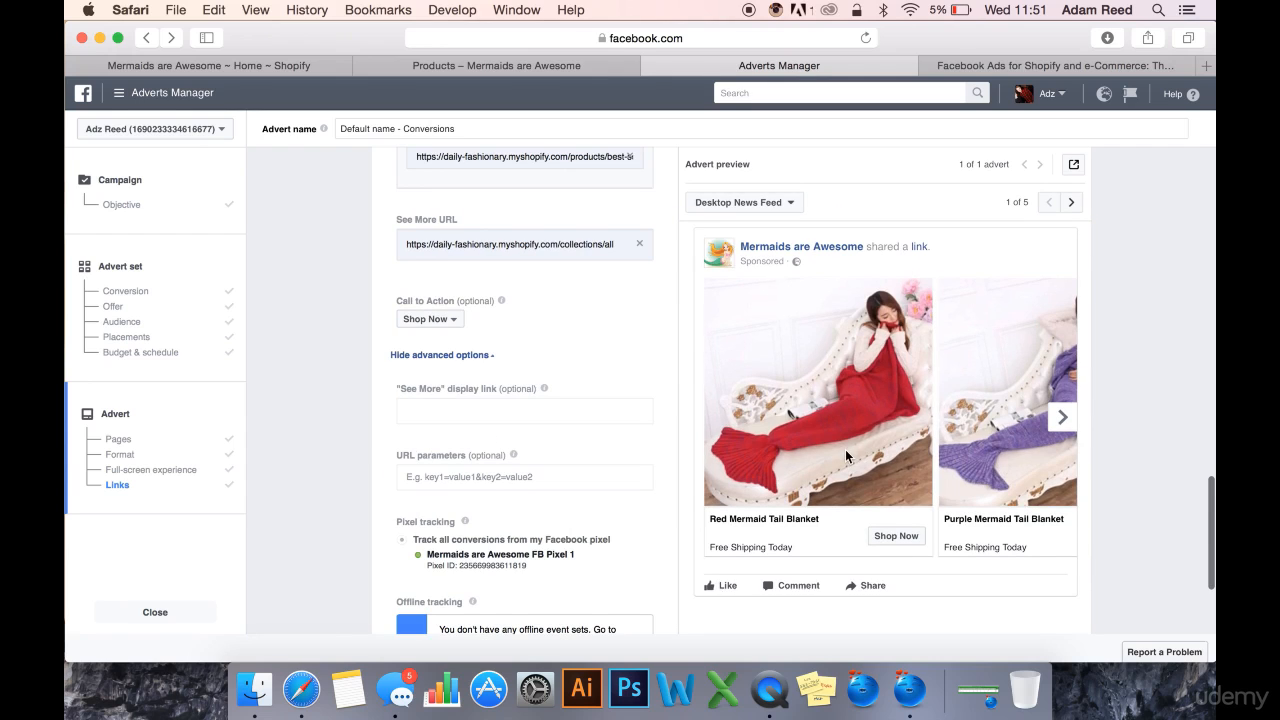
click(440, 312)
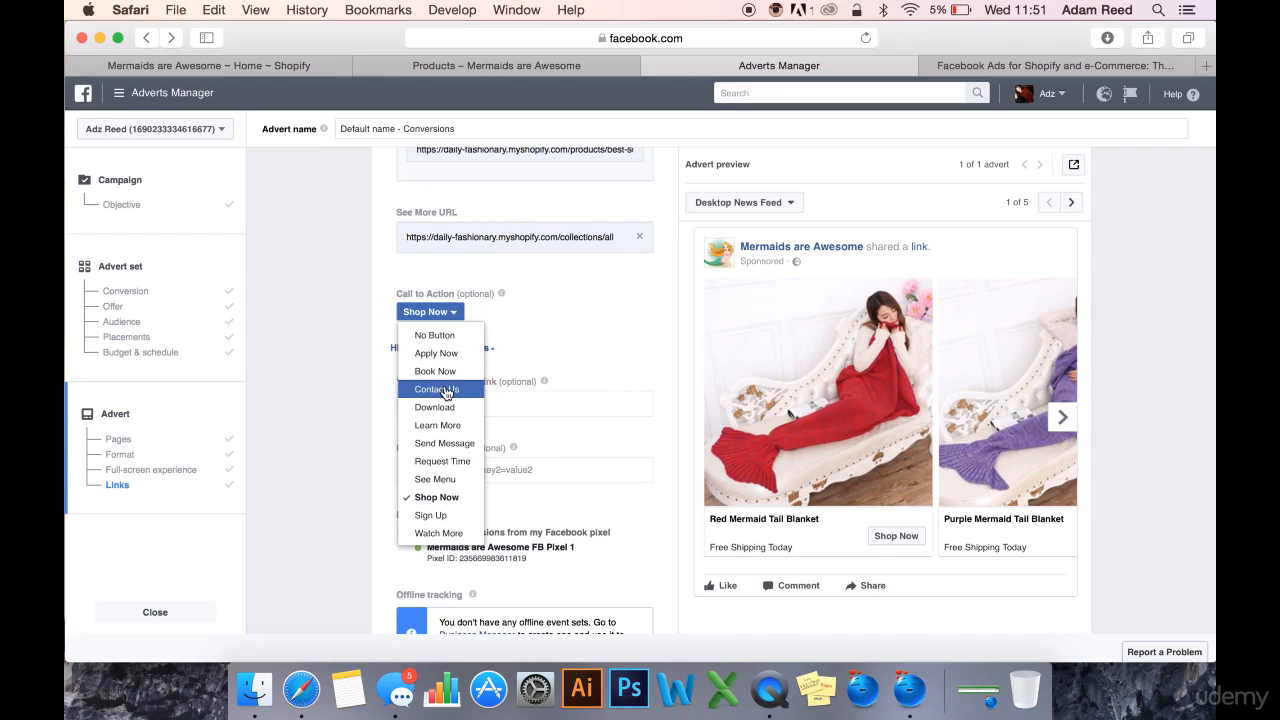
click(559, 331)
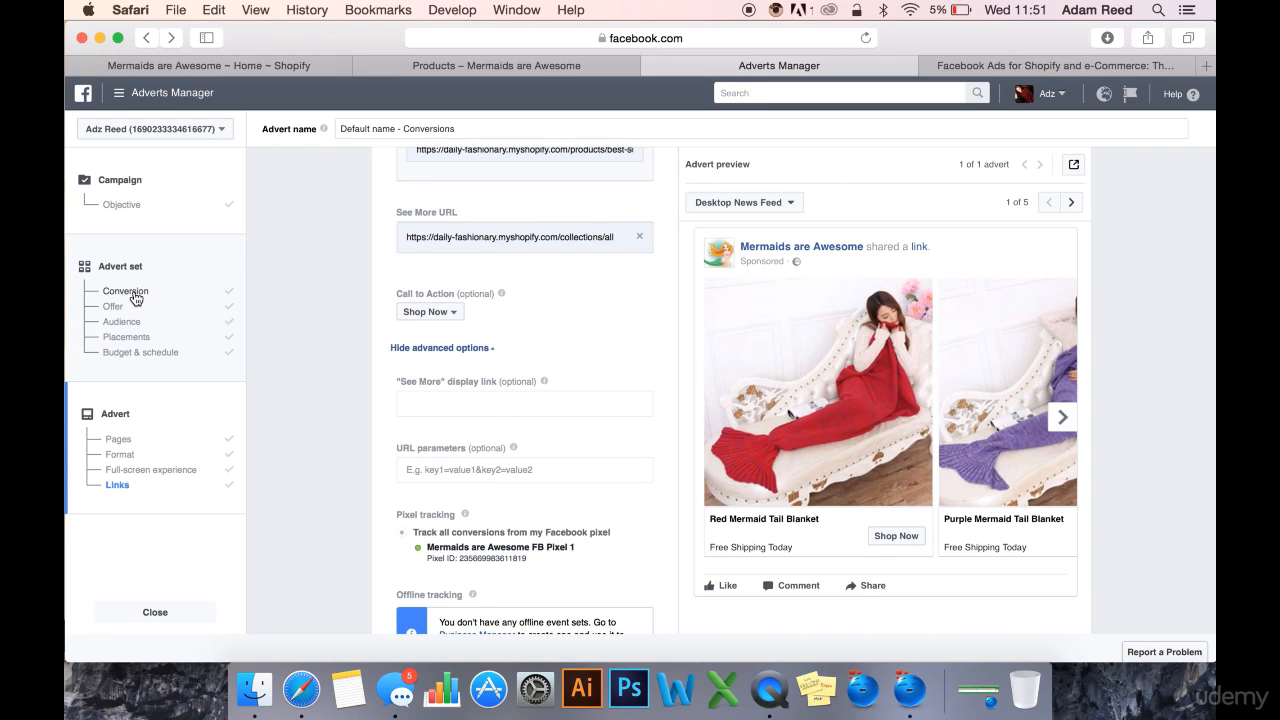
Step: Page through the carousel cards in the advert preview up to the end card
scroll(535, 358, down, 1)
scroll(537, 355, down, 1)
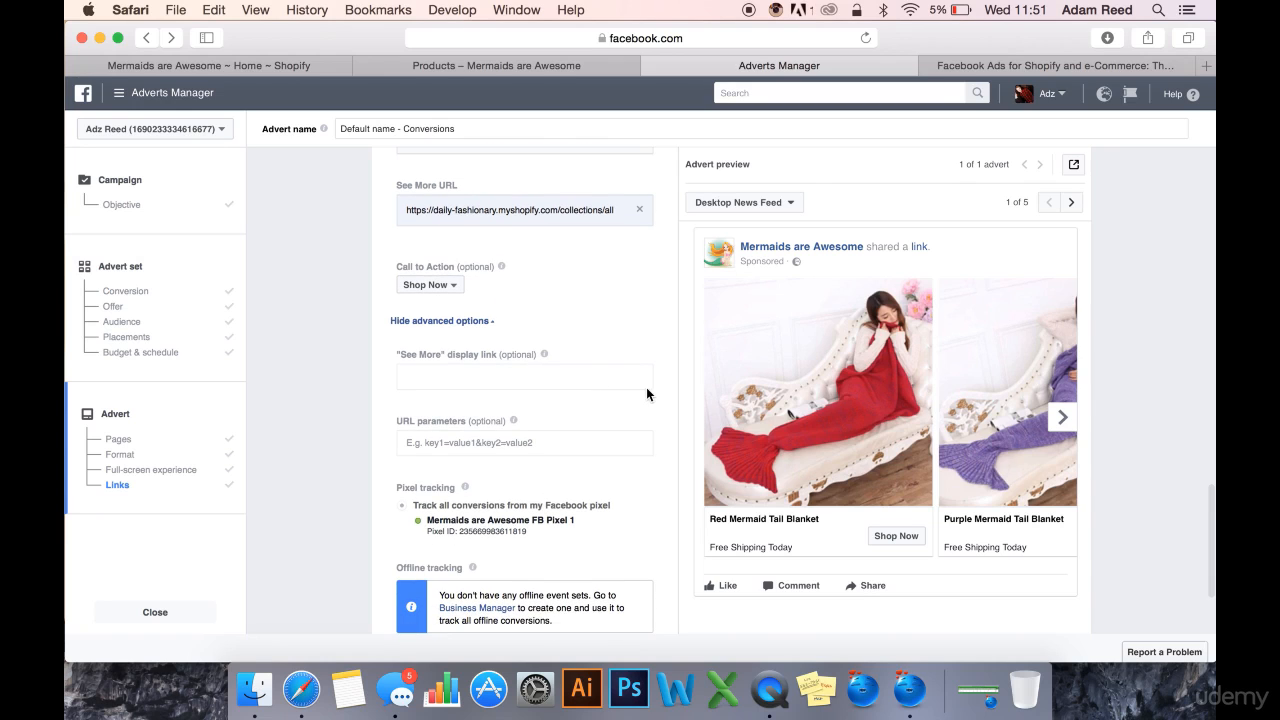
click(1062, 418)
click(1062, 418)
click(1062, 418)
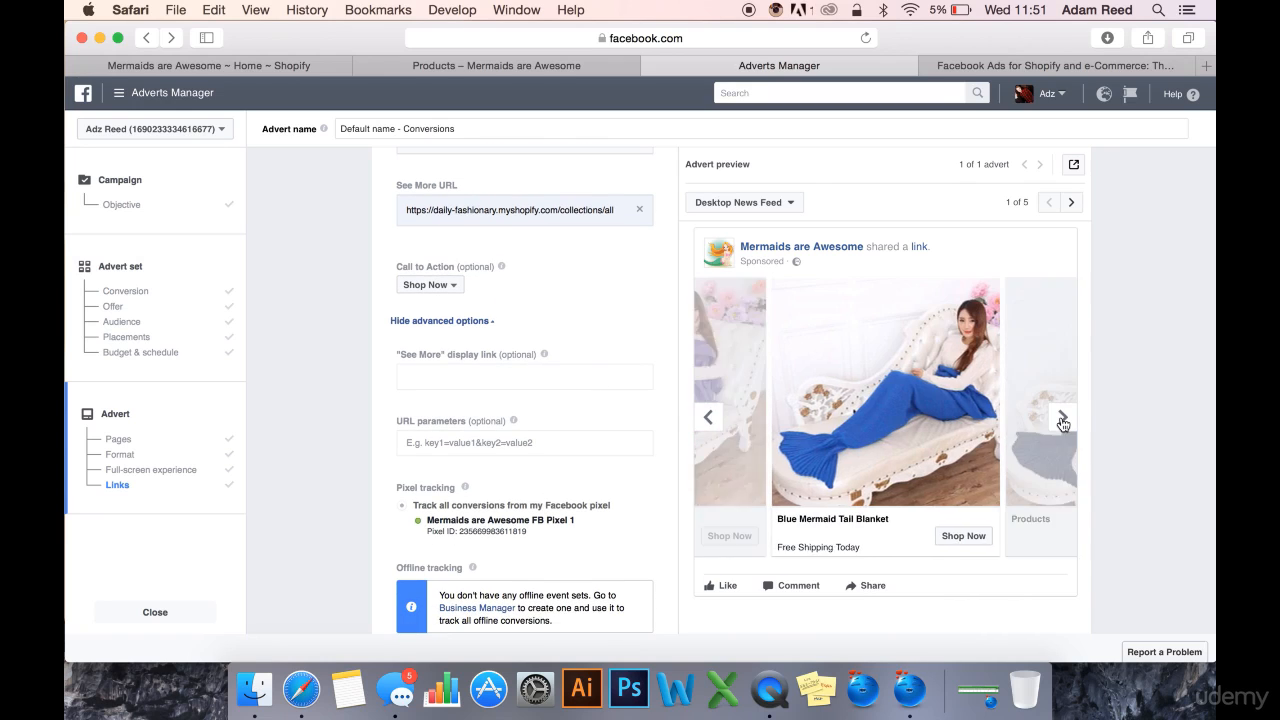
click(1062, 418)
Step: Set the "See More" display link to Mermaidsareawesome.com and check it on the preview's end card
click(475, 378)
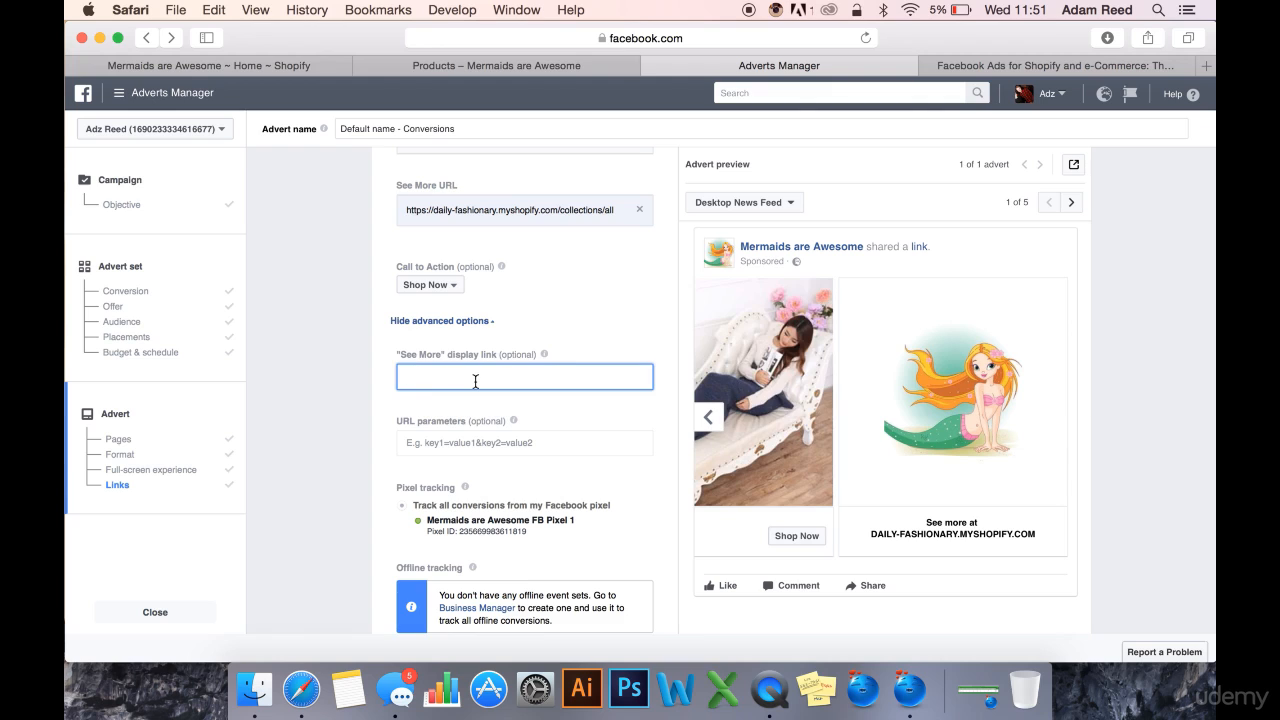
text(Merm)
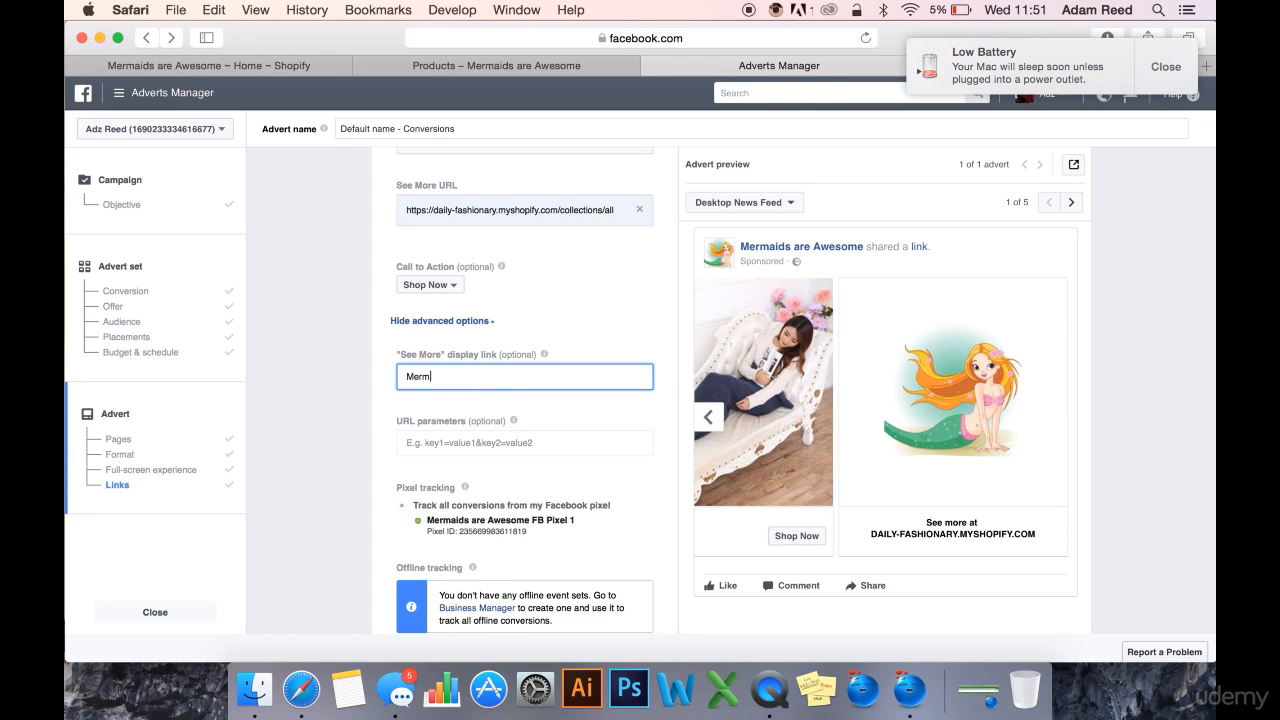
text(aidsareawesome.com)
click(1166, 68)
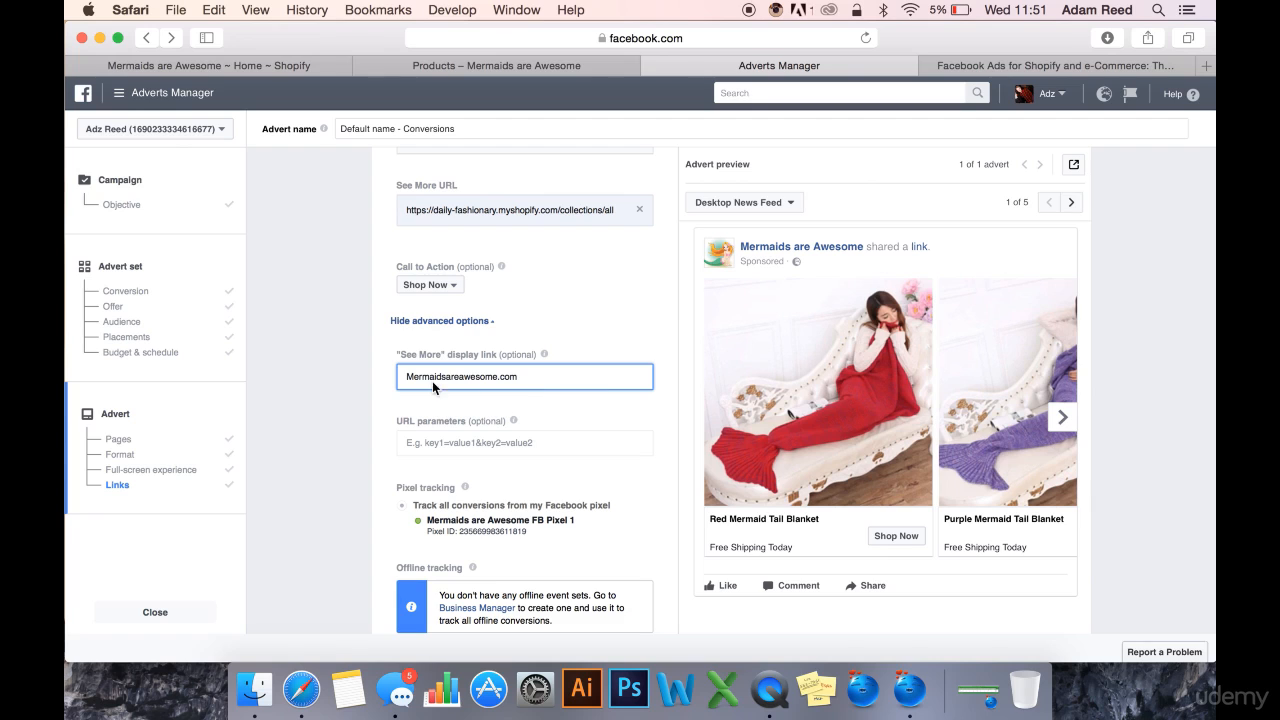
drag(538, 380, 408, 380)
click(600, 403)
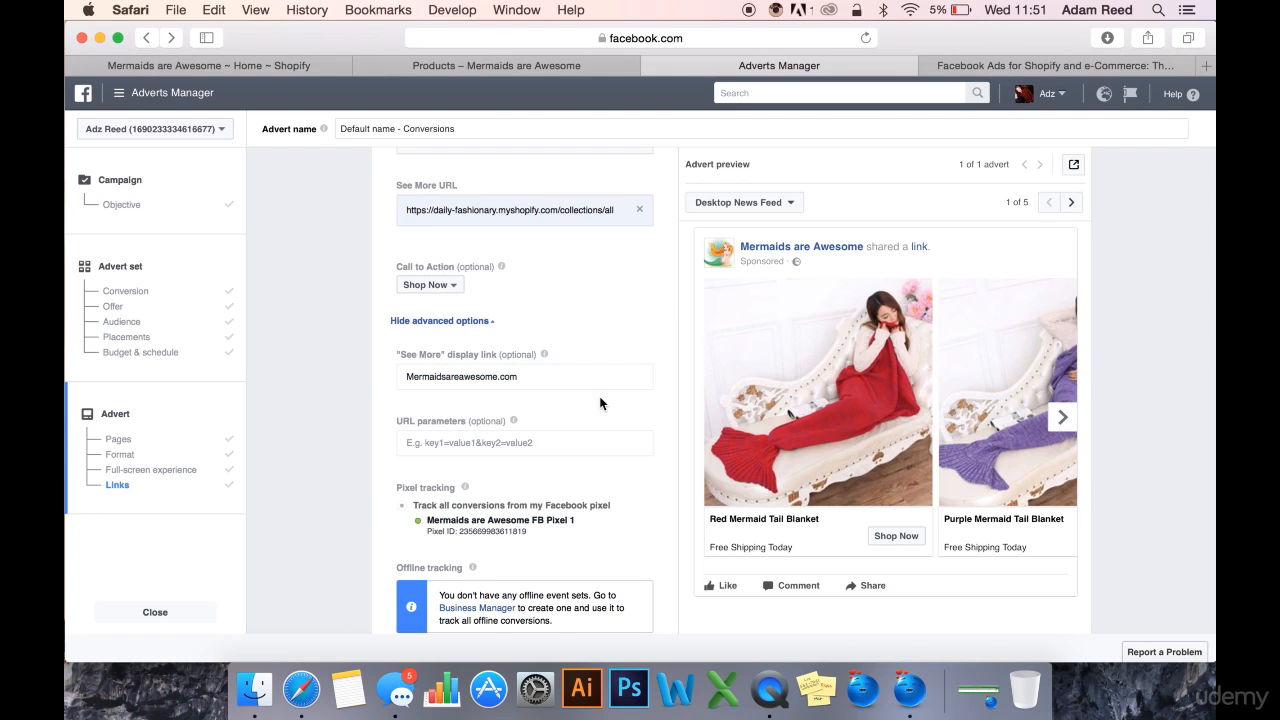
click(1063, 418)
click(1063, 418)
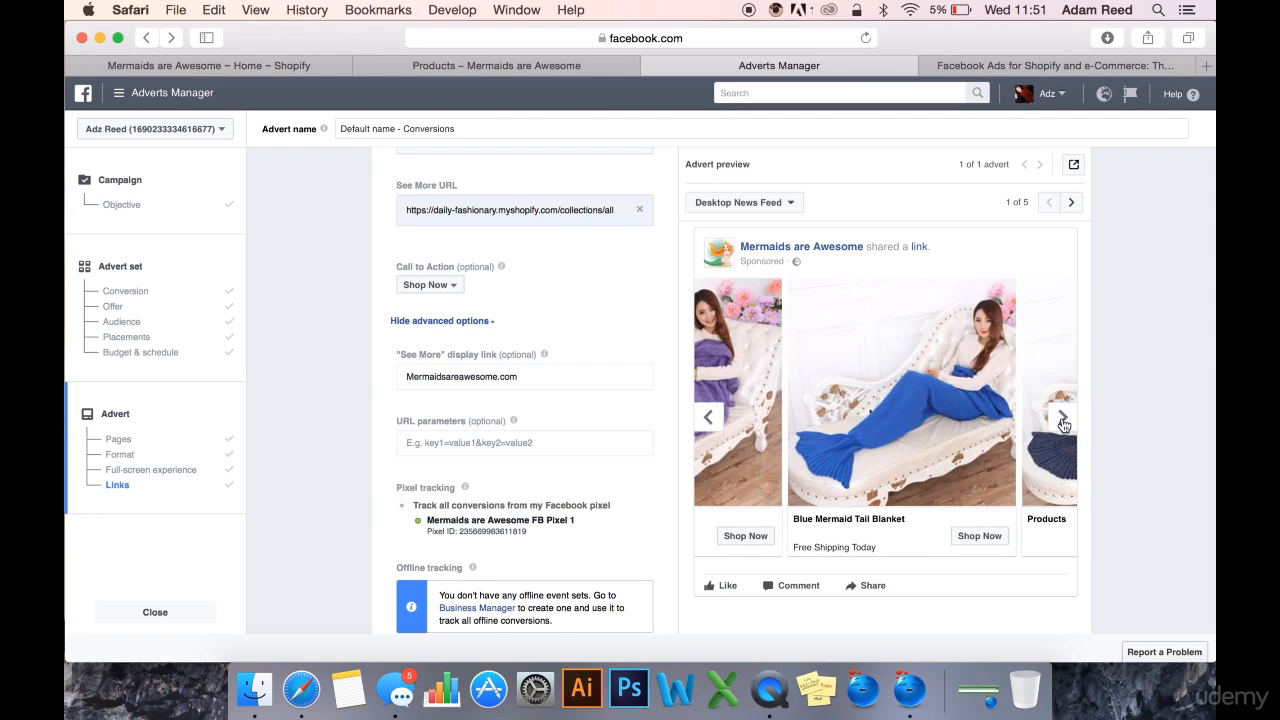
click(1063, 418)
click(1063, 418)
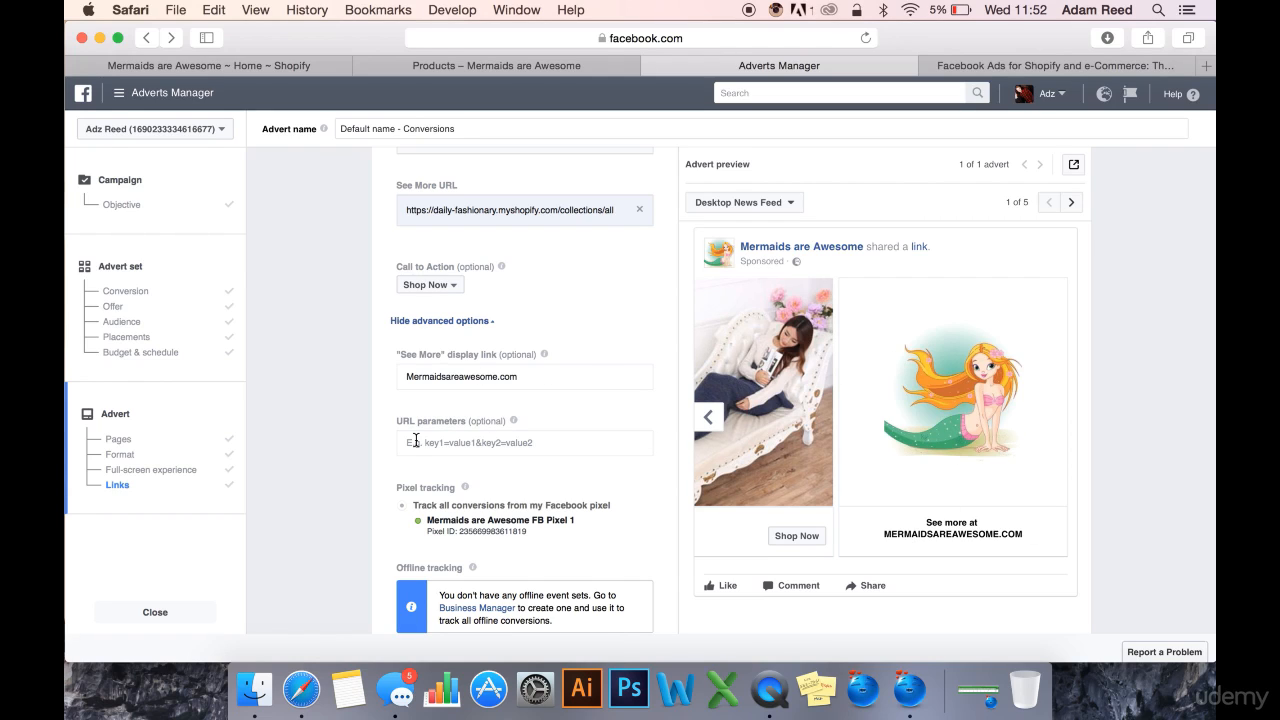
Step: Write the advert text "⚠️ Free Shipping Today!" with "Sale Ends Soon! Click the Image to get Yours Now 💙" on a separate line below
scroll(480, 400, down, 5)
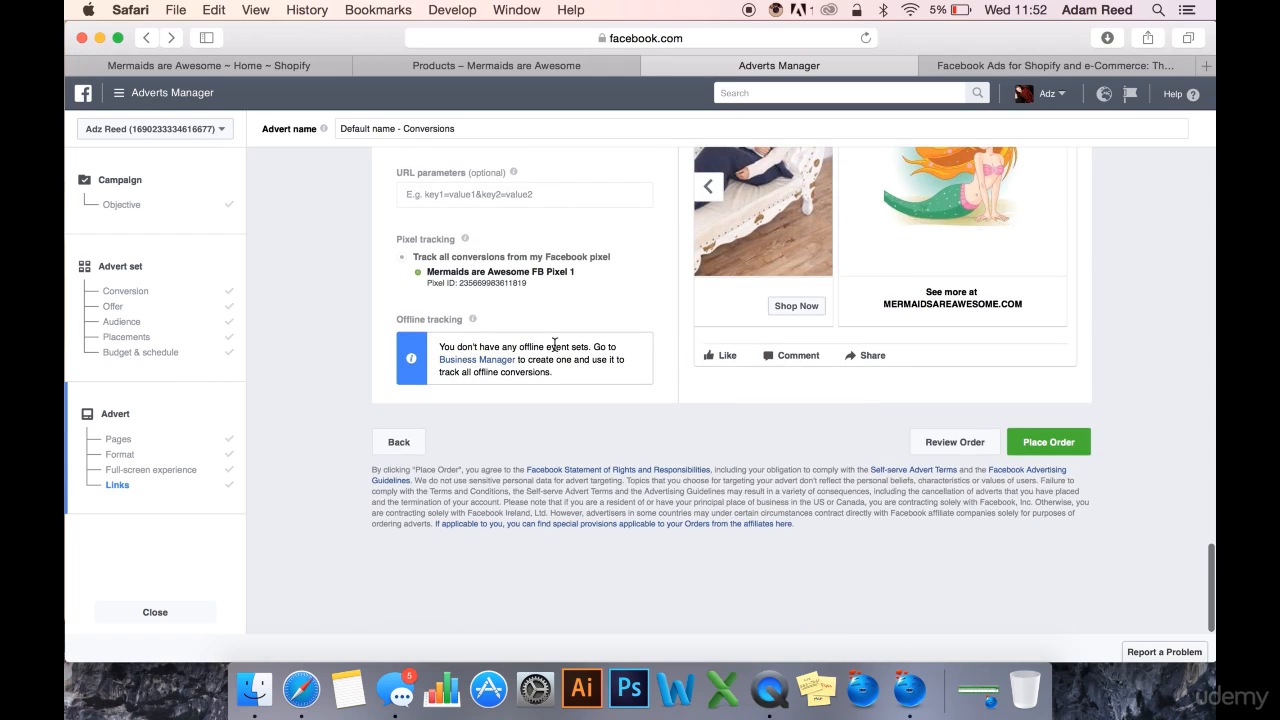
scroll(555, 345, up, 10)
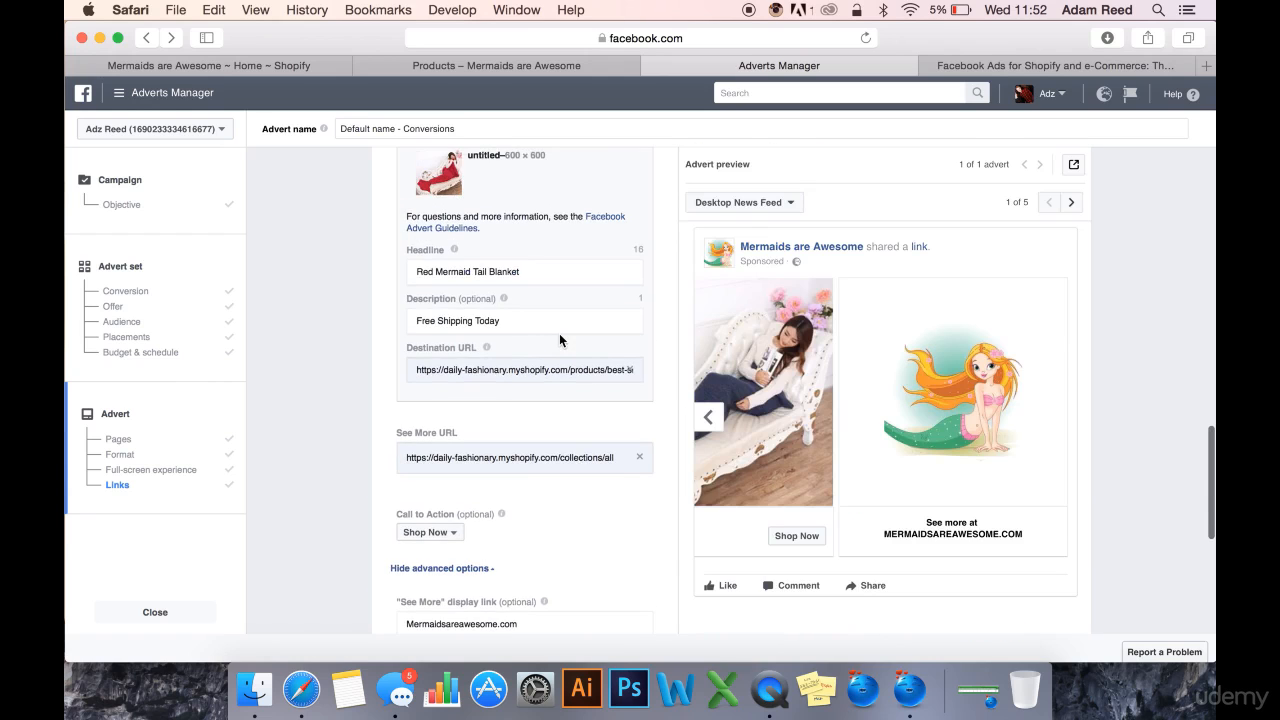
scroll(559, 333, up, 10)
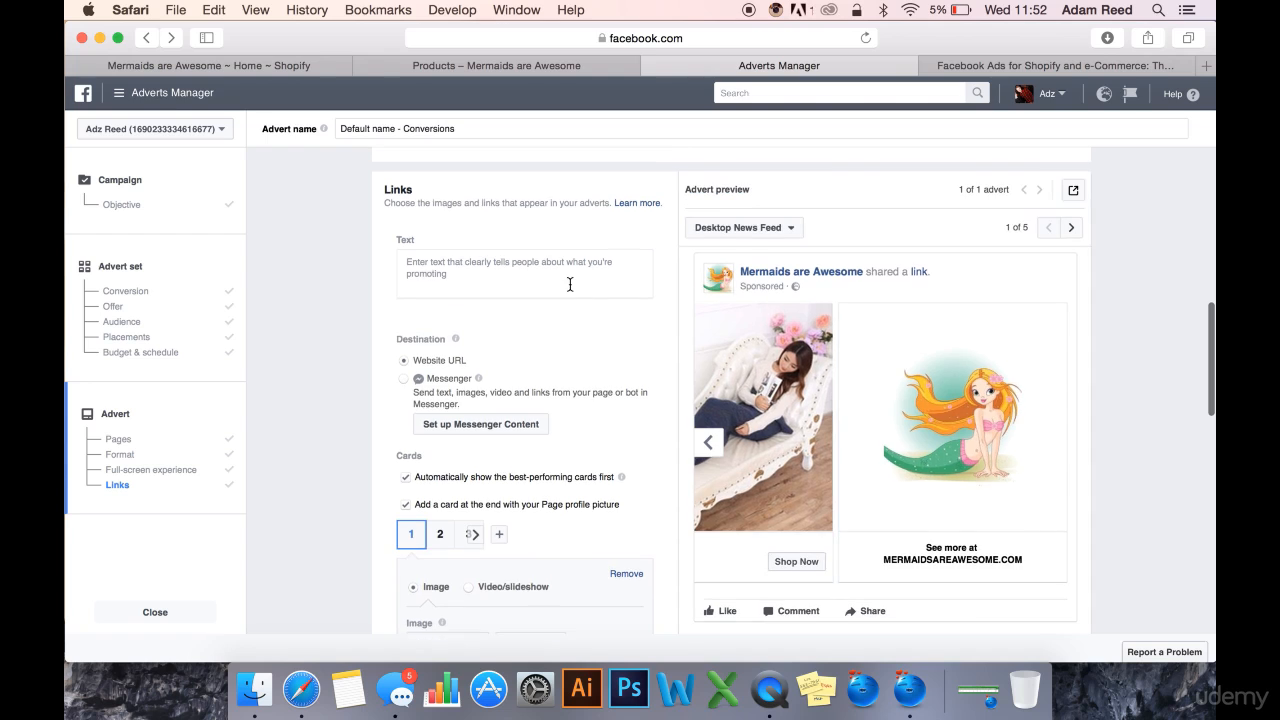
scroll(552, 310, up, 1)
click(545, 341)
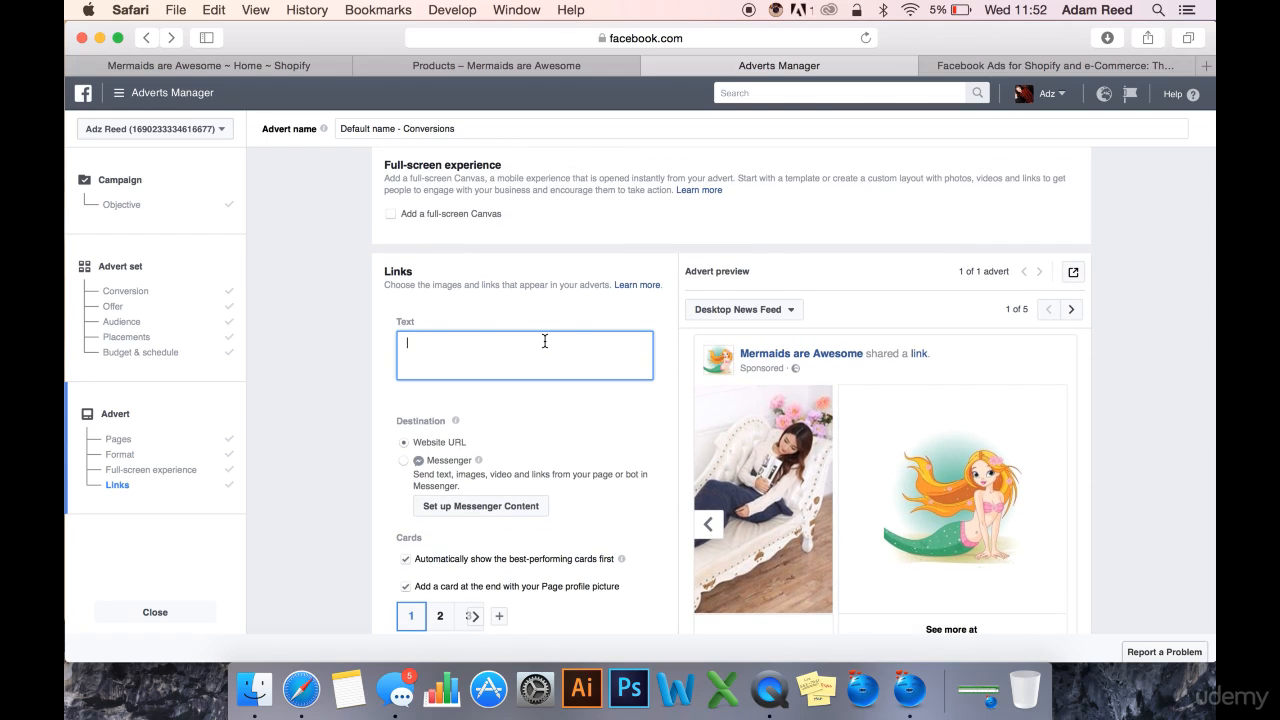
text(⚠ Free Shipping Today!   Sale Ends Soon! Click the Image to get Yours Now 💙)
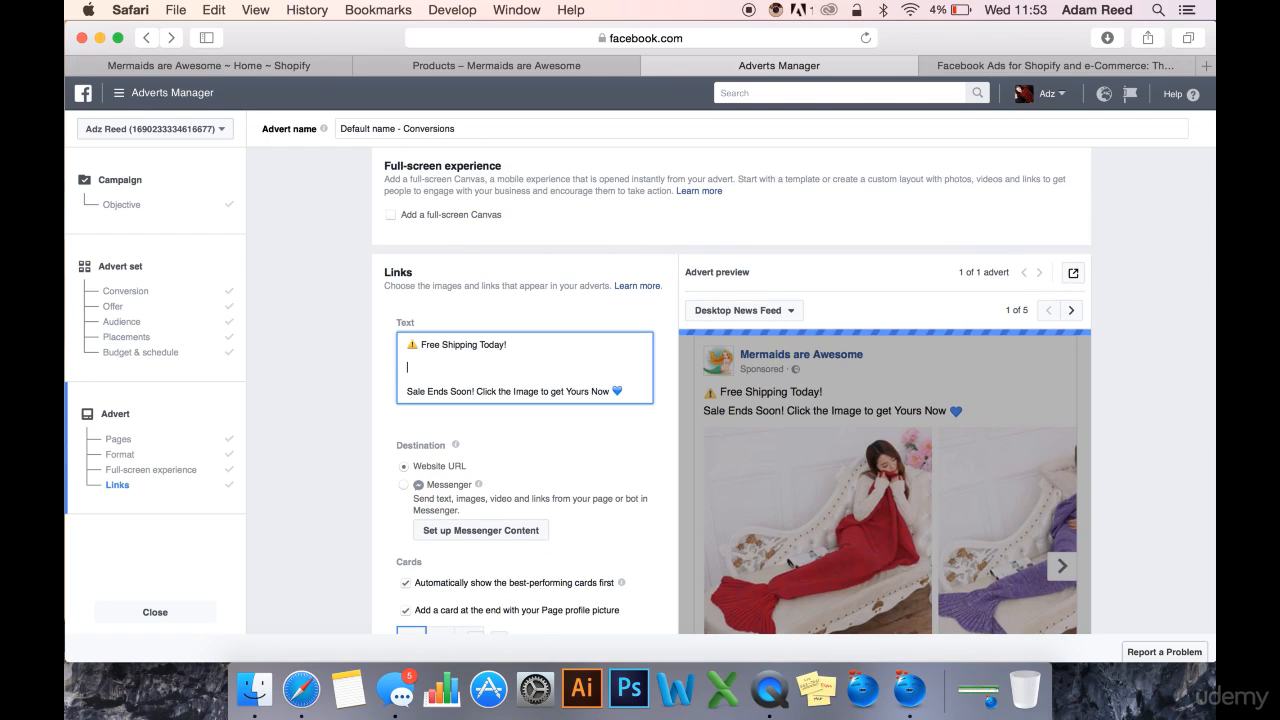
Step: Insert a line with a right-arrow emoji and "Great Customer Service" between the two lines of the advert text
key(ctrl+super+space)
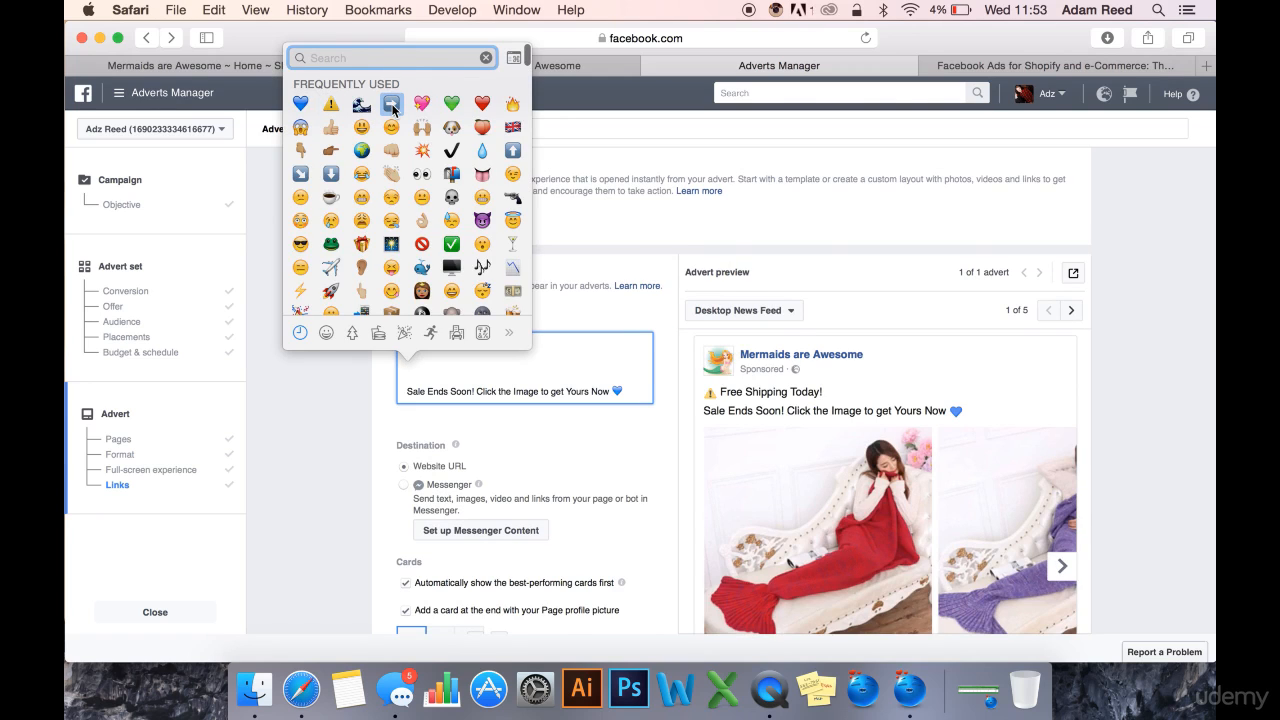
click(392, 104)
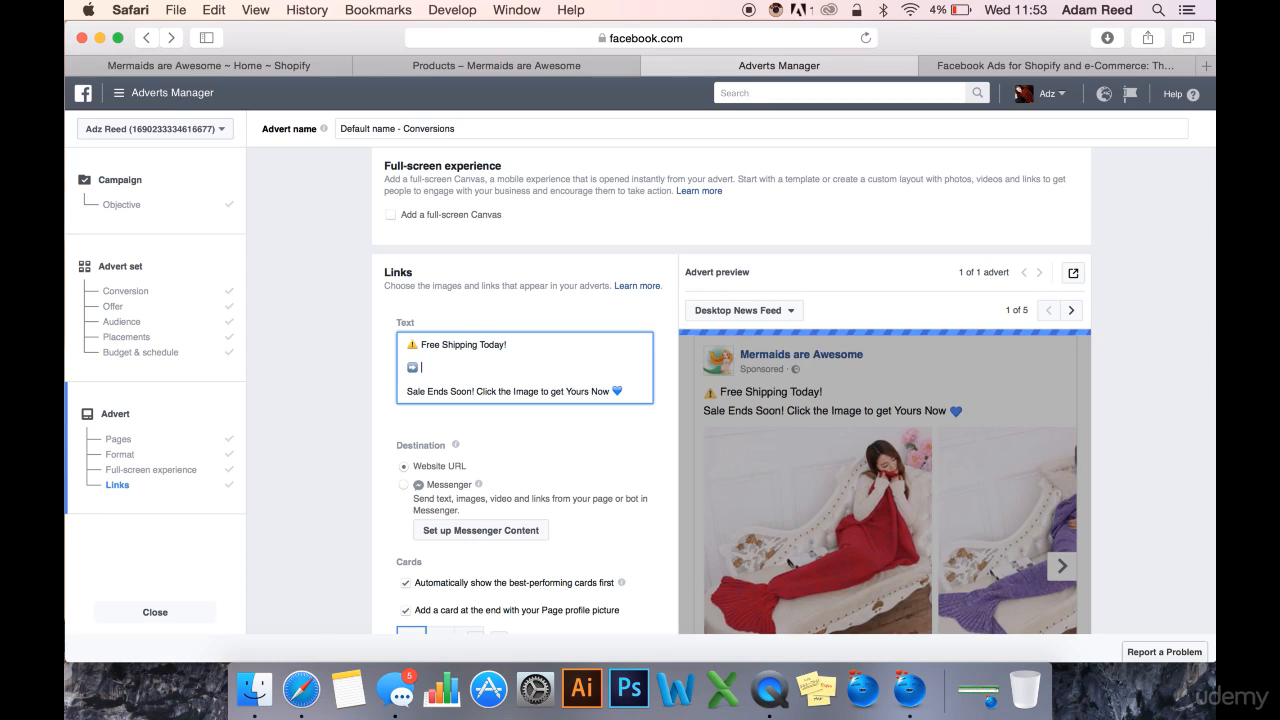
text(Great Cus)
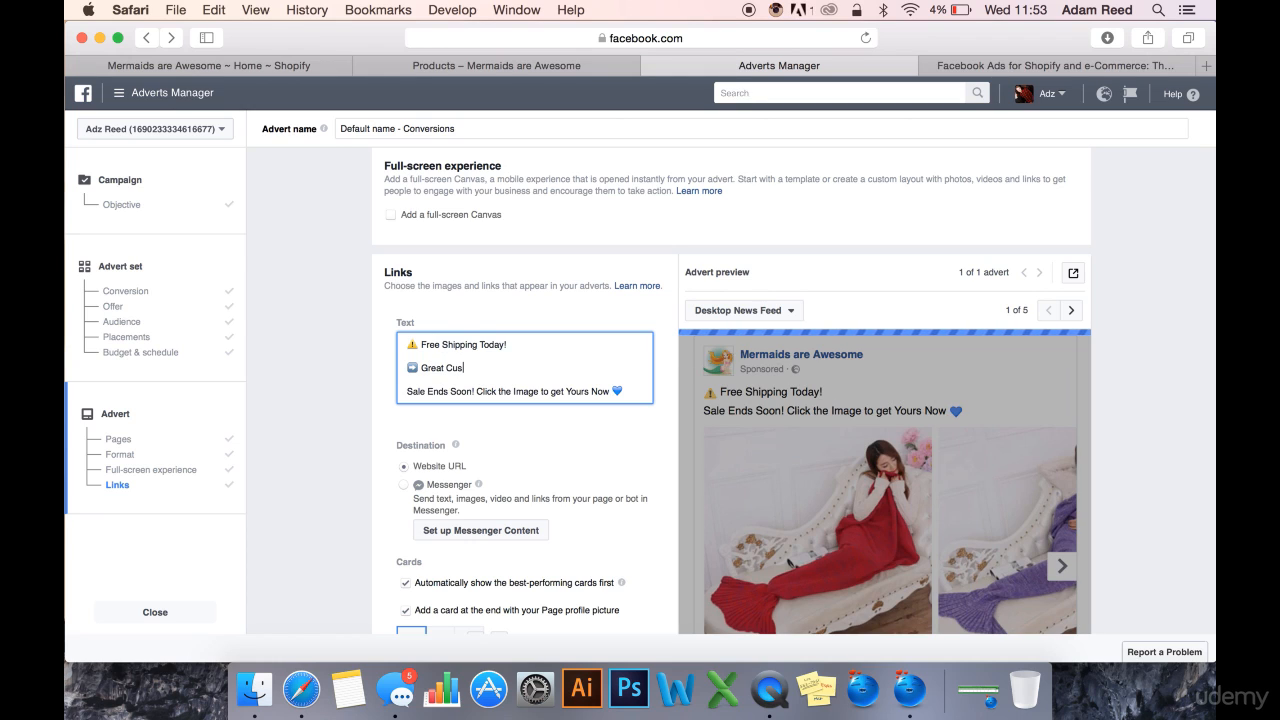
text(tomer)
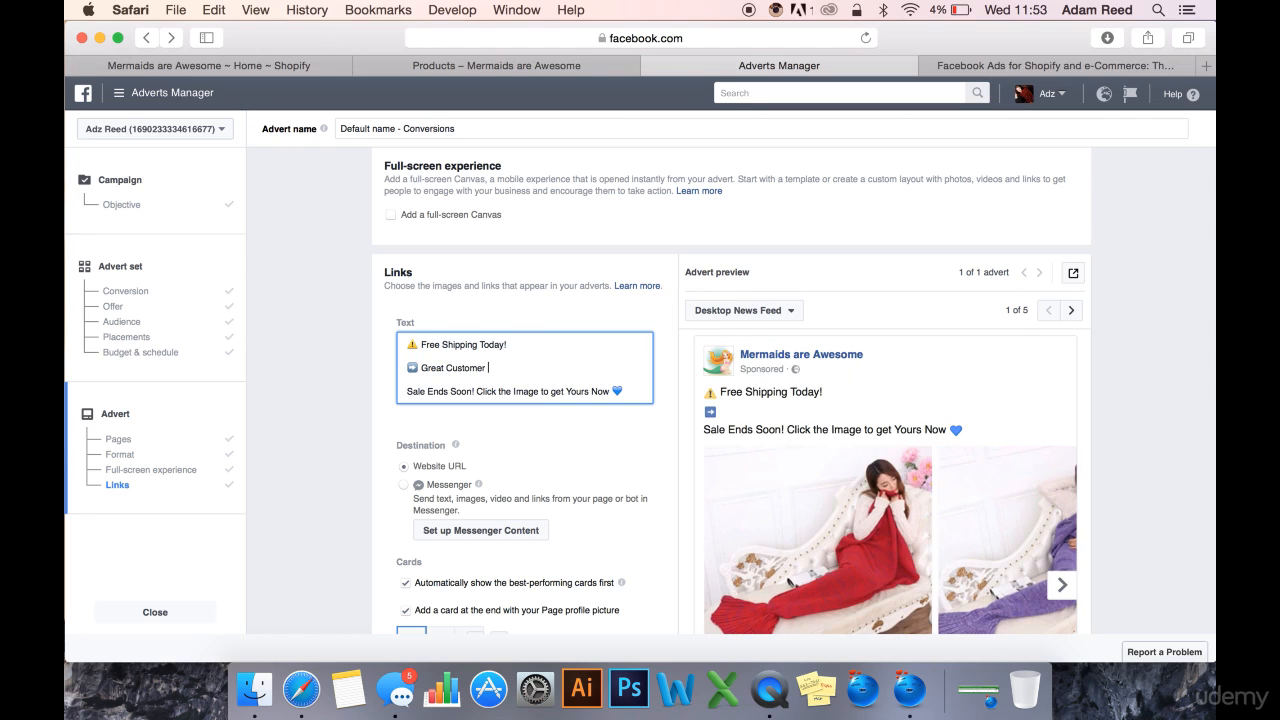
text( Ser)
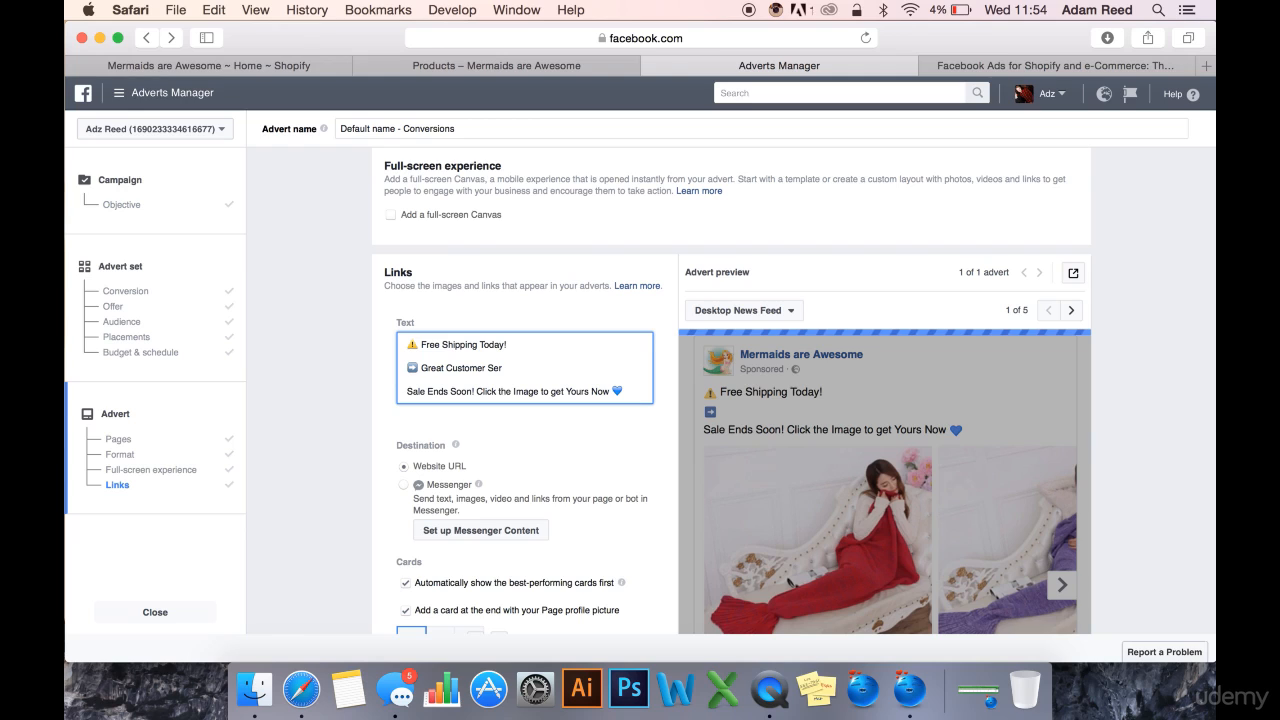
text(vice)
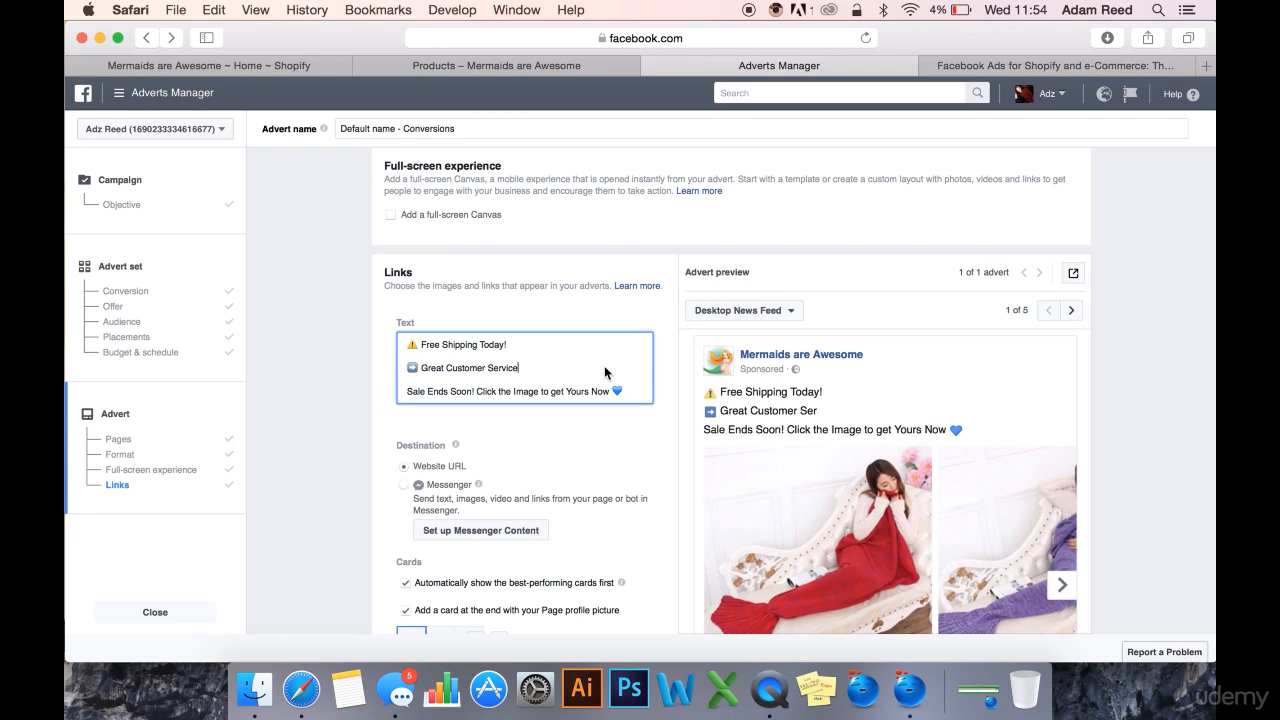
Step: Start a second right-arrow emoji line below "Great Customer Service" in the advert text
key(Return)
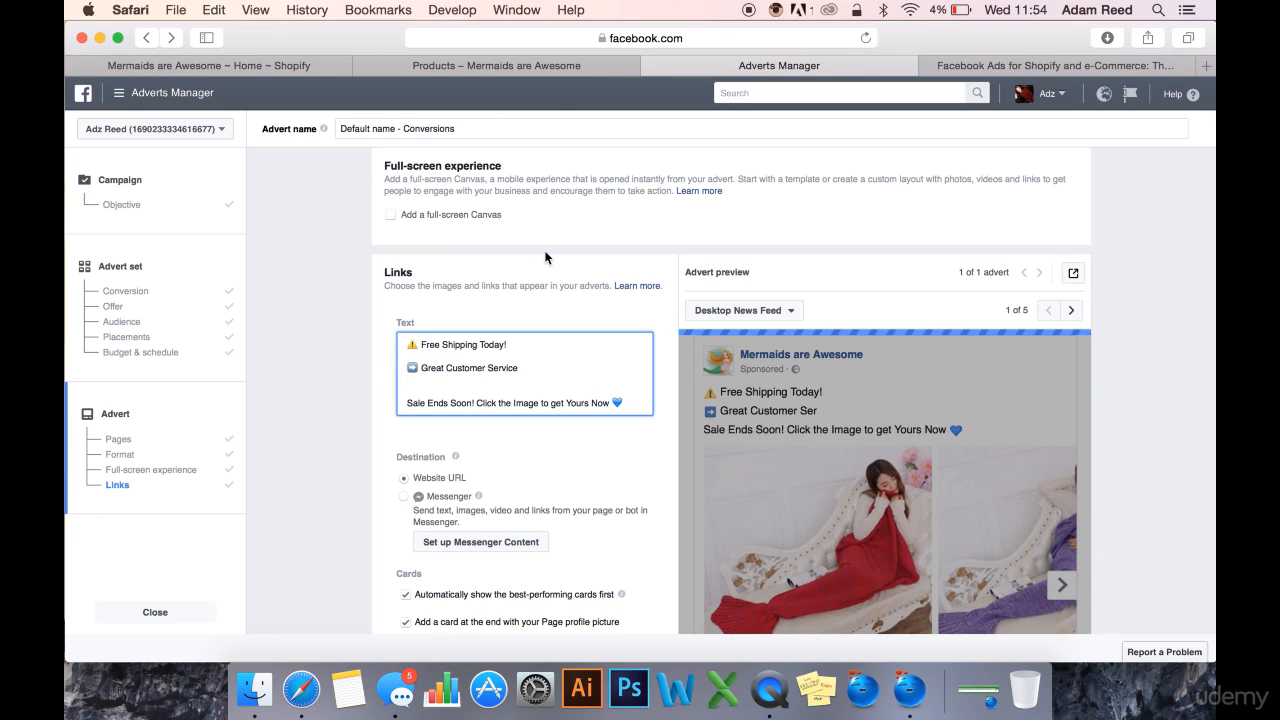
key(ctrl+super+space)
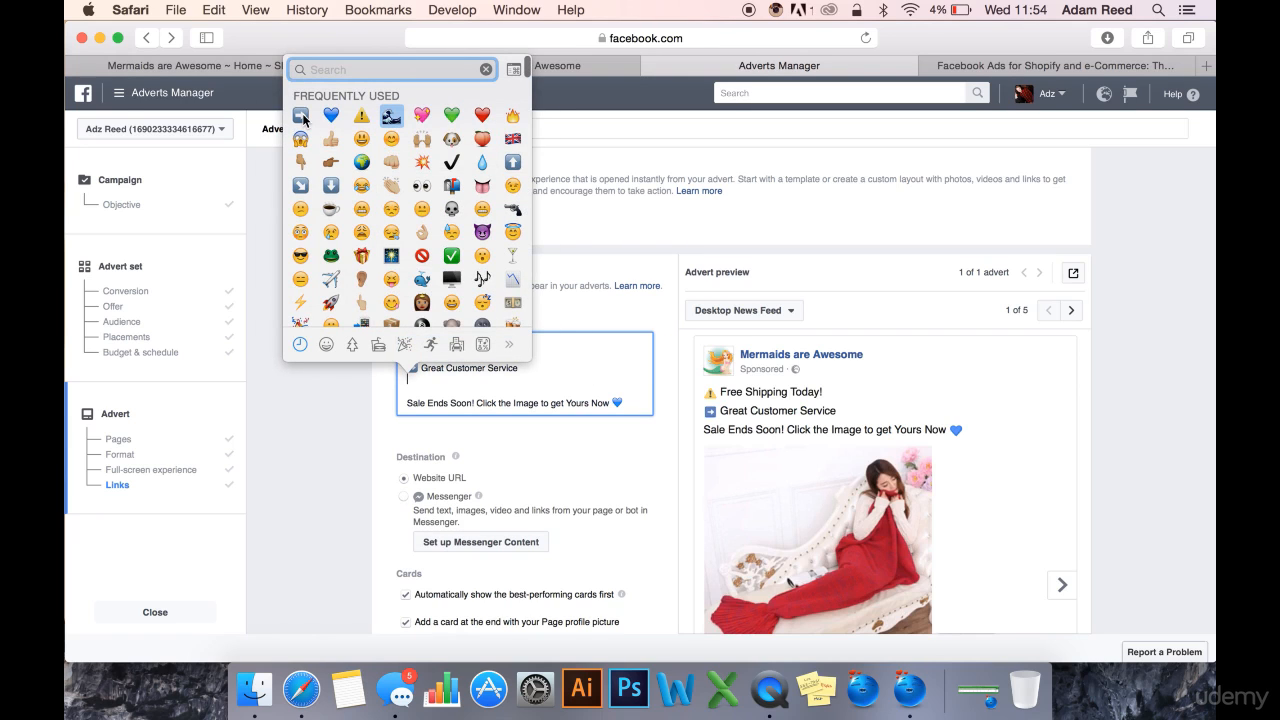
click(302, 116)
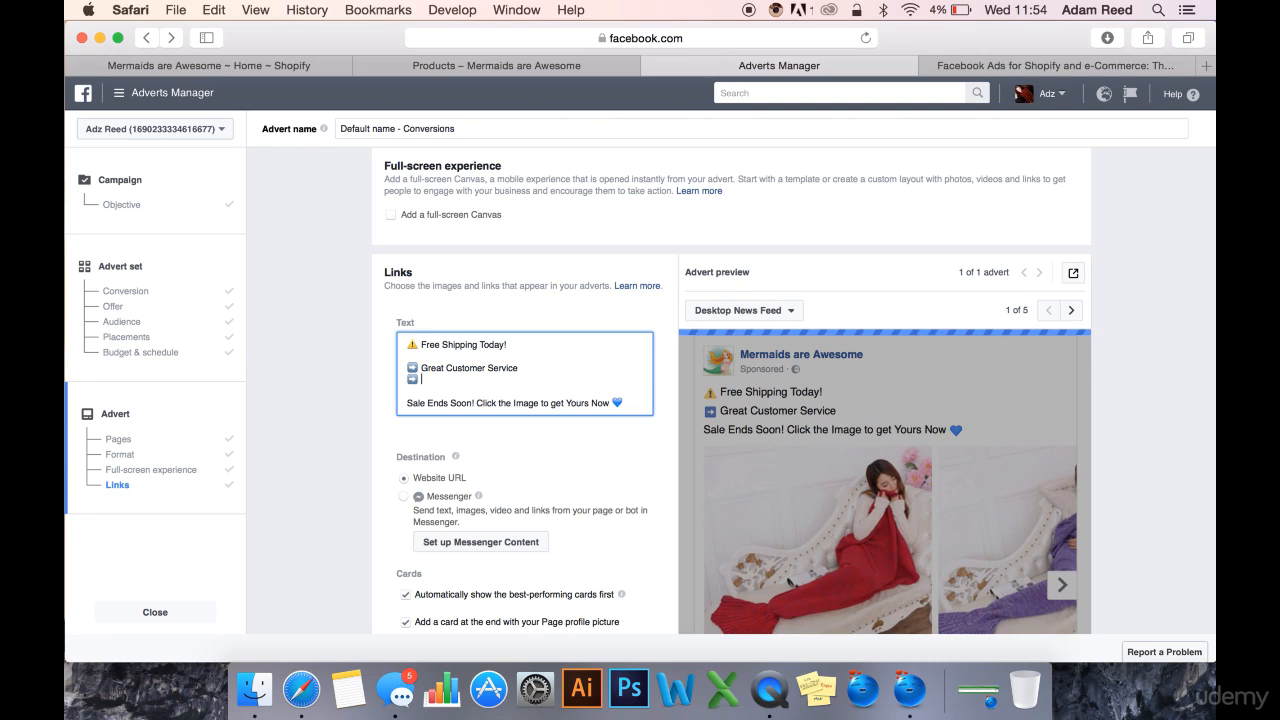
text(Fee Ship)
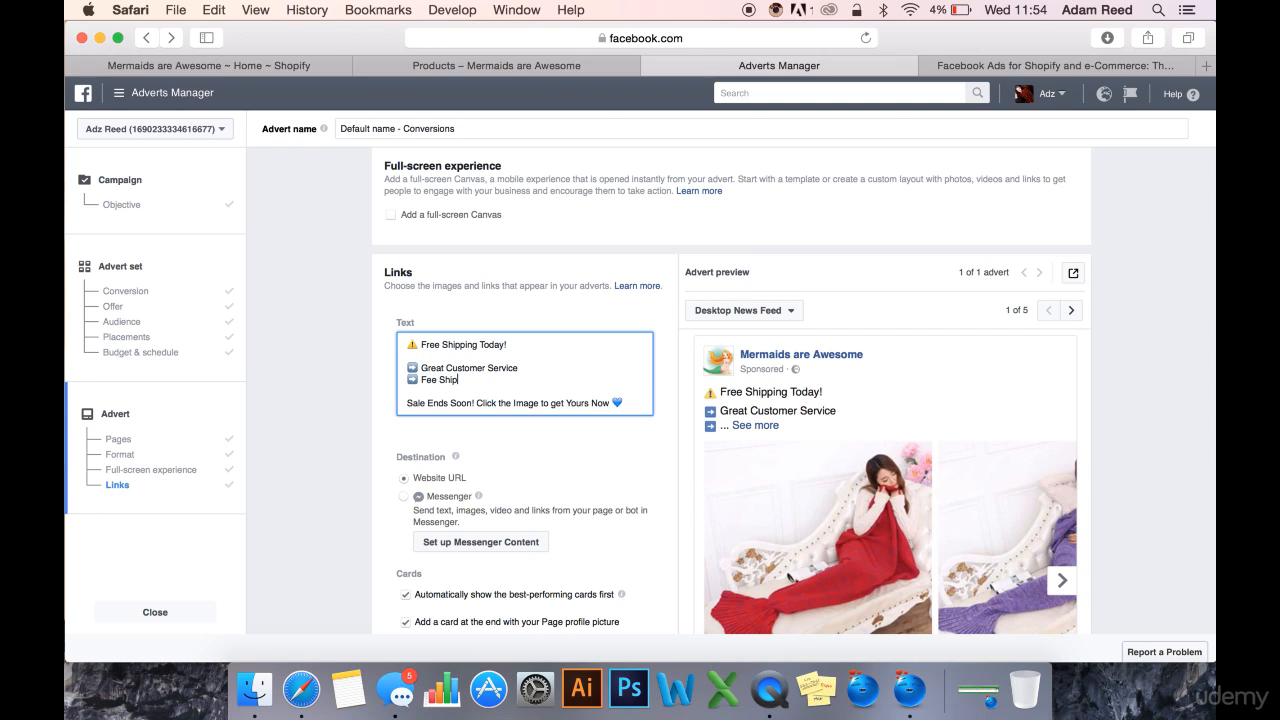
key(BackSpace)
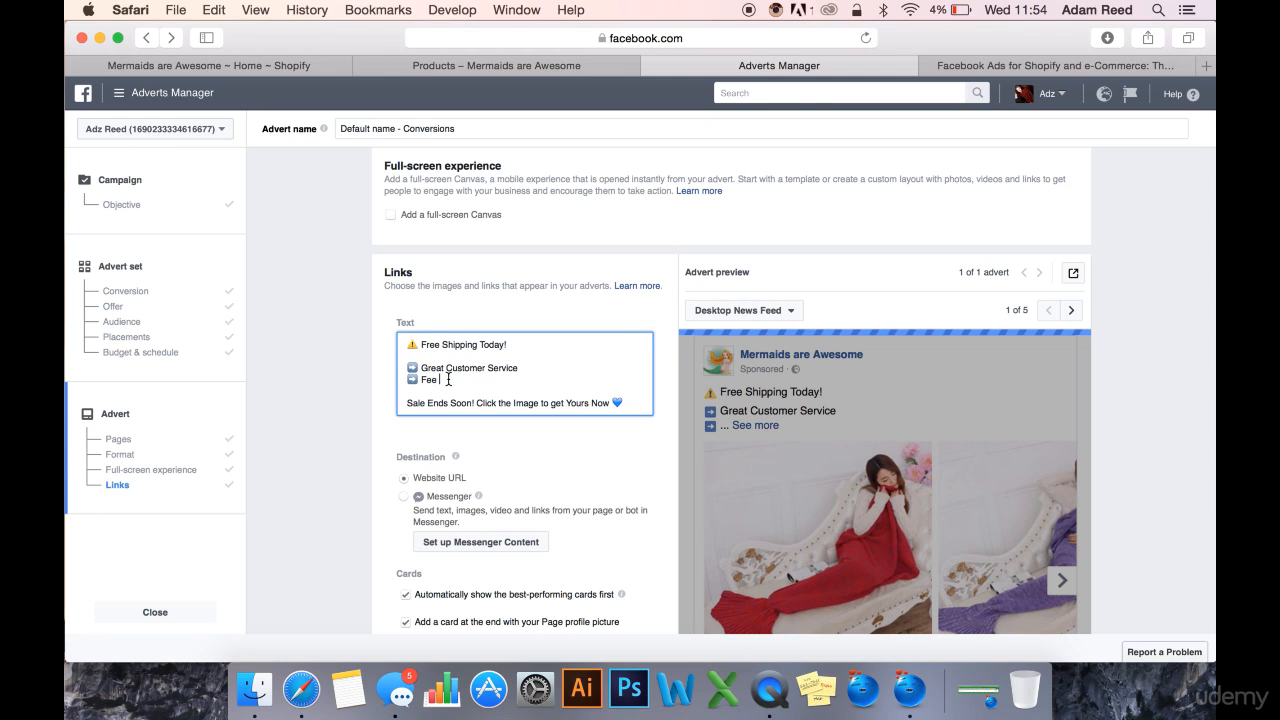
Step: Remove both arrow lines from the advert text, leaving one blank line between the shipping and sale lines
drag(464, 381, 402, 367)
key(BackSpace)
key(BackSpace)
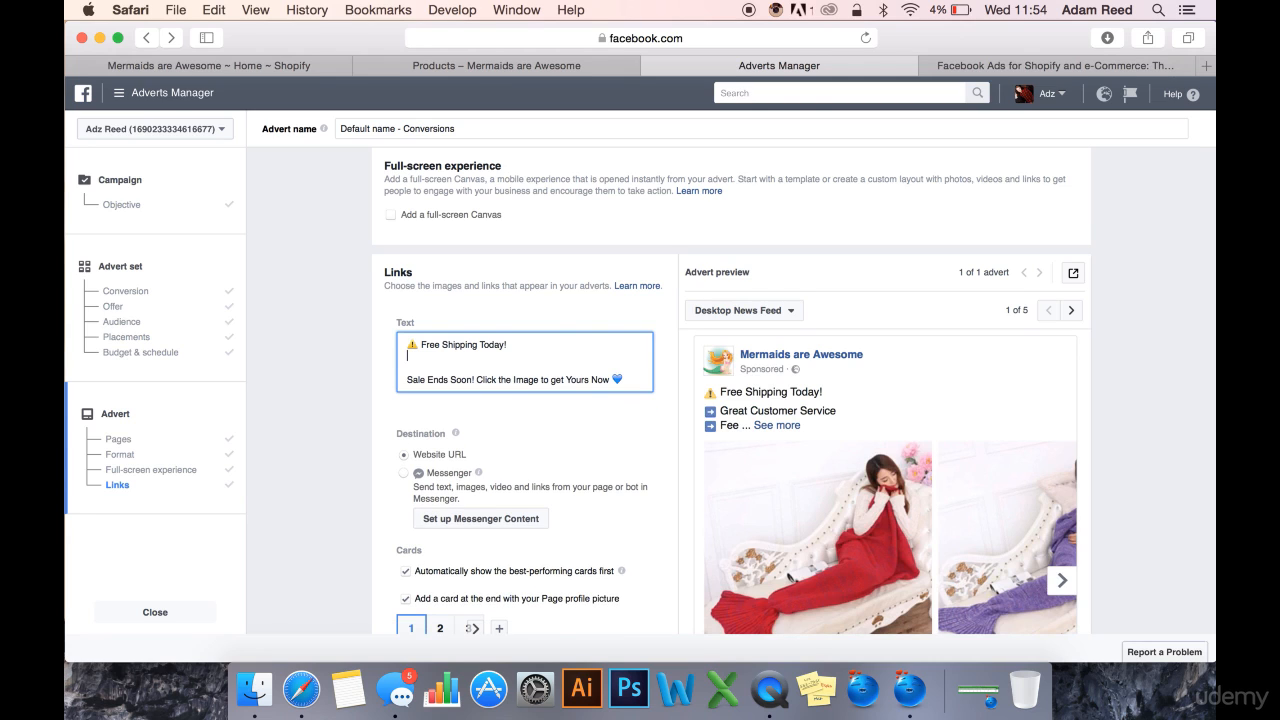
key(BackSpace)
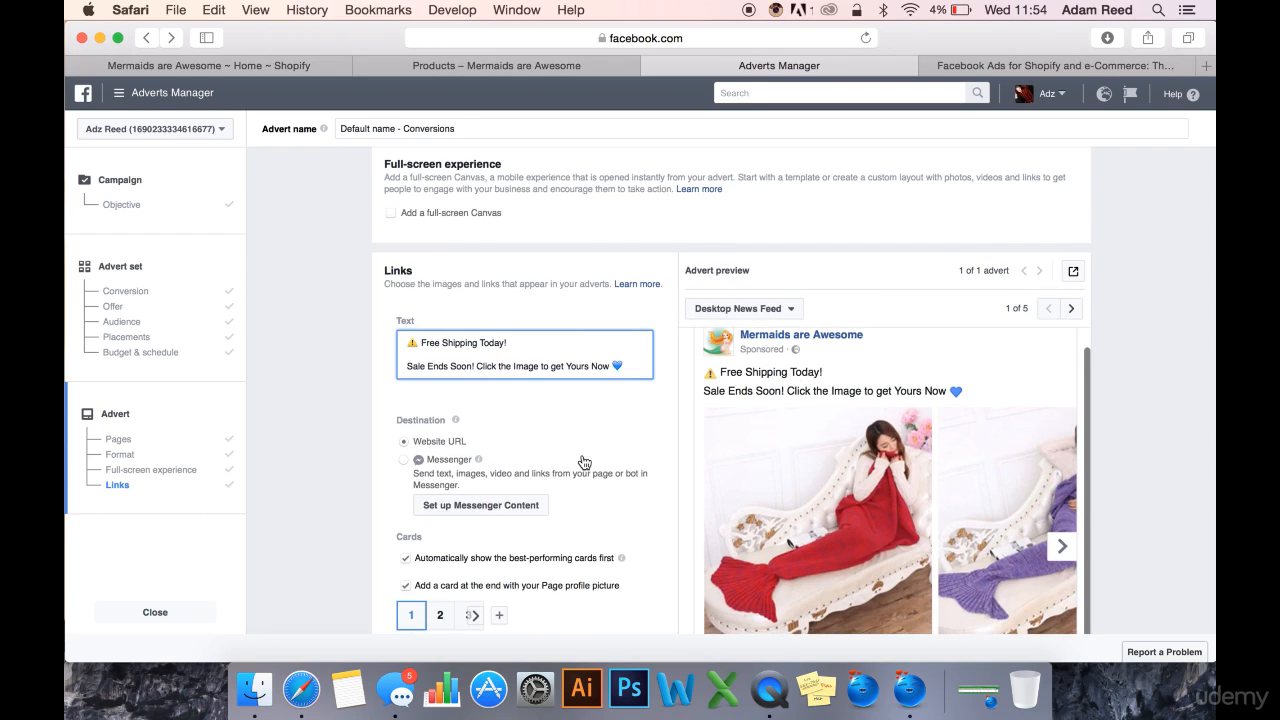
scroll(585, 455, down, 5)
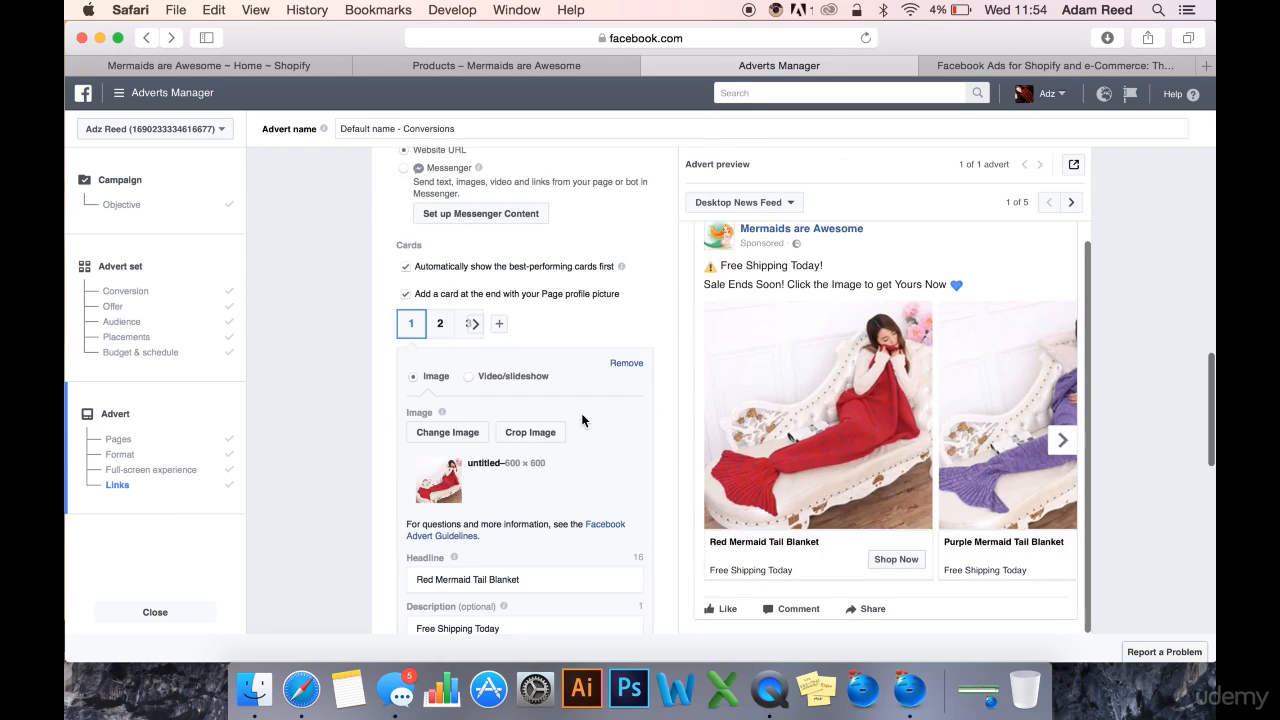
Step: Place the order for the completed Mermaids are Awesome carousel advert, submitting the conversions campaign
scroll(582, 440, down, 1)
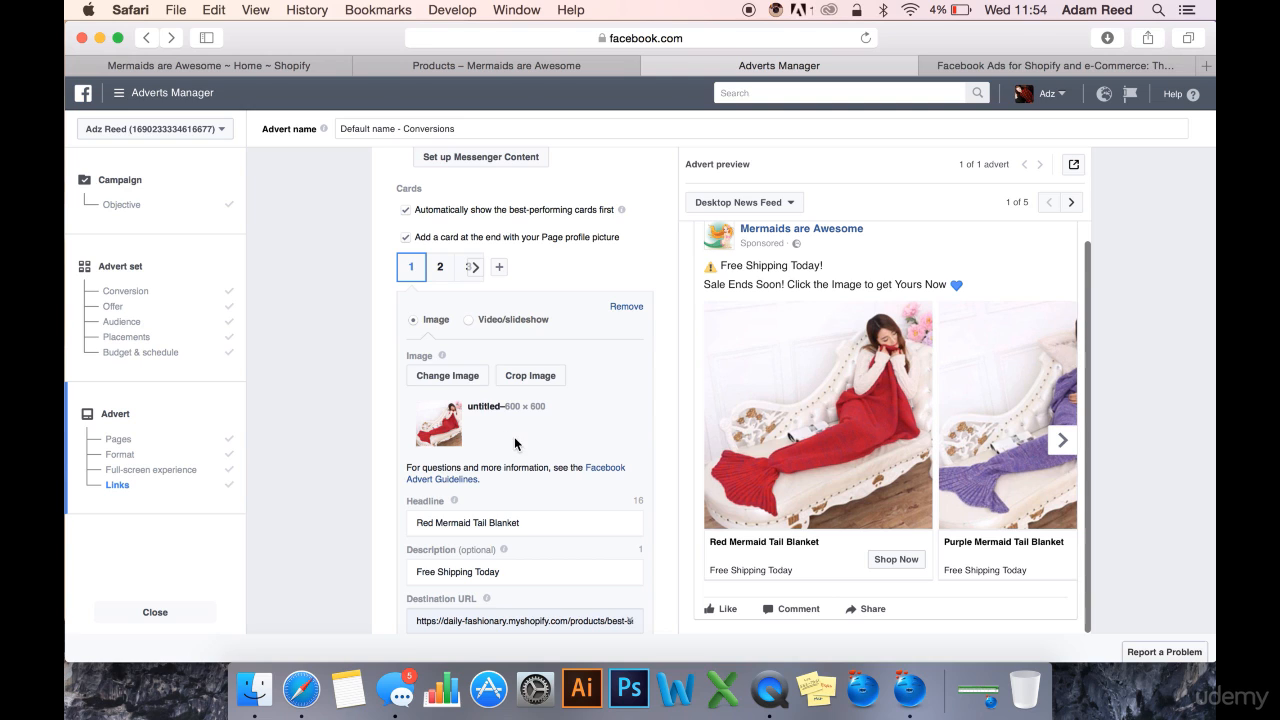
scroll(514, 437, down, 3)
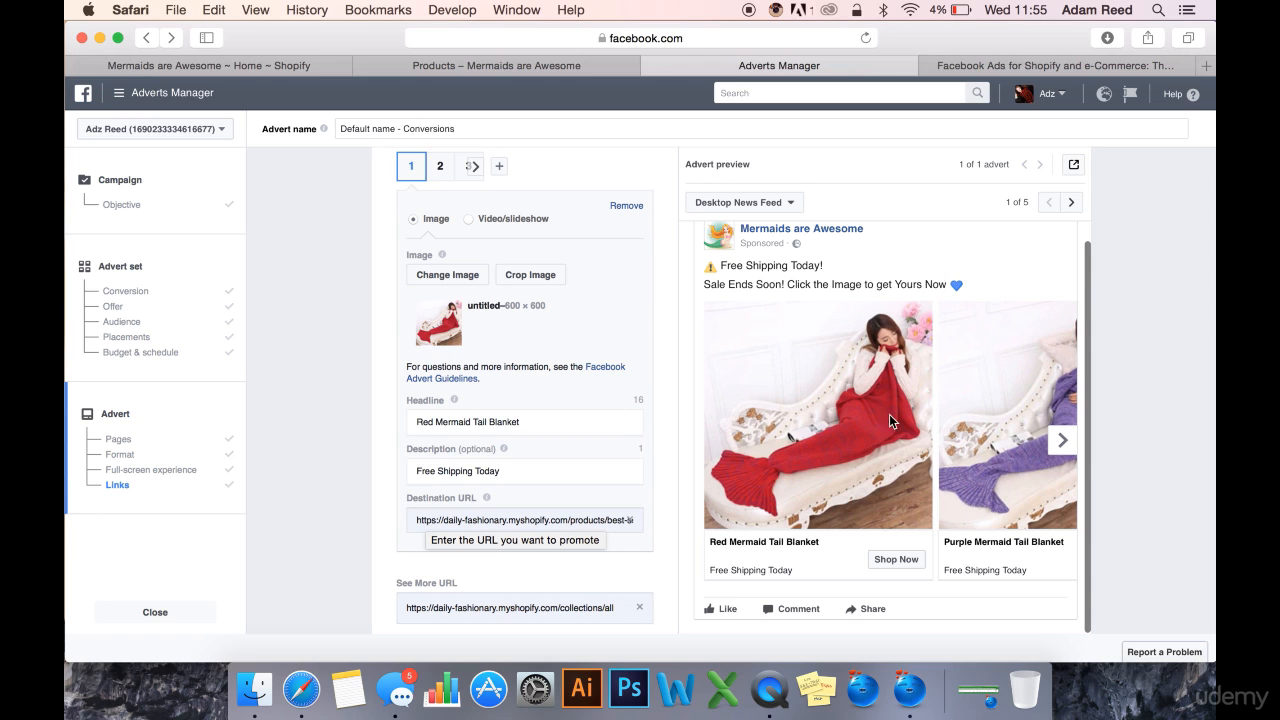
scroll(501, 475, down, 1)
scroll(501, 475, down, 5)
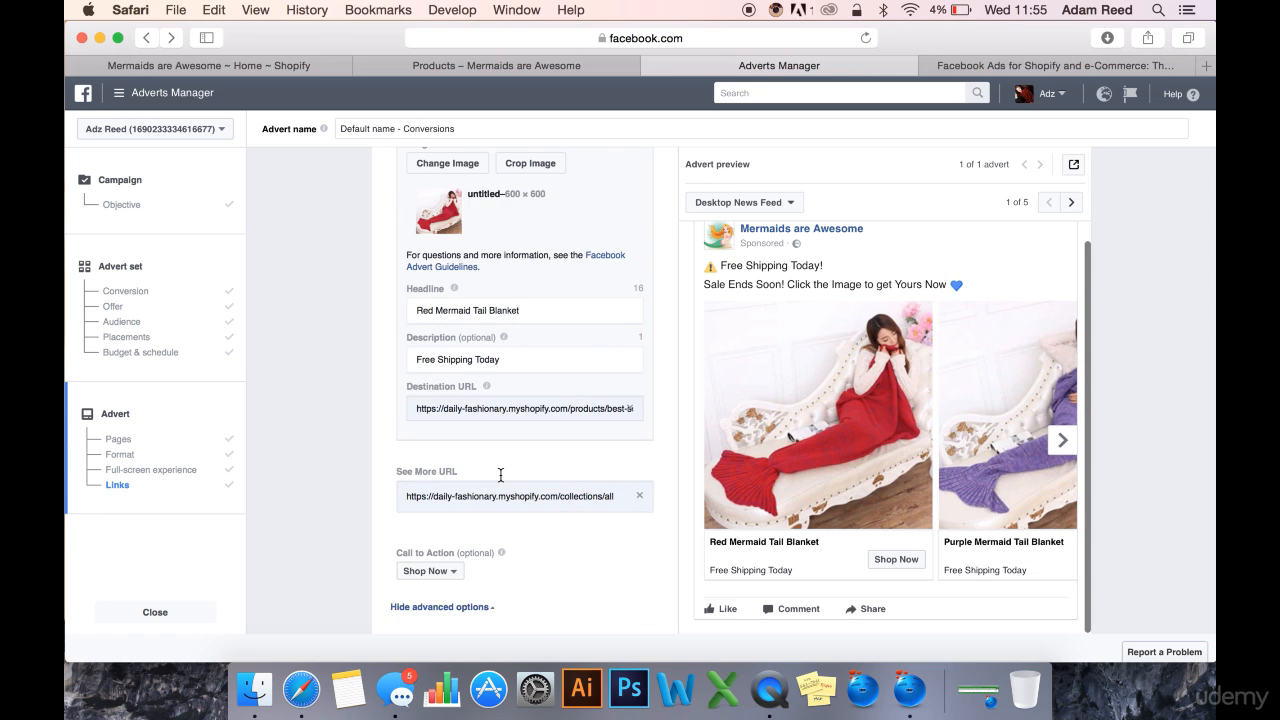
scroll(602, 584, down, 5)
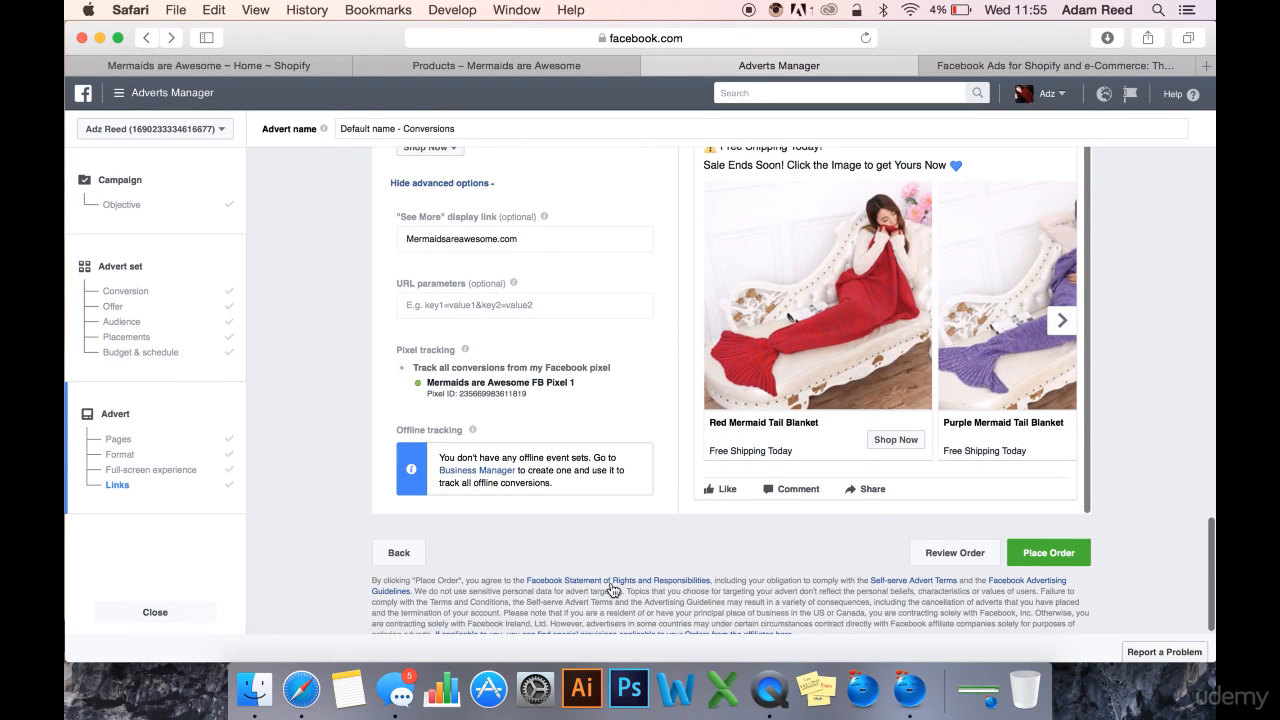
scroll(867, 545, up, 1)
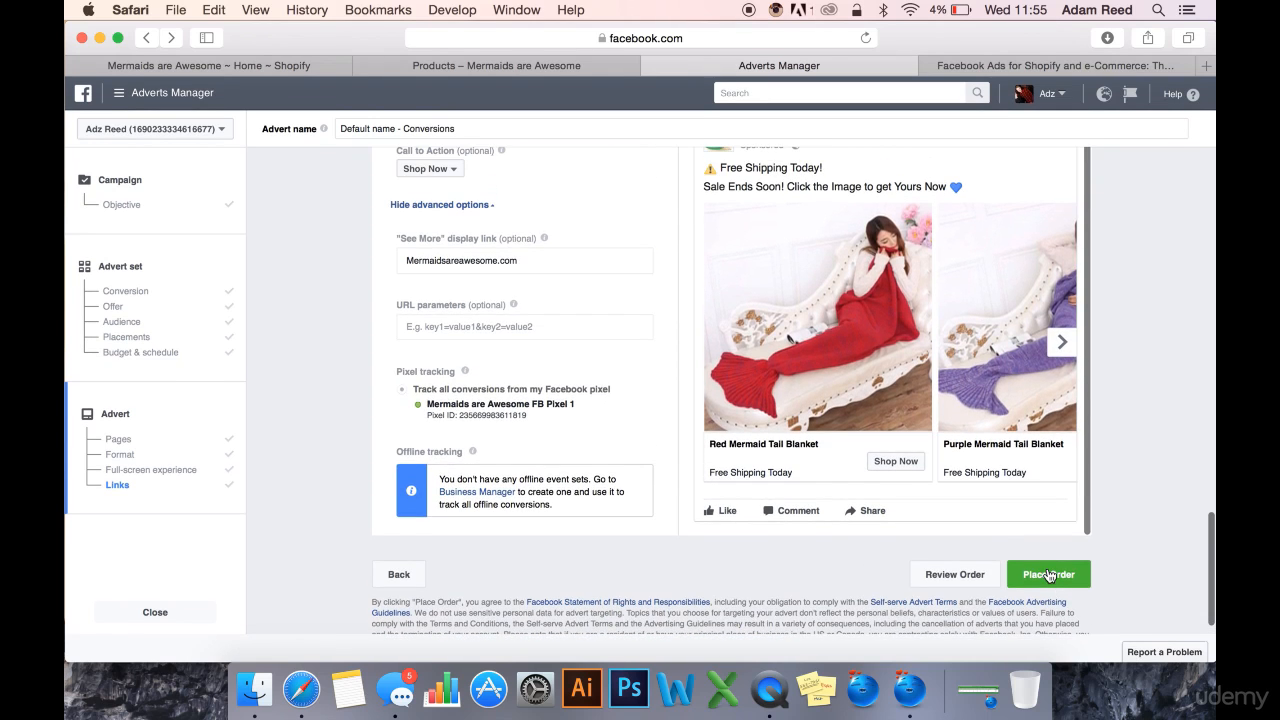
click(1049, 575)
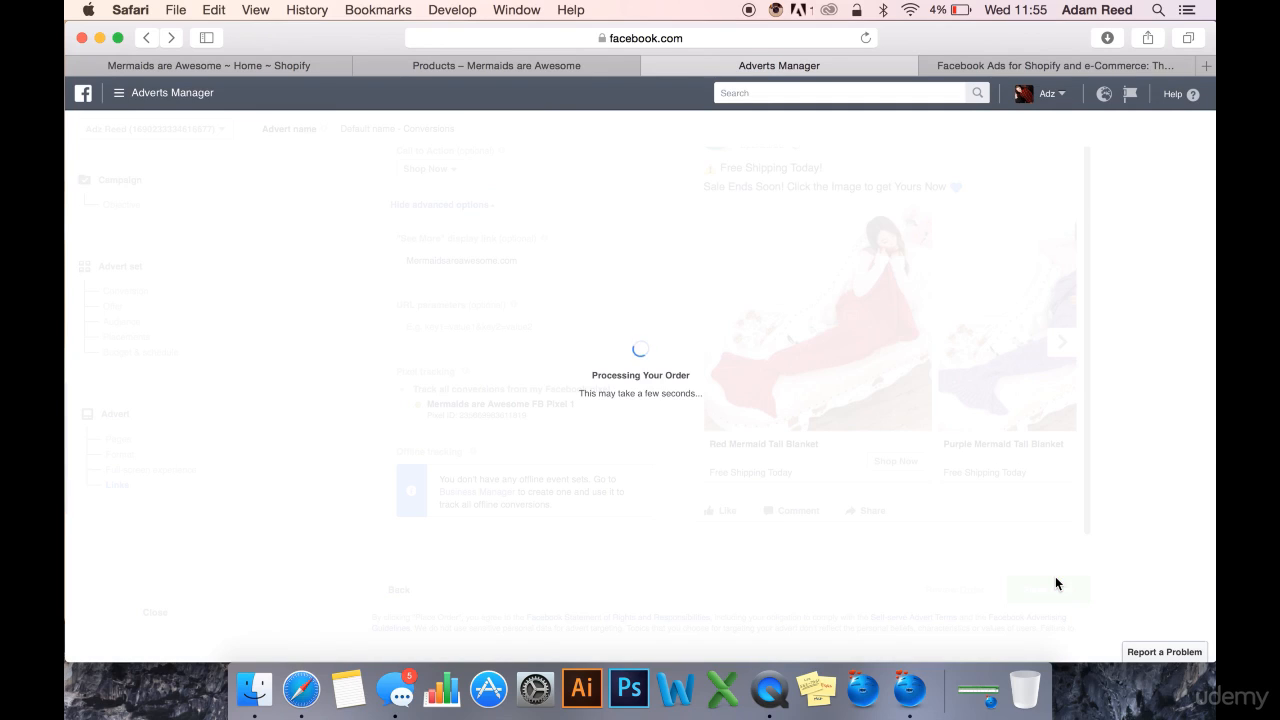